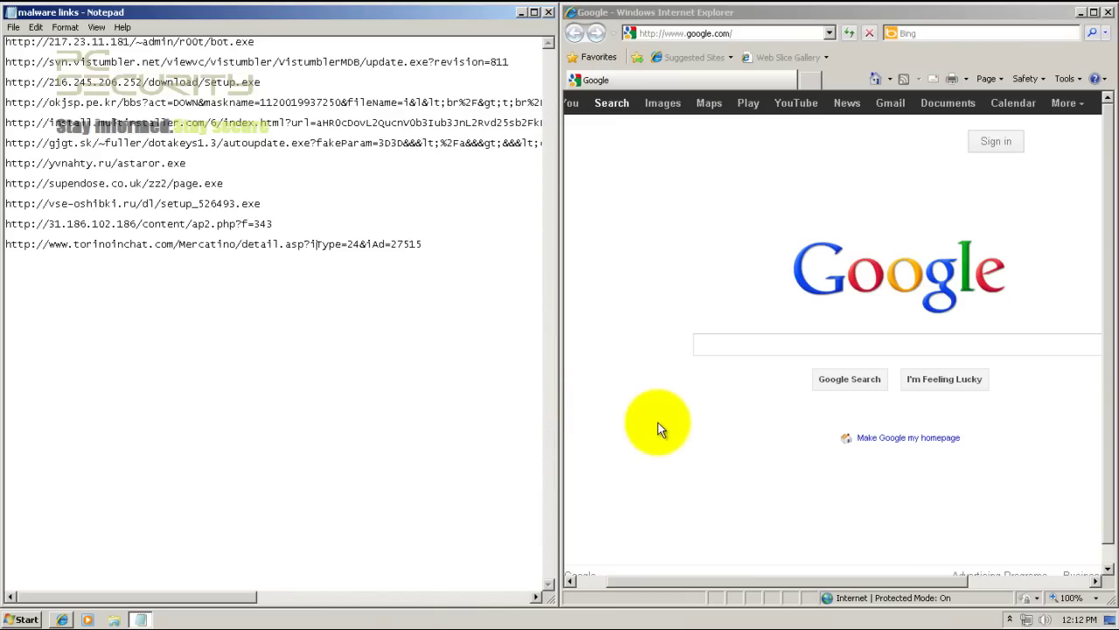
# - Minimise the Notepad malware-links list and the Internet Explorer window
pyautogui.click(523, 12)
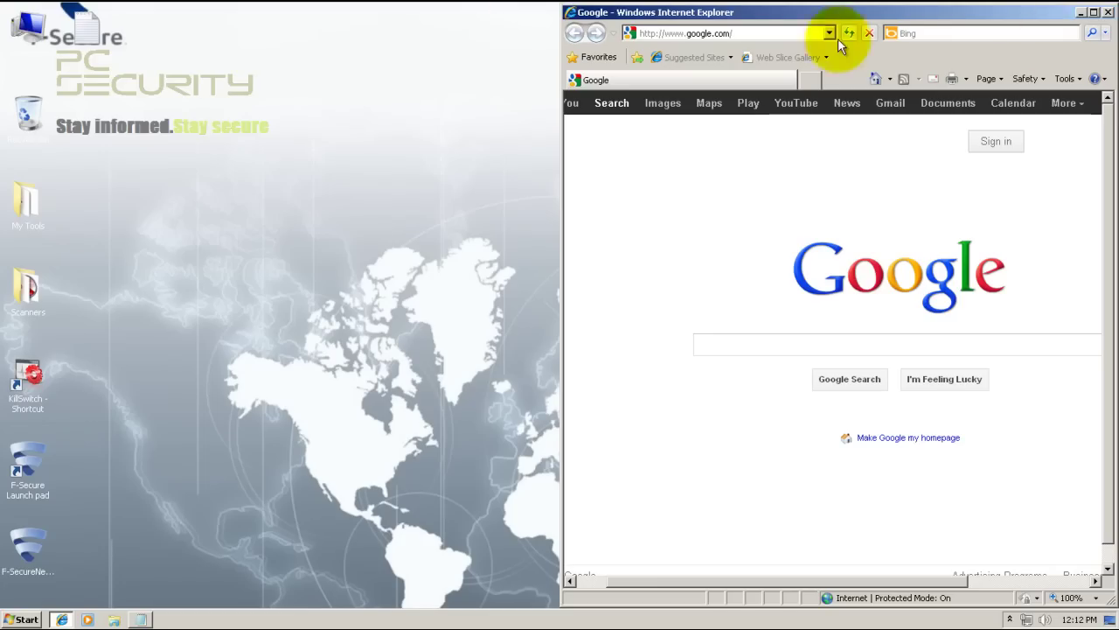
pyautogui.click(1081, 13)
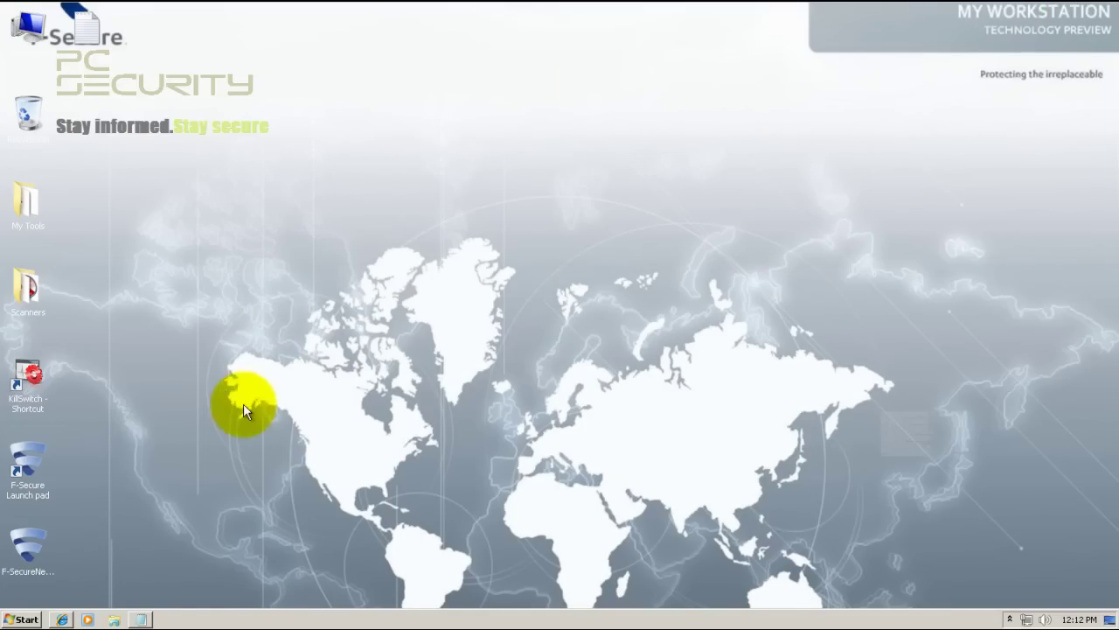
# - Launch Computer Security from the tray's F-Secure launcher and start a manual update check
pyautogui.click(1010, 618)
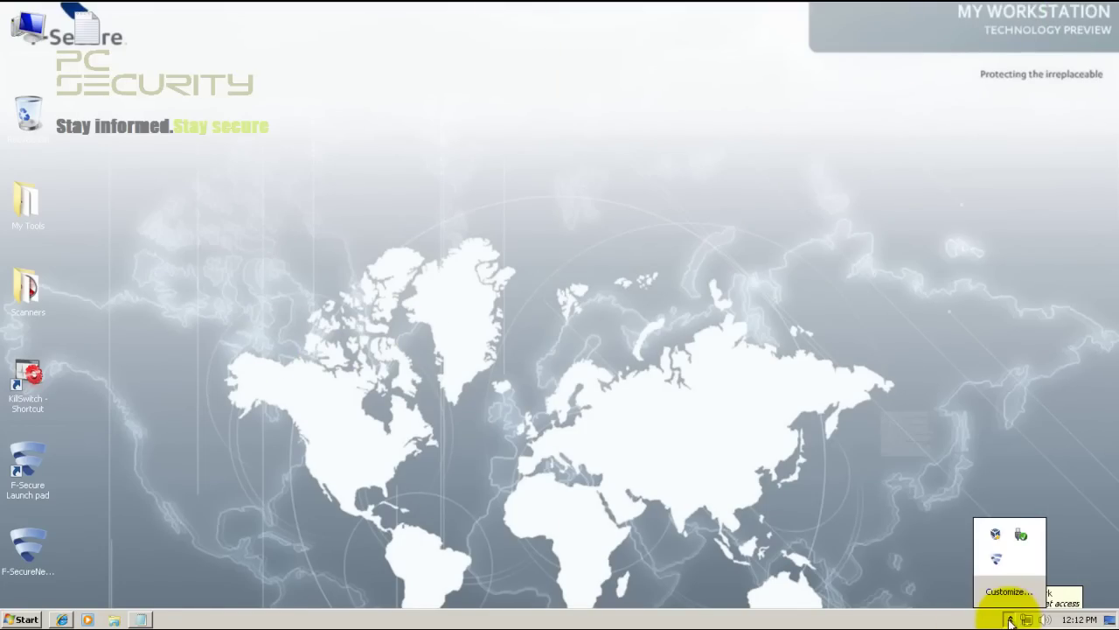
pyautogui.click(999, 560)
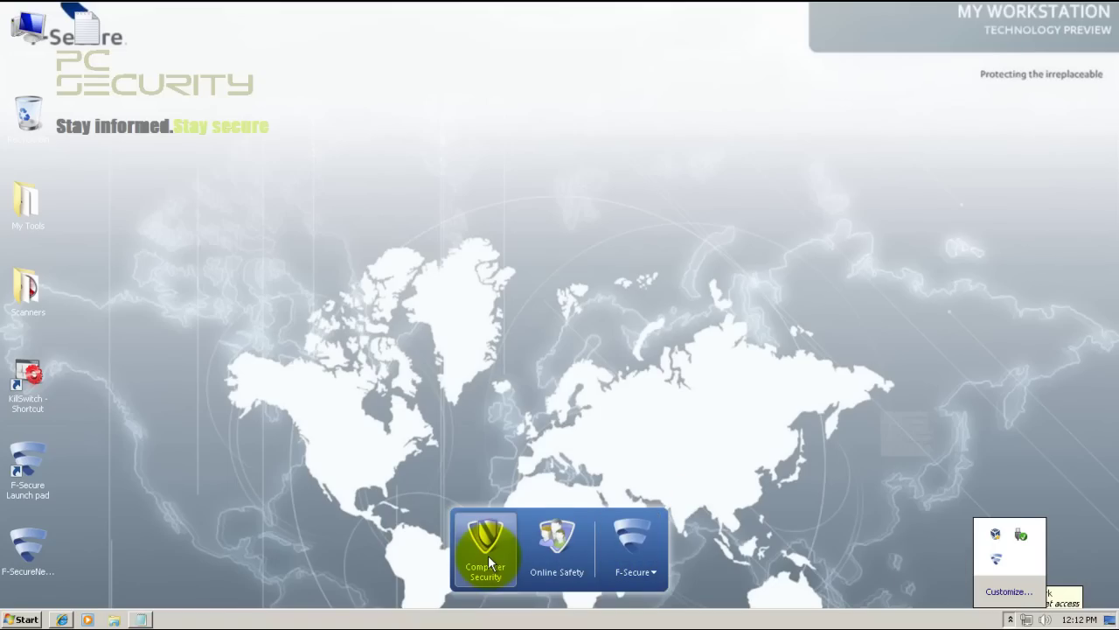
pyautogui.press('Return')
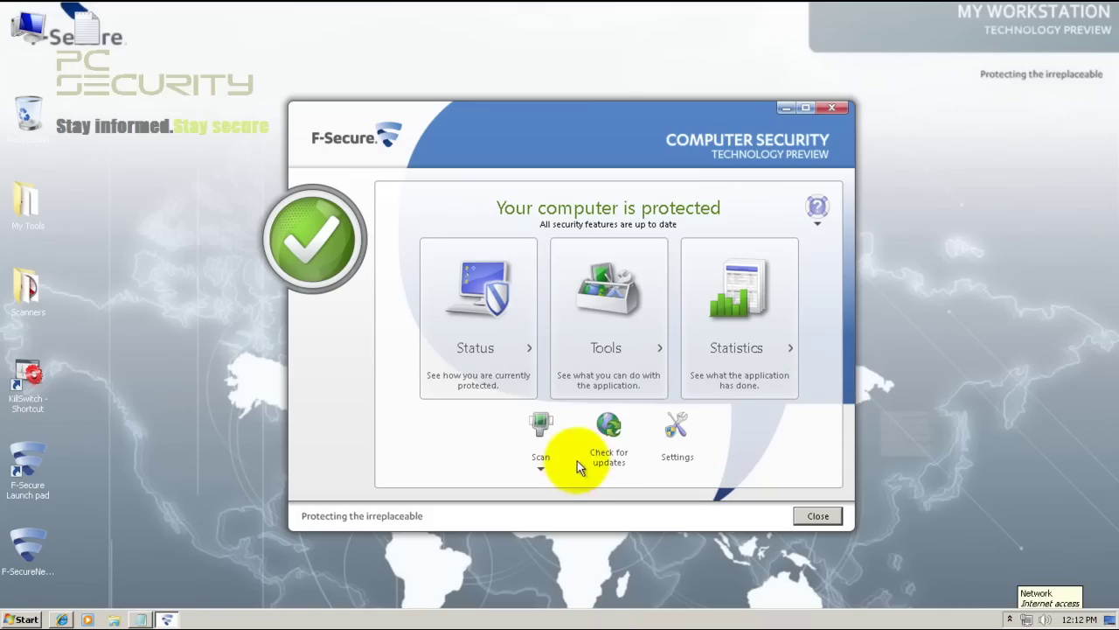
pyautogui.click(607, 456)
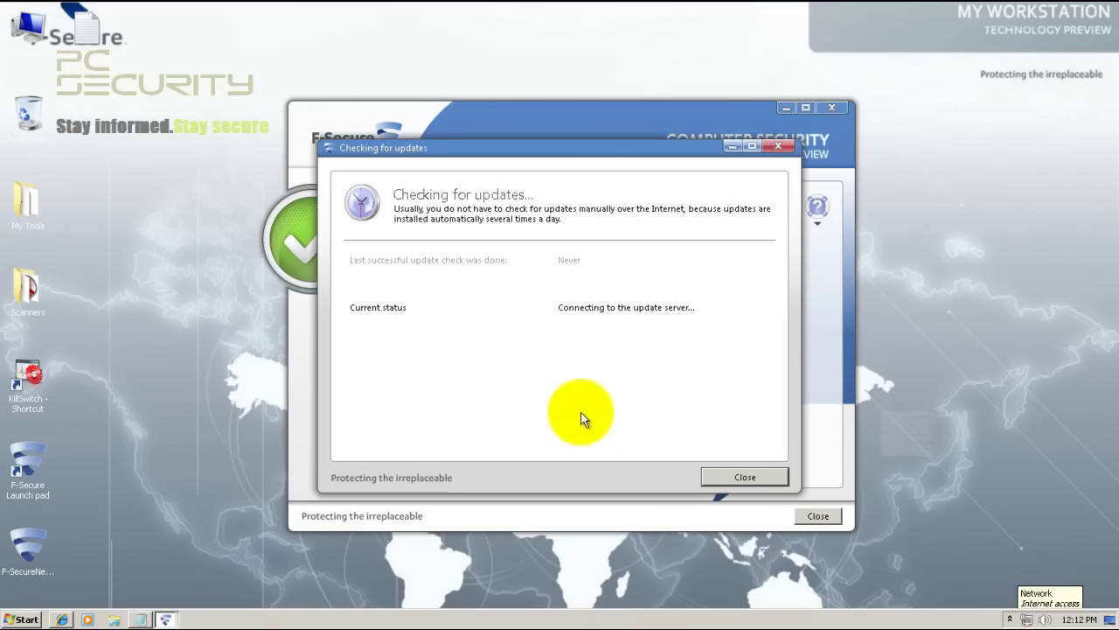
# - Review the protection Status page, close the main window, and bring back the finished update check
pyautogui.click(728, 144)
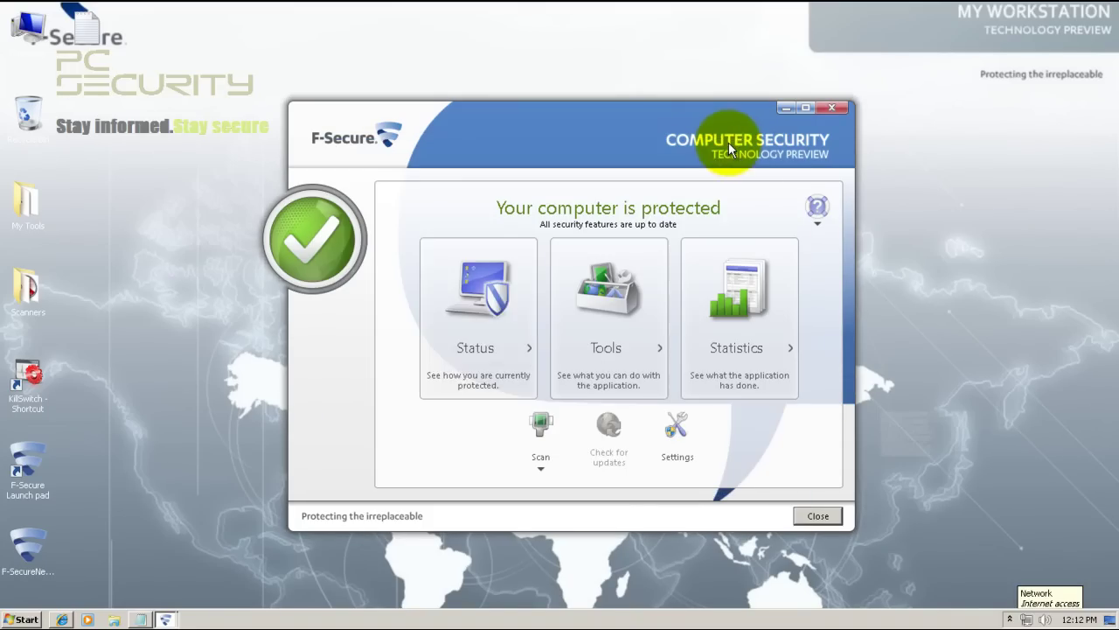
pyautogui.click(492, 335)
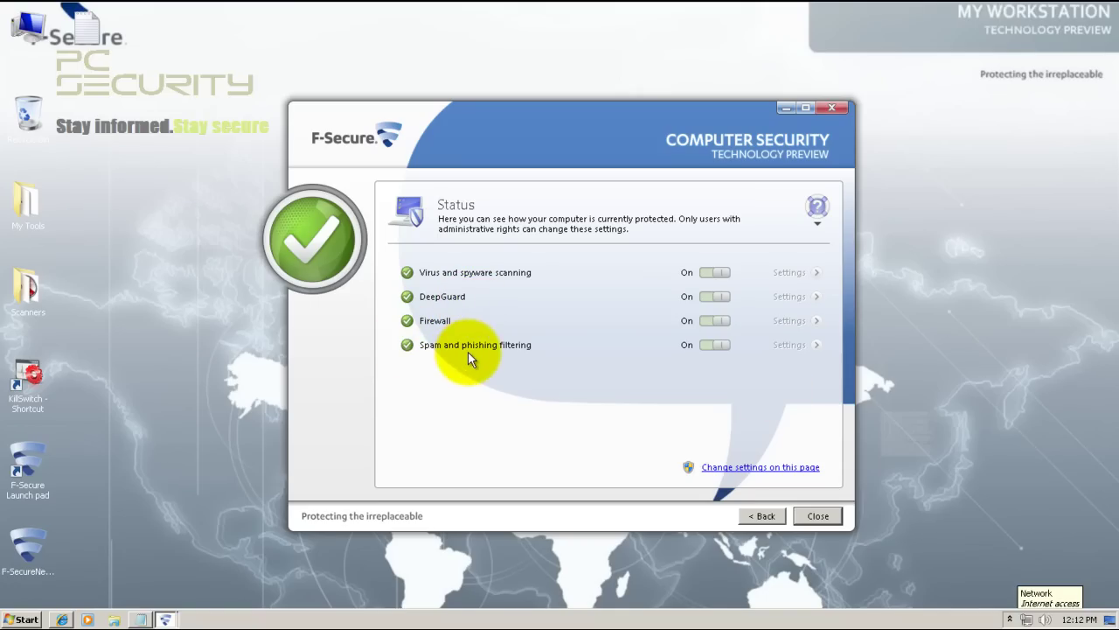
pyautogui.click(816, 517)
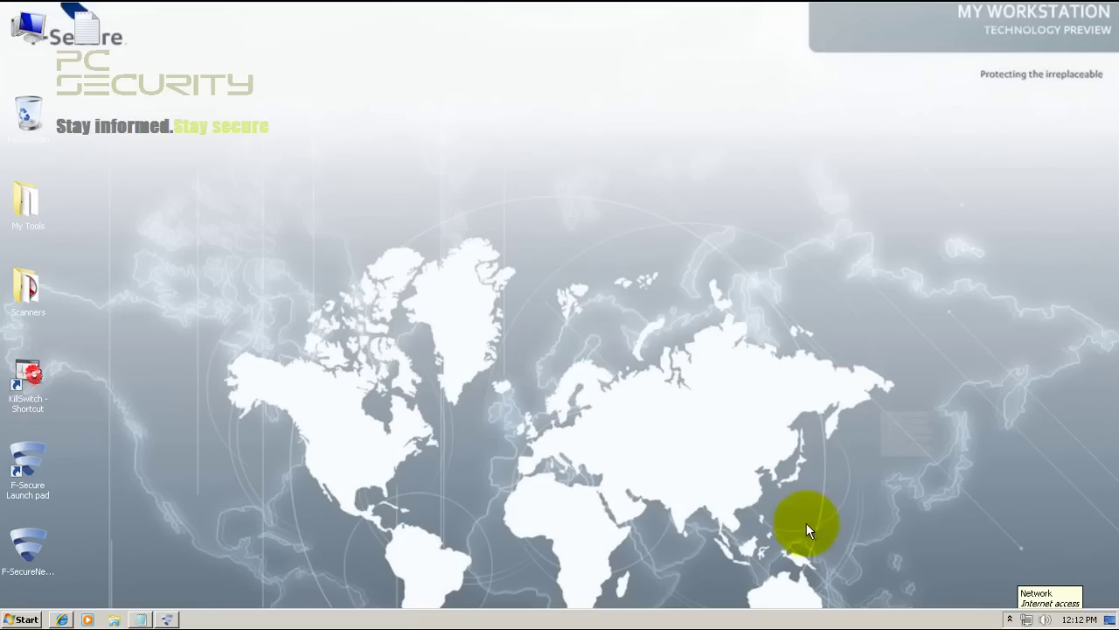
pyautogui.click(166, 619)
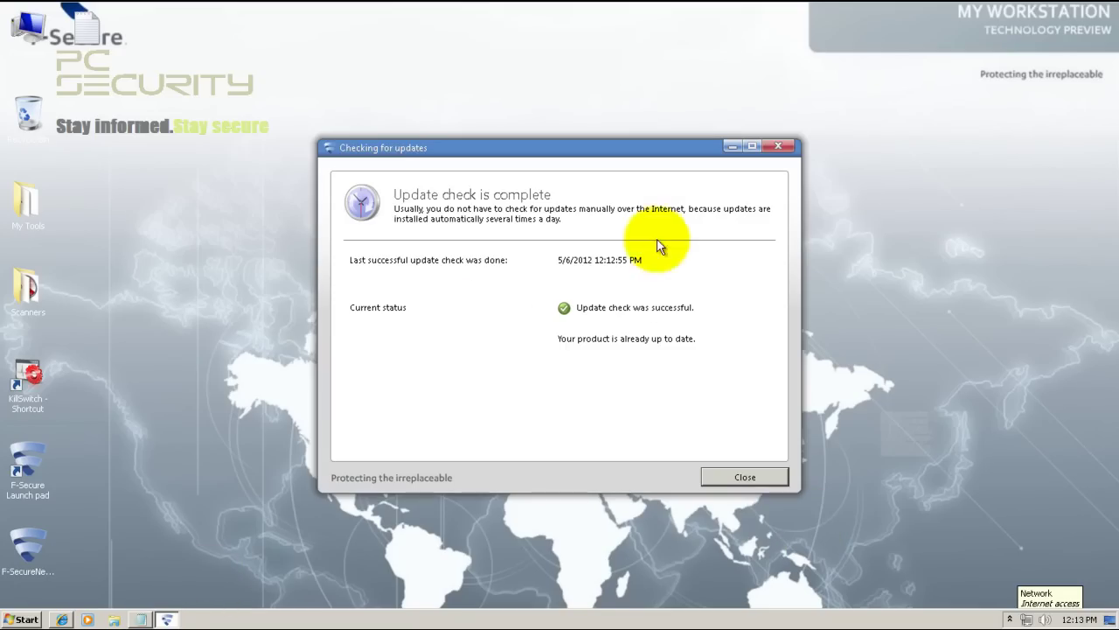
# - Close the update dialog, restore Internet Explorer and Notepad, and select the first malware URL
pyautogui.click(736, 476)
pyautogui.click(63, 619)
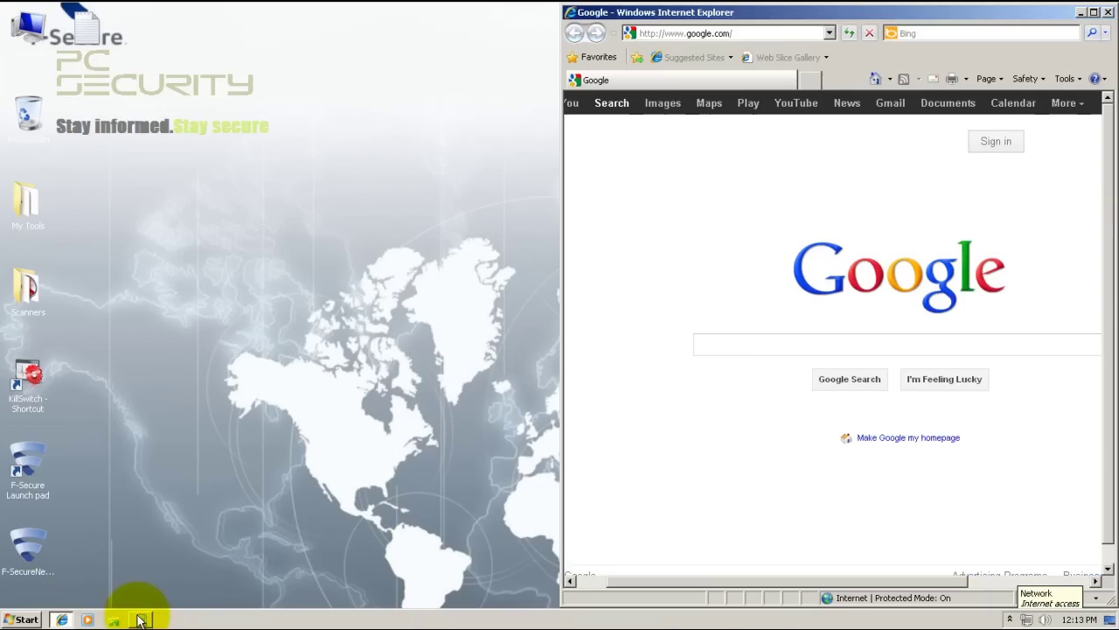
pyautogui.click(140, 620)
pyautogui.doubleClick(213, 42)
pyautogui.hotkey('ctrl', 'c')
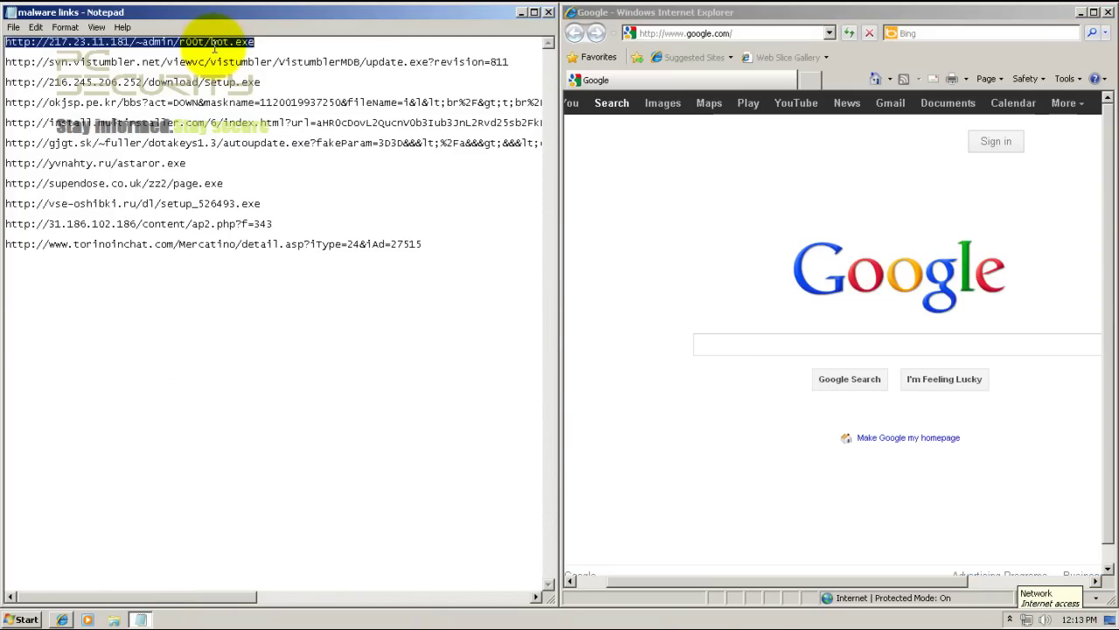
# - Load the bot.exe URL in Internet Explorer, see it blocked as harmful, and return home
pyautogui.click(704, 33)
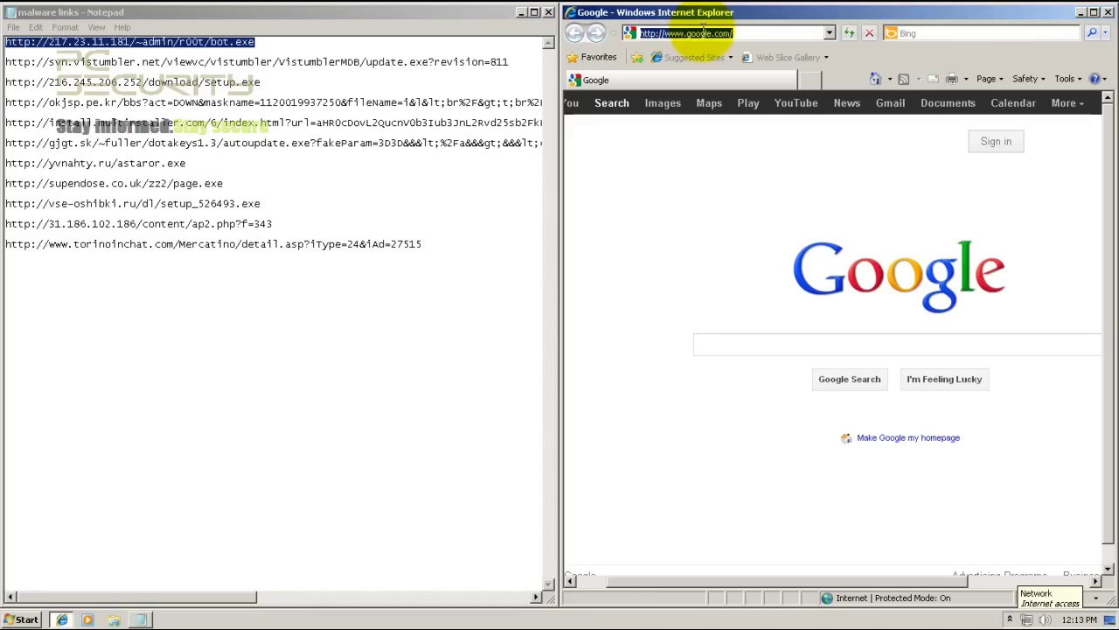
pyautogui.hotkey('ctrl', 'v')
pyautogui.press('Return')
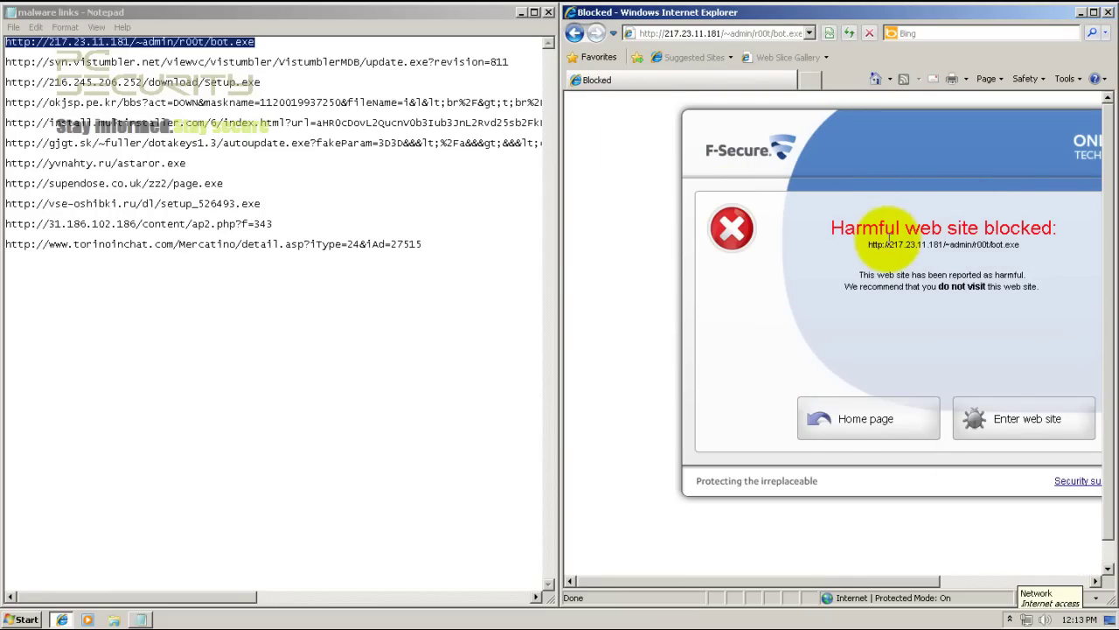
pyautogui.click(857, 419)
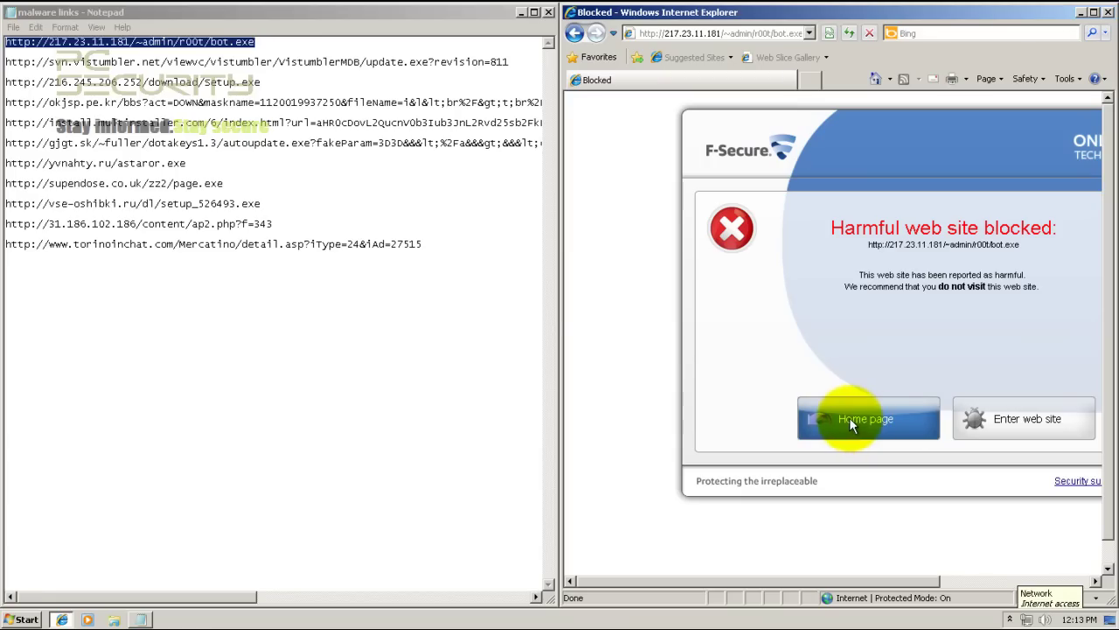
# - Load the vistumbler update.exe link in Internet Explorer, then select the third URL, the Setup.exe link
pyautogui.click(209, 62)
pyautogui.moveTo(512, 62); pyautogui.dragTo(4, 62)
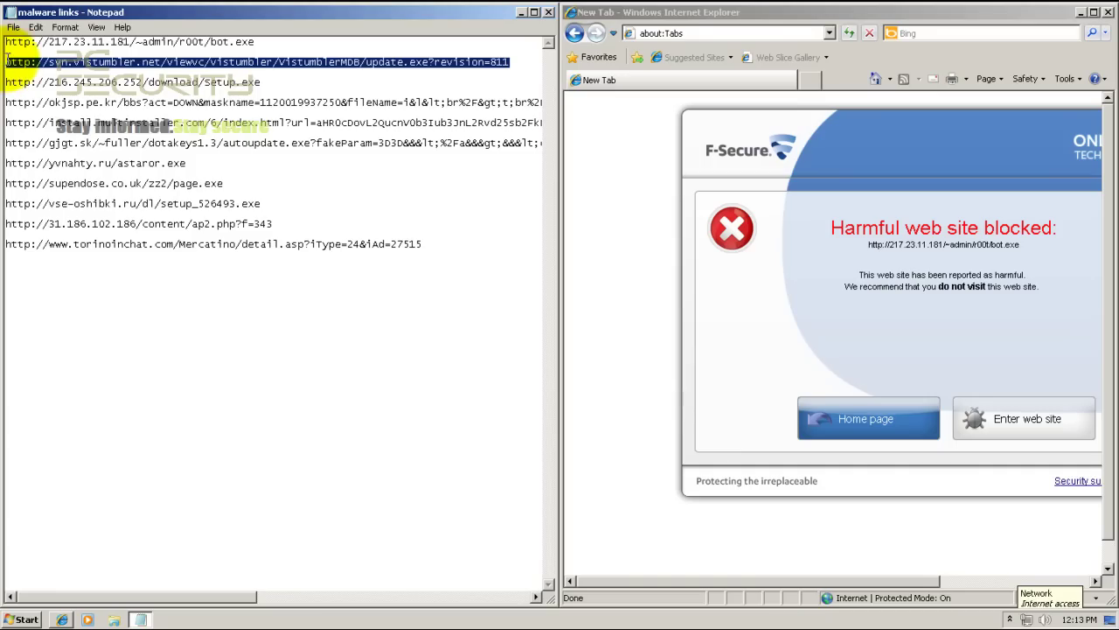
pyautogui.click(669, 35)
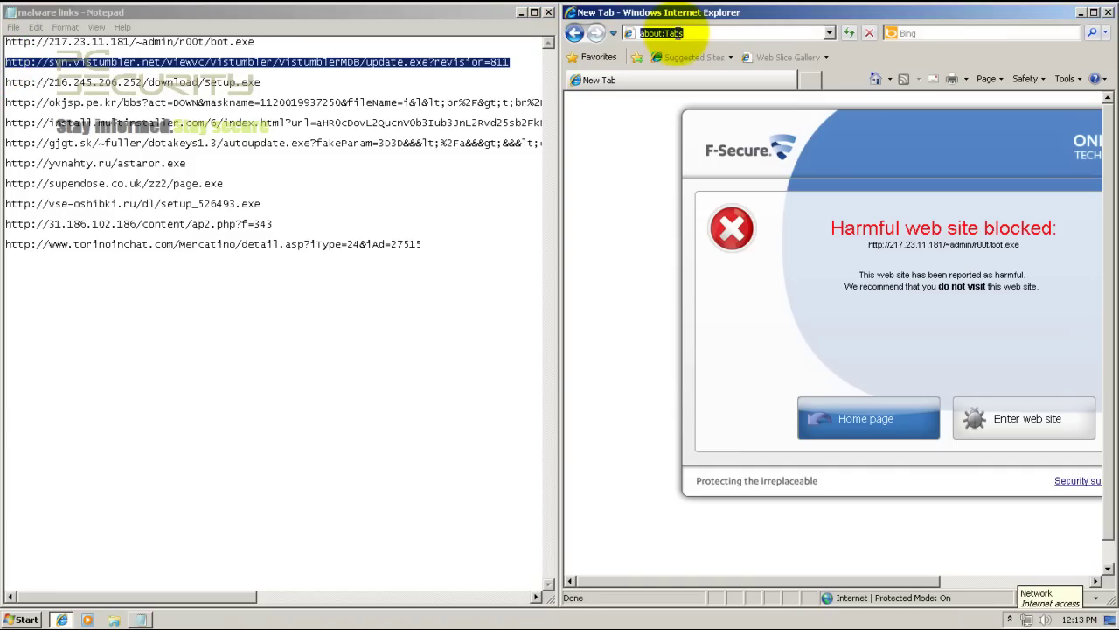
pyautogui.write('http://svn.vistumbler.net/viewvc/vistumbler/VistumblerMDB/update.exe?revision=811')
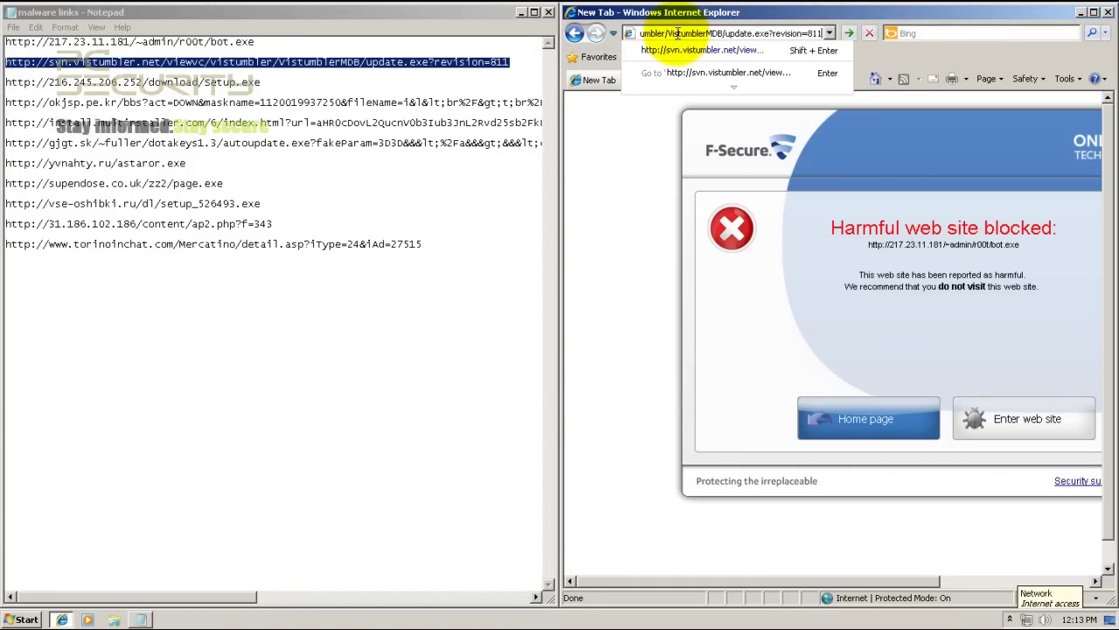
pyautogui.press('Return')
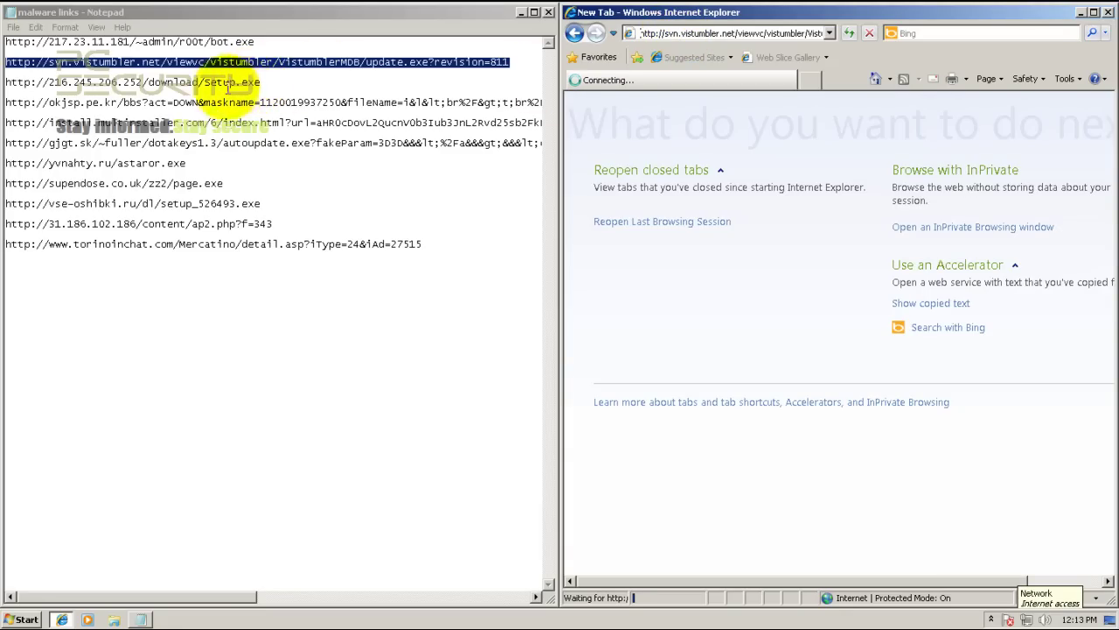
pyautogui.click(263, 82)
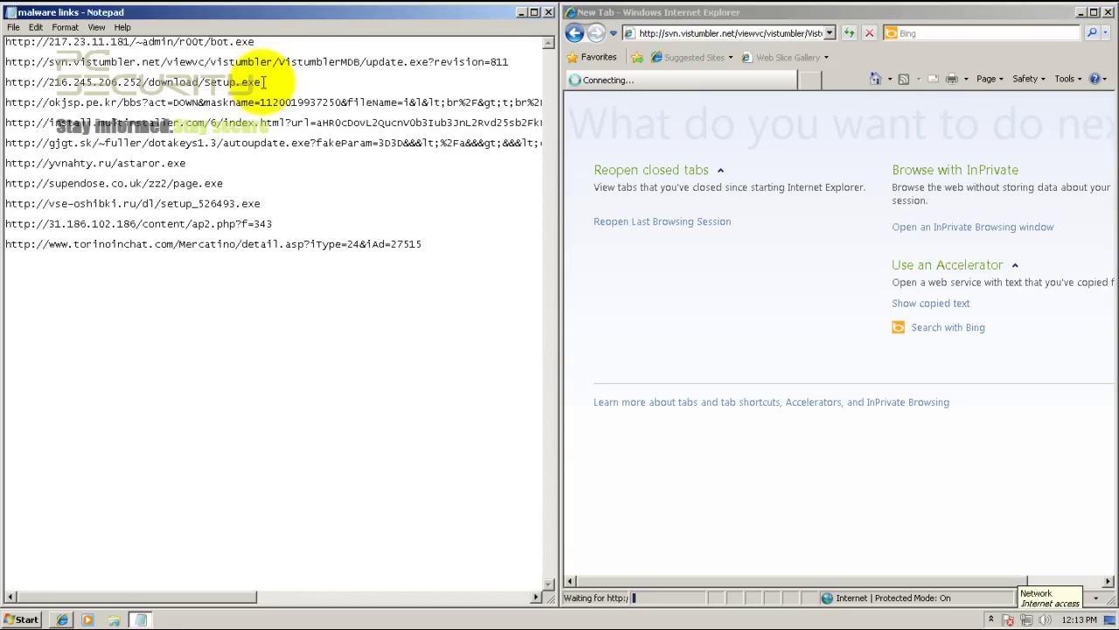
pyautogui.moveTo(262, 81); pyautogui.dragTo(6, 81)
pyautogui.hotkey('ctrl', 'c')
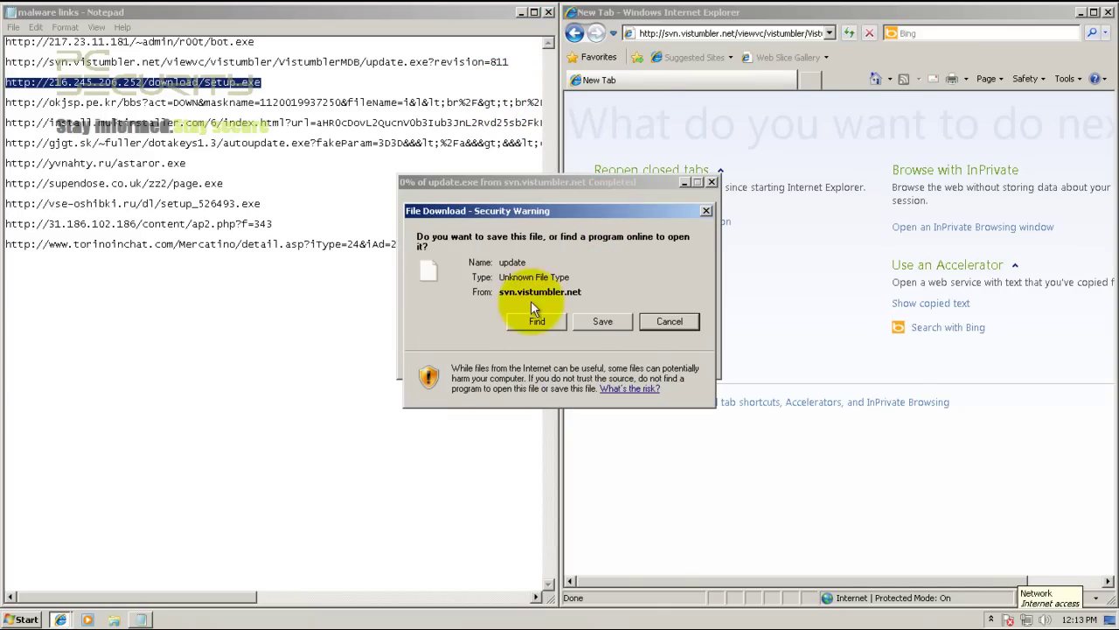
# - Save the downloaded file to the Desktop as update.exe
pyautogui.click(602, 322)
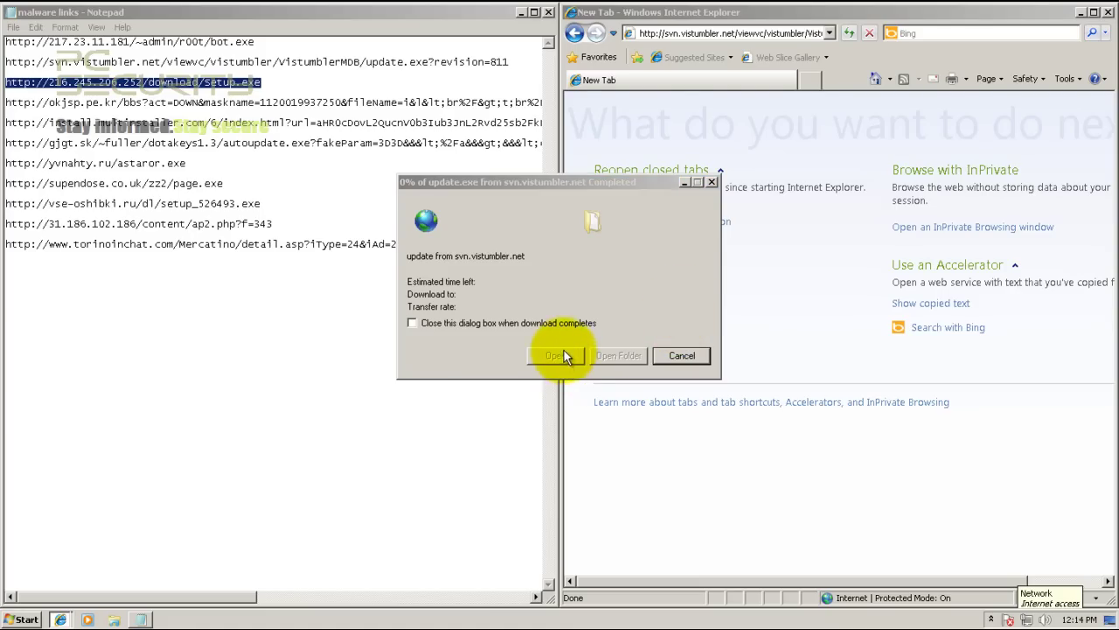
pyautogui.click(558, 487)
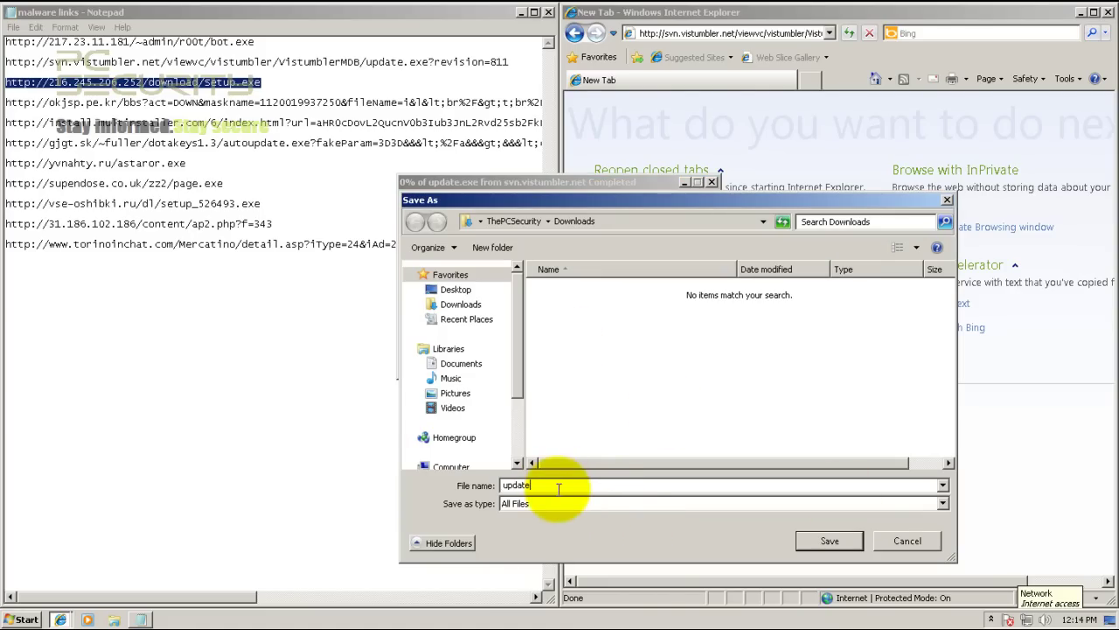
pyautogui.write('.exe')
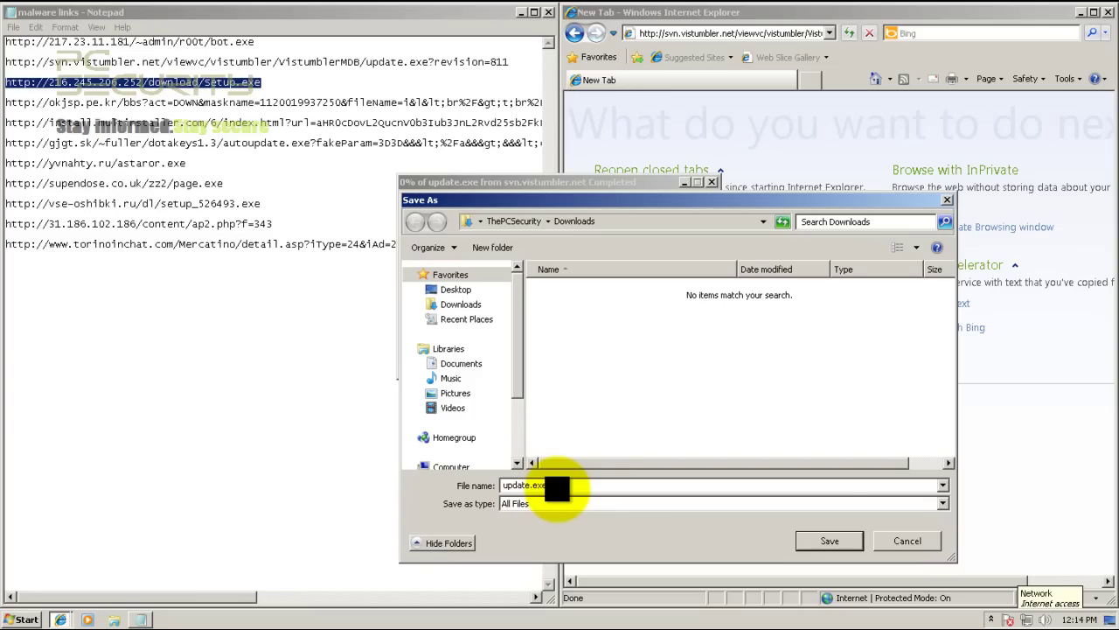
pyautogui.click(472, 296)
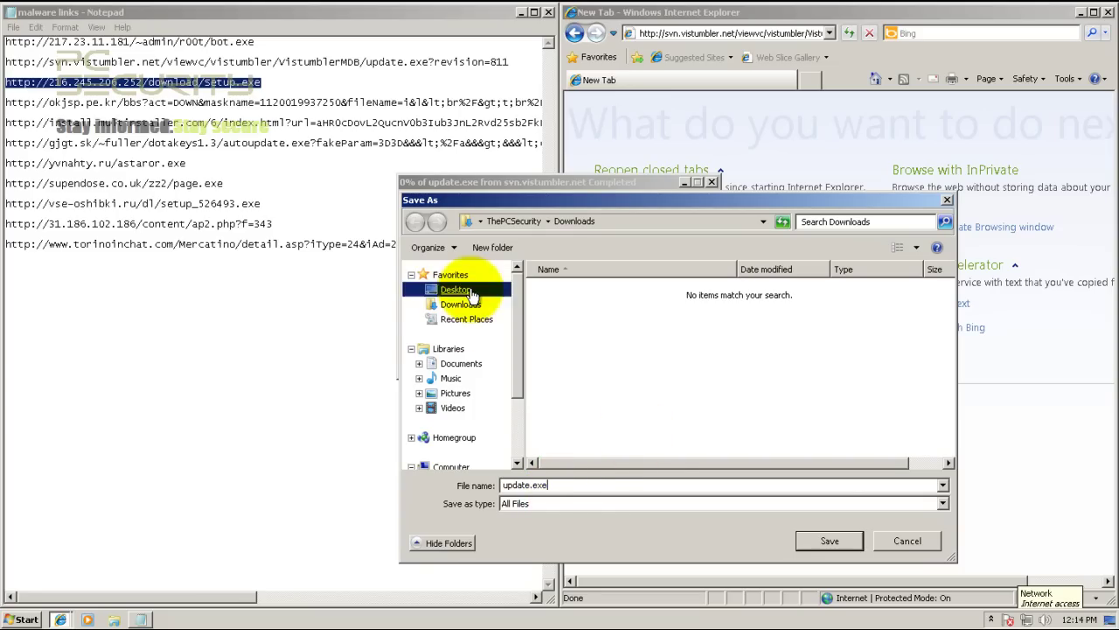
pyautogui.click(817, 543)
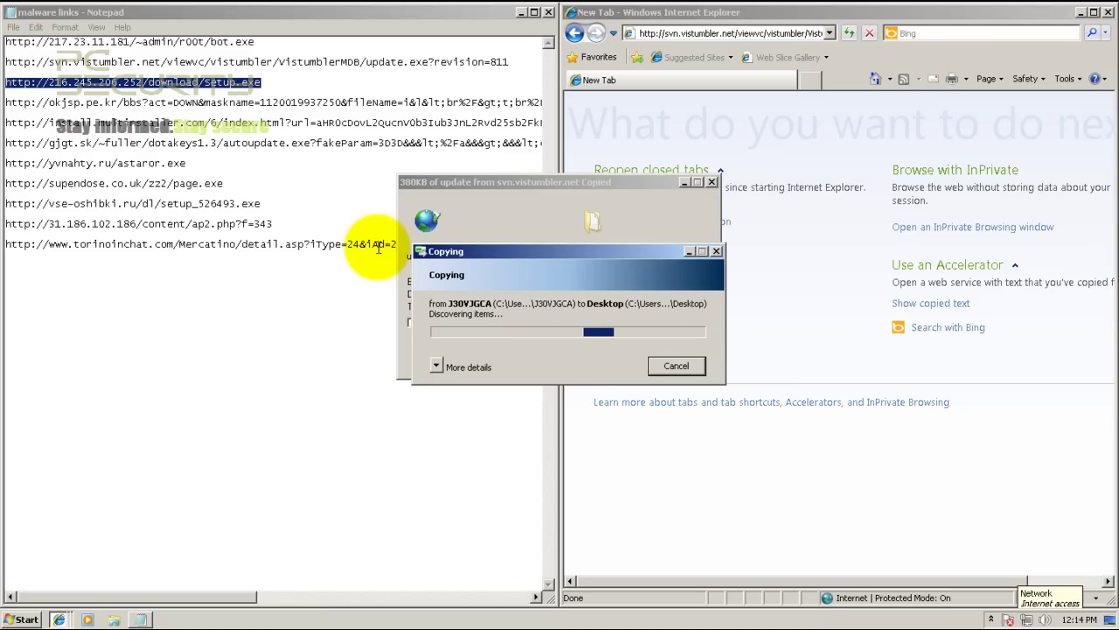
# - Approve the Desktop copy request, then cancel the denied file copy and the download
pyautogui.click(549, 376)
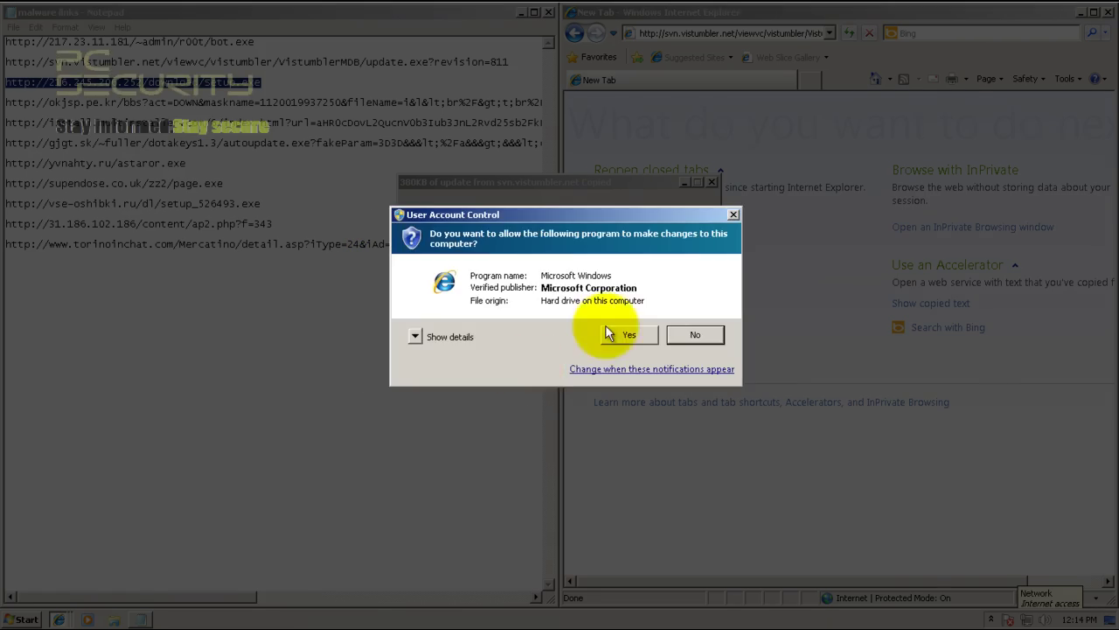
pyautogui.click(630, 400)
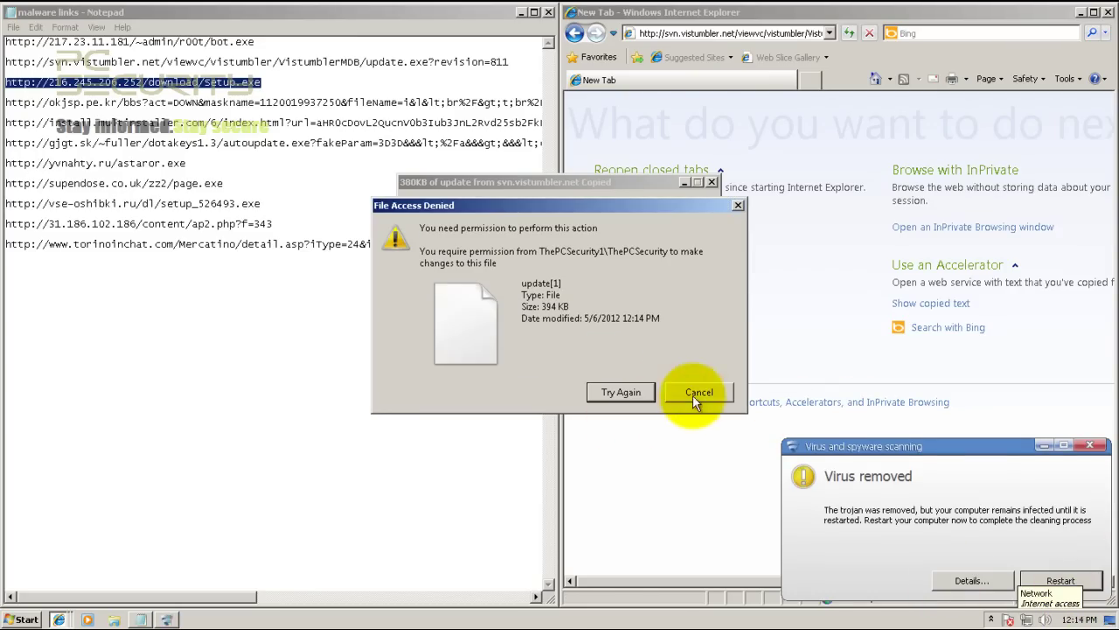
pyautogui.click(692, 393)
pyautogui.click(602, 315)
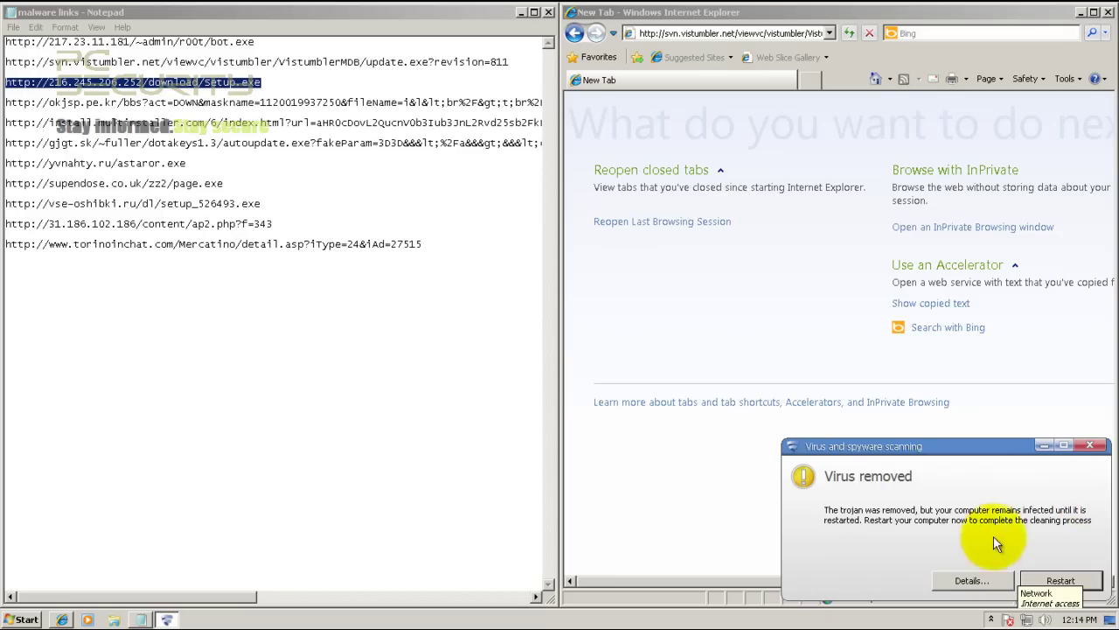
# - Dismiss the virus-removed notice and load the Setup.exe link, which is blocked; then return home
pyautogui.click(1090, 446)
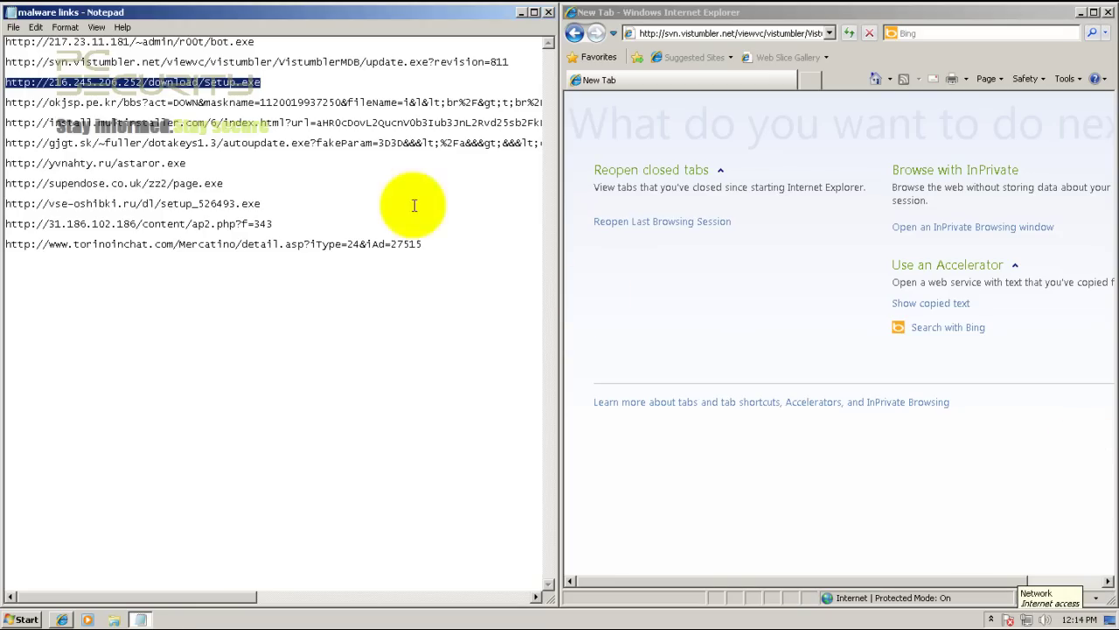
pyautogui.click(735, 35)
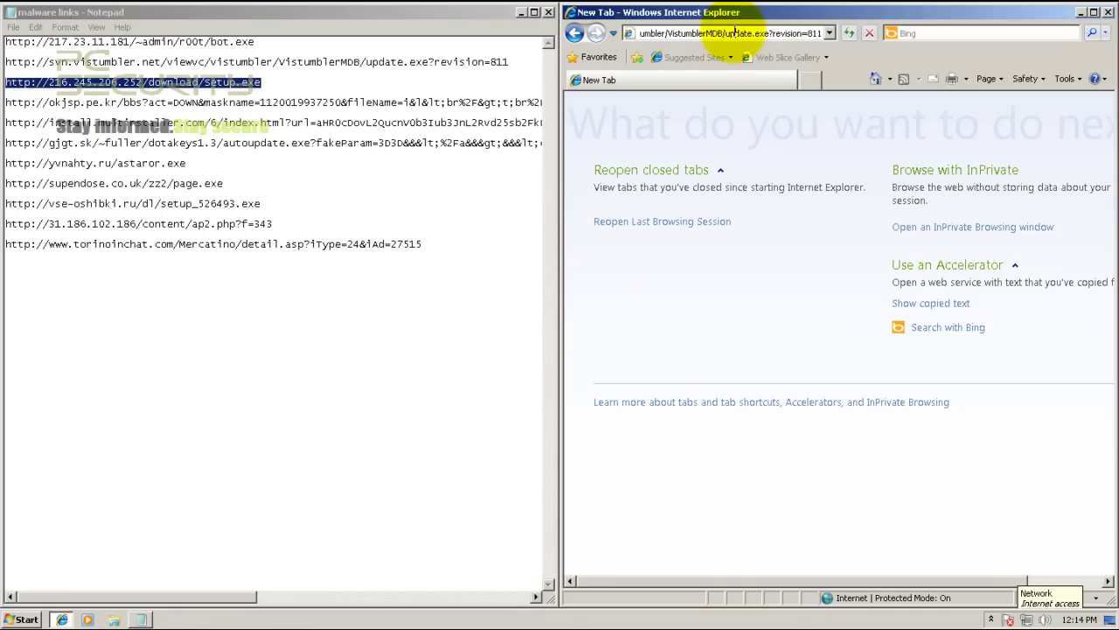
pyautogui.hotkey('ctrl', 'v')
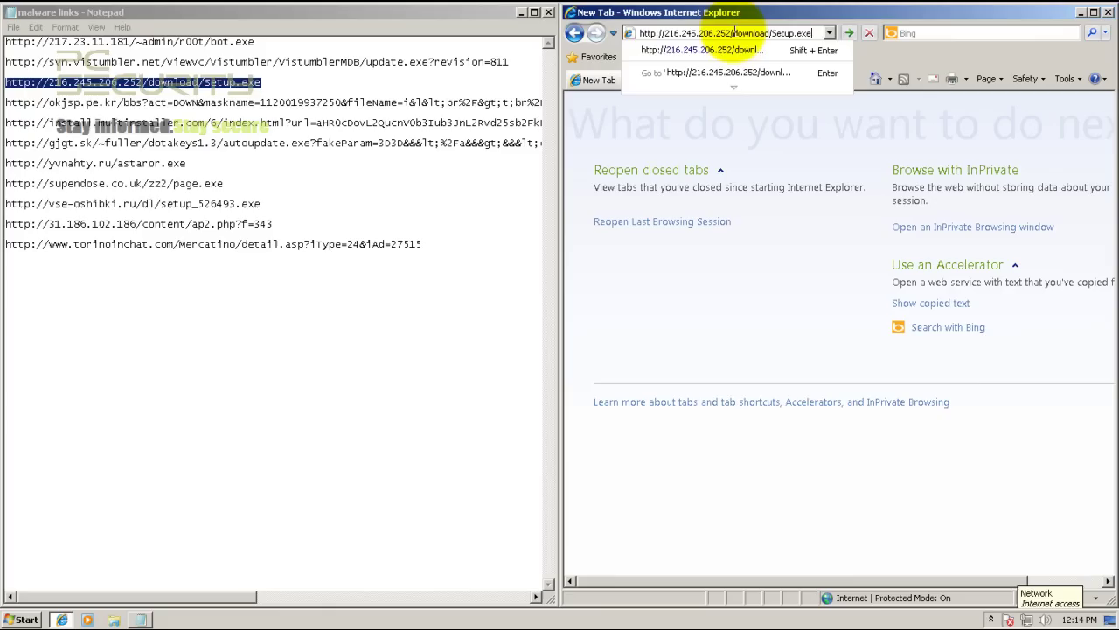
pyautogui.press('Return')
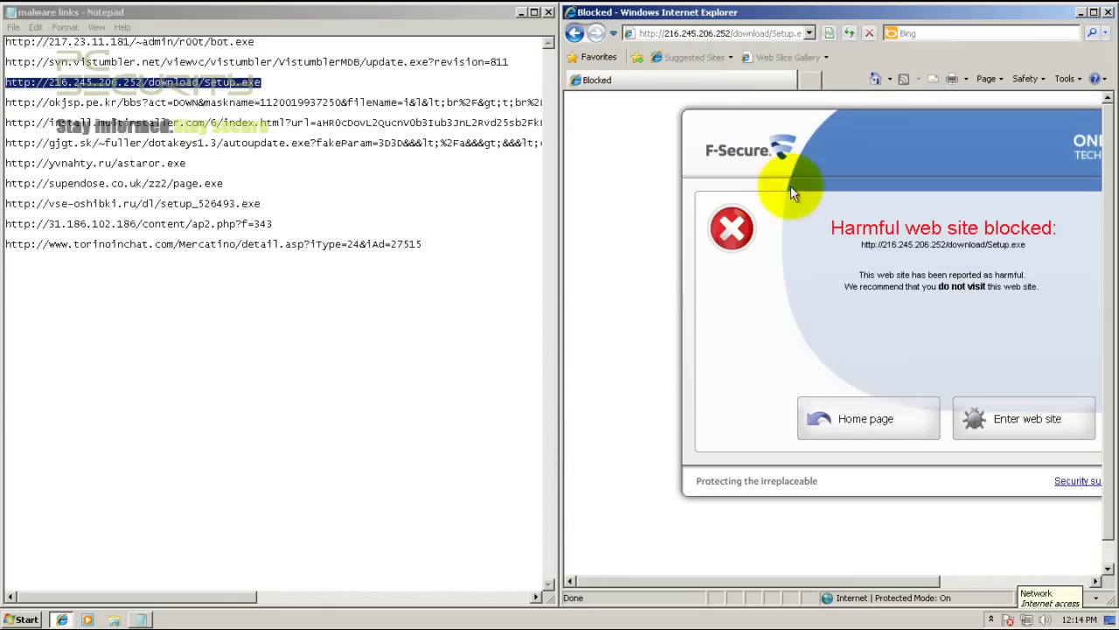
pyautogui.click(840, 411)
# - Select the long miniinstall.exe link in the Notepad list, adjusting the selection several times
pyautogui.click(300, 93)
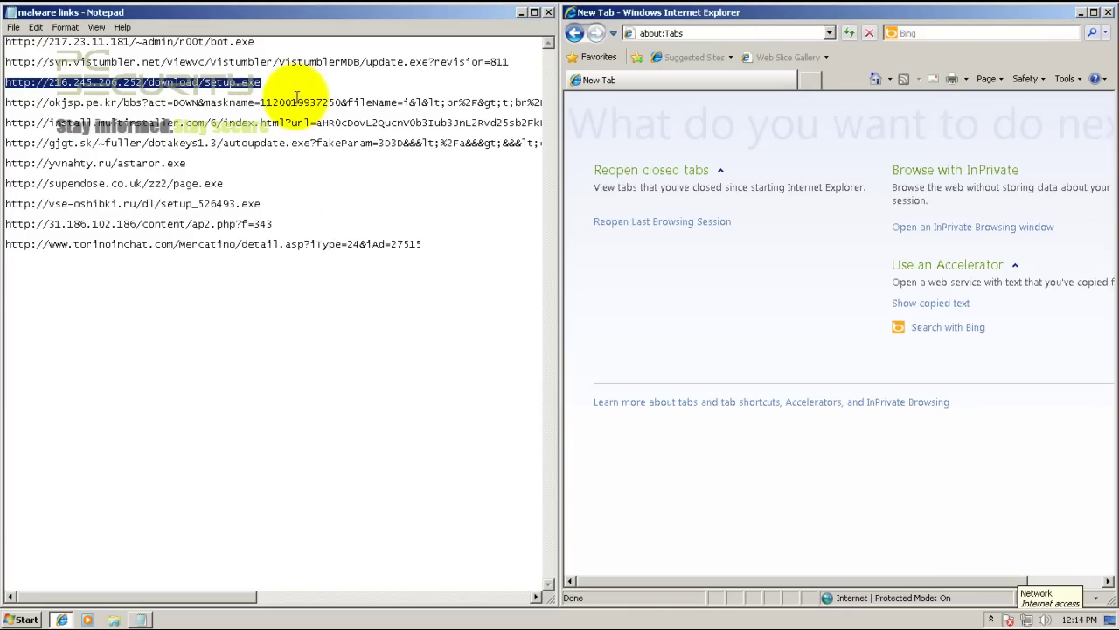
pyautogui.moveTo(294, 102); pyautogui.dragTo(543, 102)
pyautogui.click(513, 100)
pyautogui.click(500, 99)
pyautogui.doubleClick(213, 103)
pyautogui.click(212, 103)
pyautogui.moveTo(472, 102); pyautogui.dragTo(492, 103)
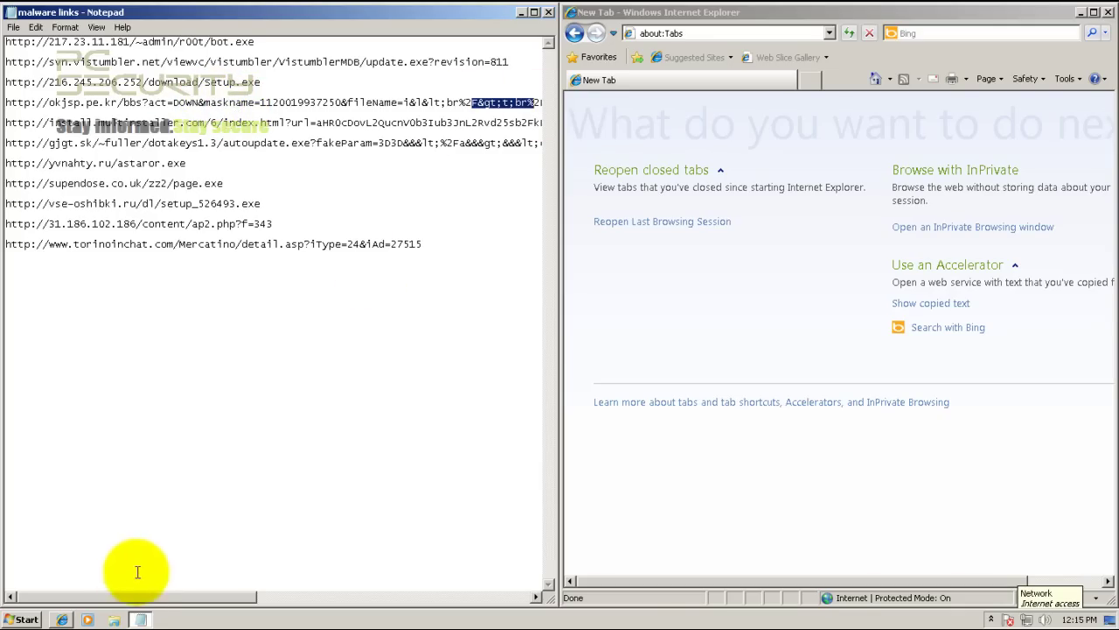
pyautogui.moveTo(135, 596); pyautogui.dragTo(525, 596)
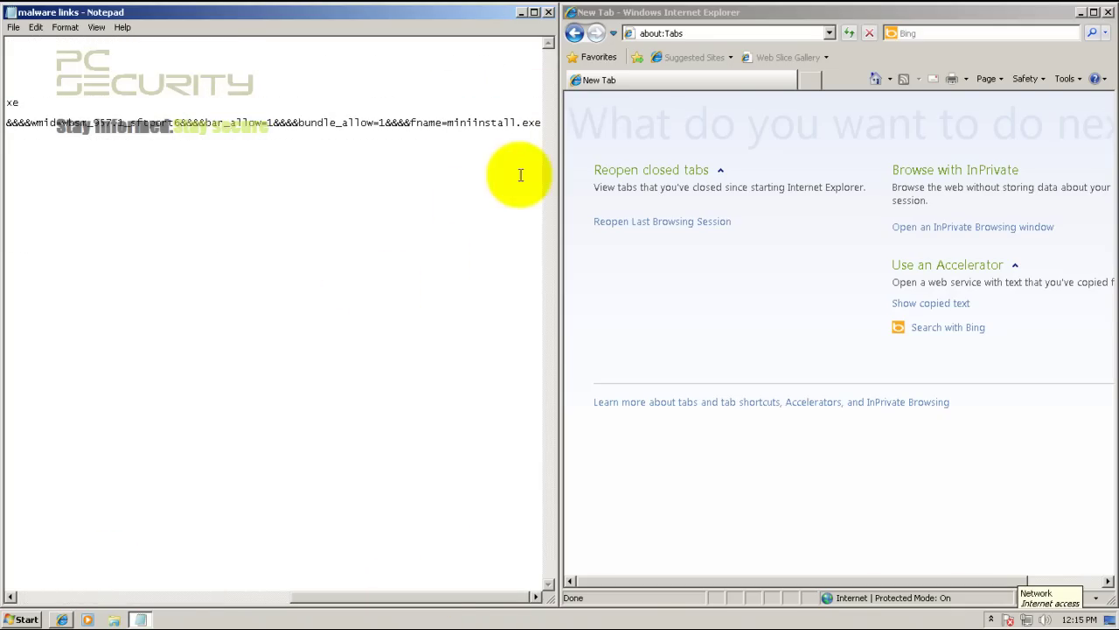
pyautogui.doubleClick(530, 123)
pyautogui.press('Home')
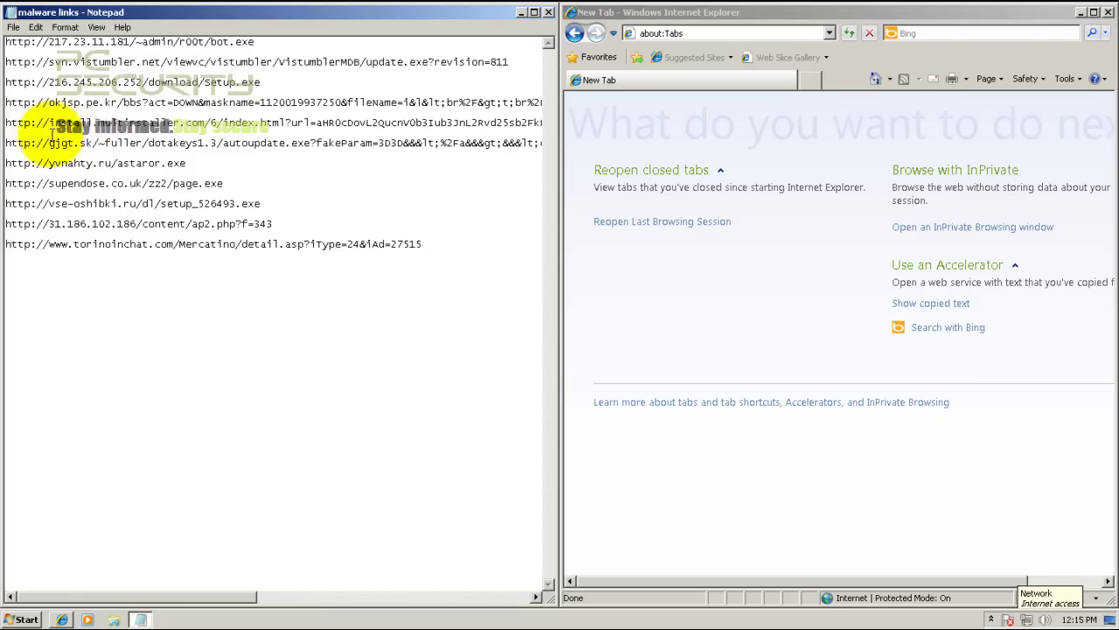
pyautogui.click(5, 122)
pyautogui.hotkey('shift', 'End')
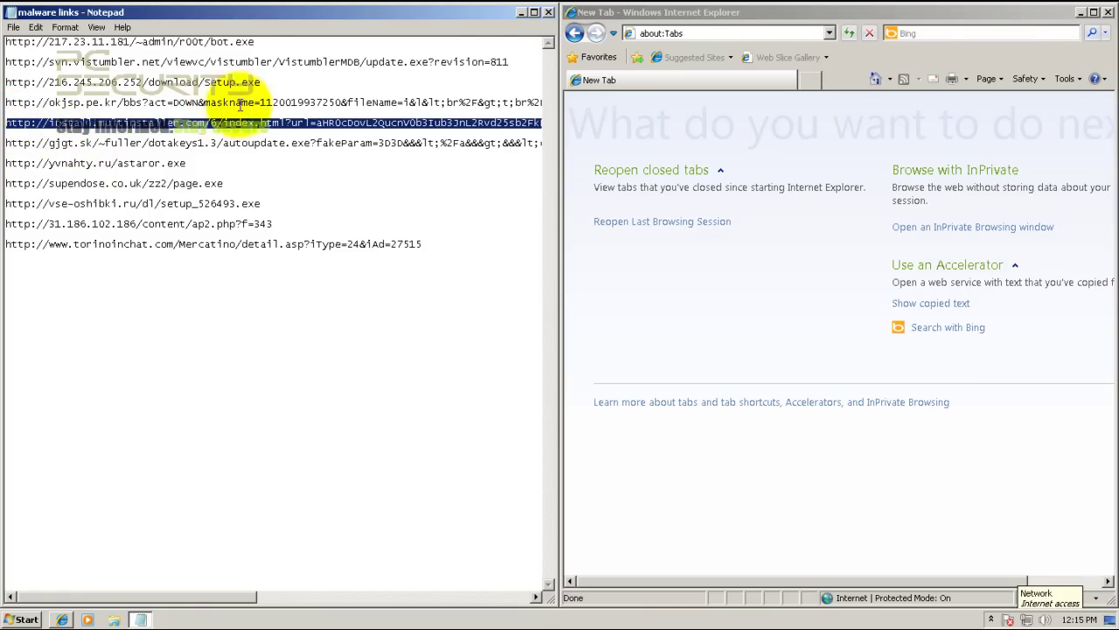
pyautogui.click(443, 106)
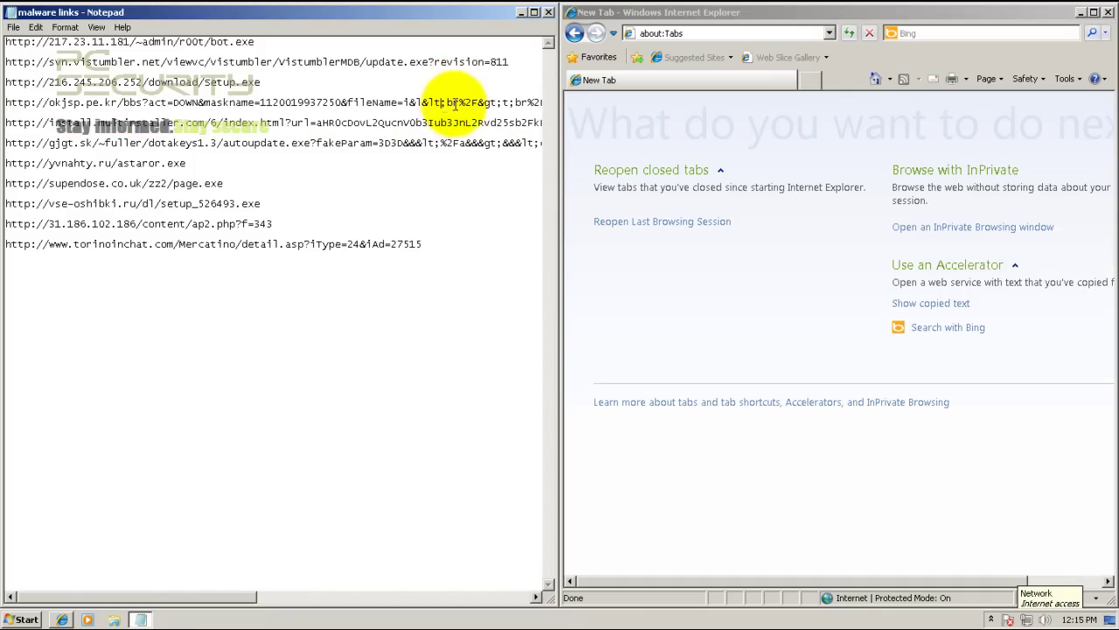
pyautogui.moveTo(142, 597); pyautogui.dragTo(415, 598)
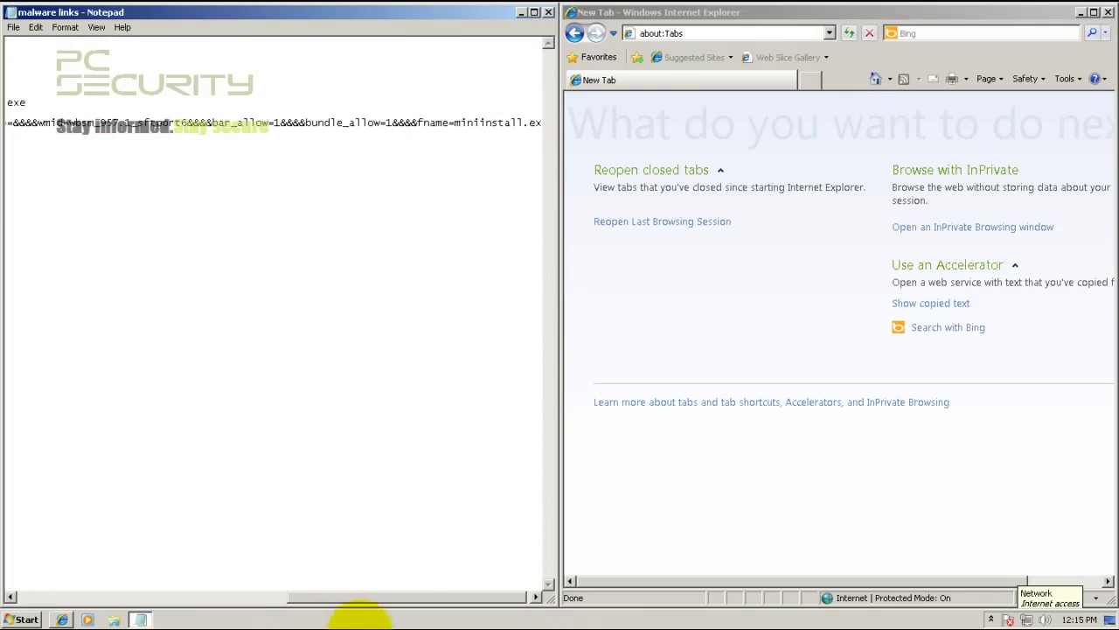
pyautogui.moveTo(540, 123)
pyautogui.mouseDown()
pyautogui.moveTo(554, 123)
pyautogui.moveTo(543, 125)
pyautogui.mouseUp()
pyautogui.click(543, 125)
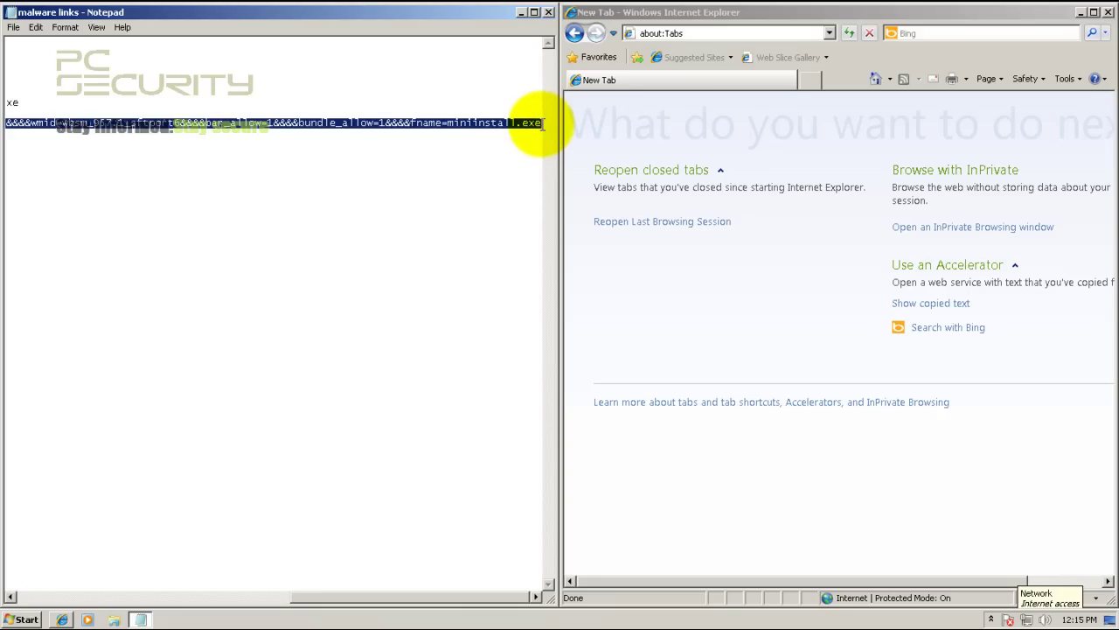
# - Paste the link ending in fname=miniinstall.exe into Internet Explorer's address bar
pyautogui.click(689, 35)
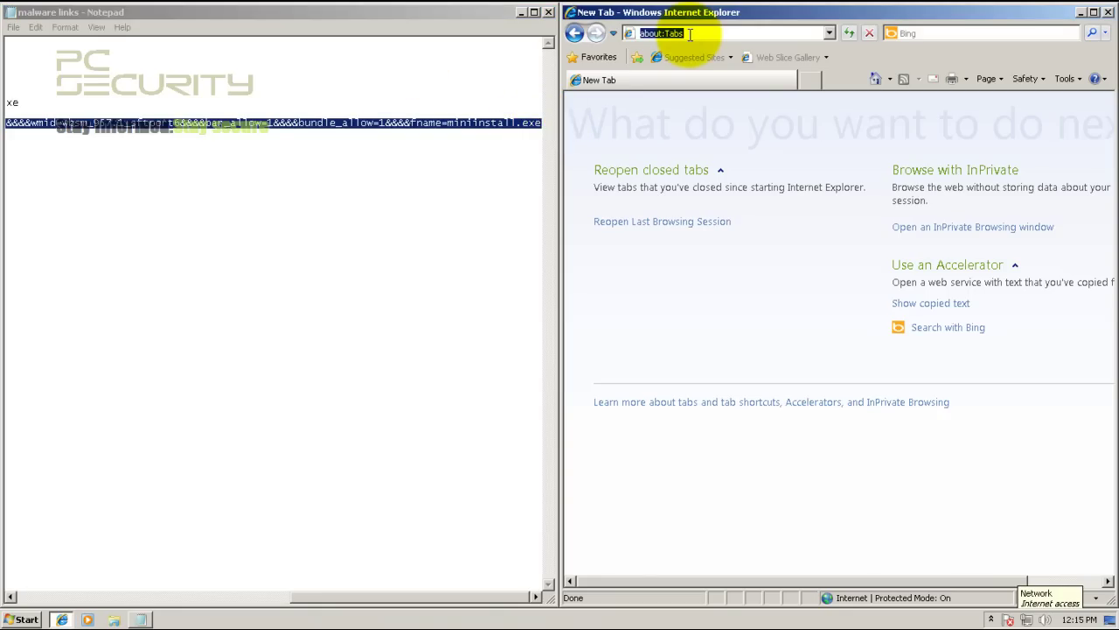
pyautogui.hotkey('ctrl', 'v')
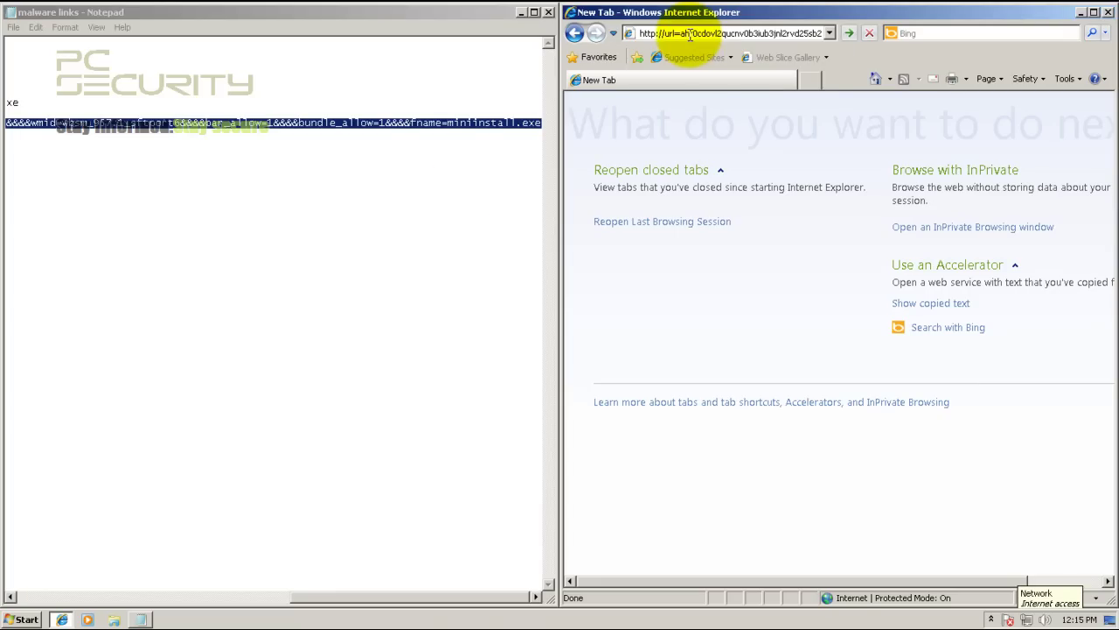
pyautogui.click(207, 217)
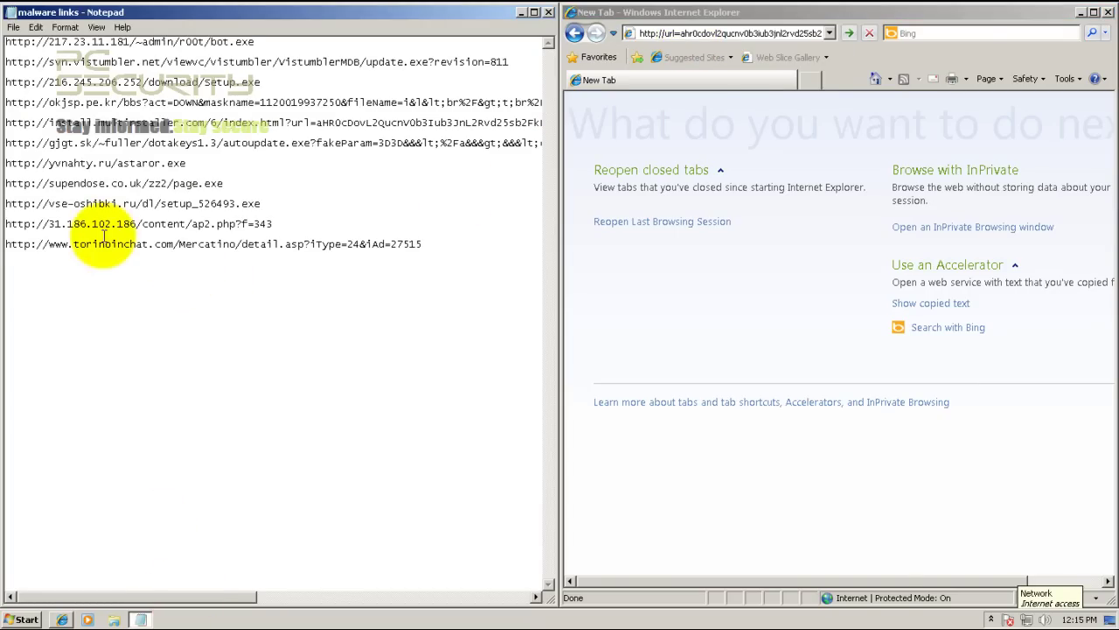
# - Select the whole install.multinstaller miniinstall.exe line in Notepad and copy it
pyautogui.doubleClick(175, 122)
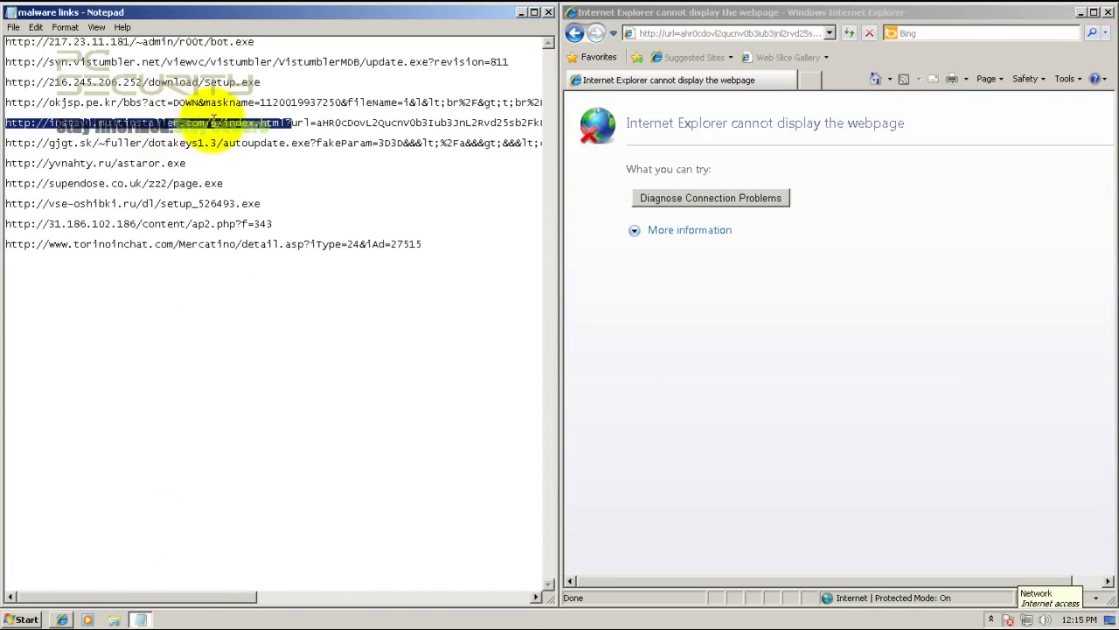
pyautogui.moveTo(223, 122); pyautogui.dragTo(539, 125)
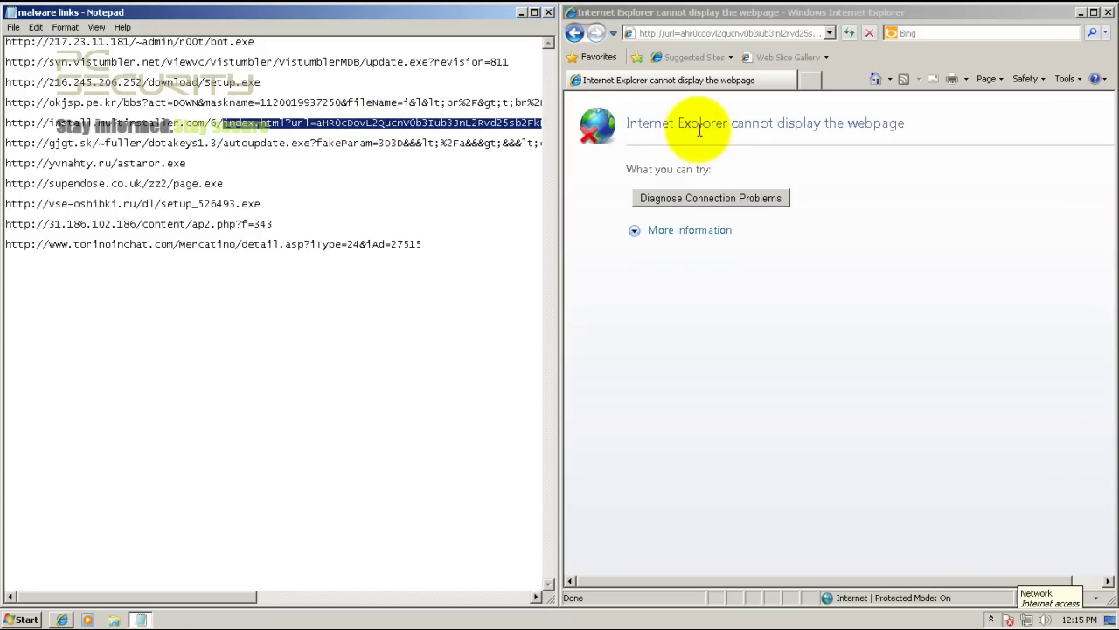
pyautogui.click(453, 105)
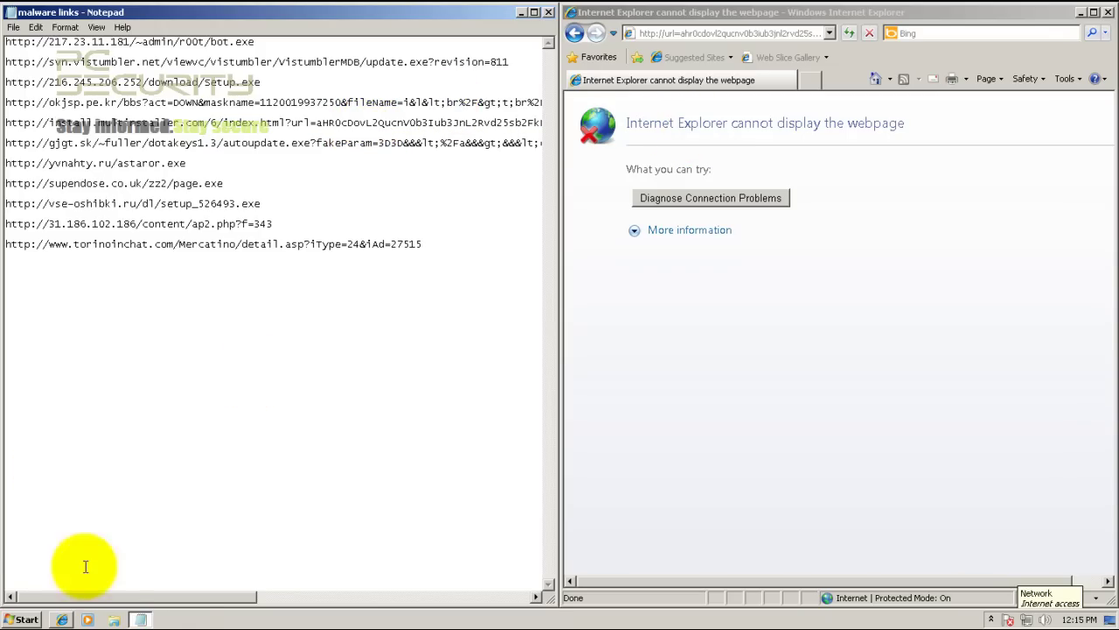
pyautogui.moveTo(160, 604); pyautogui.dragTo(492, 605)
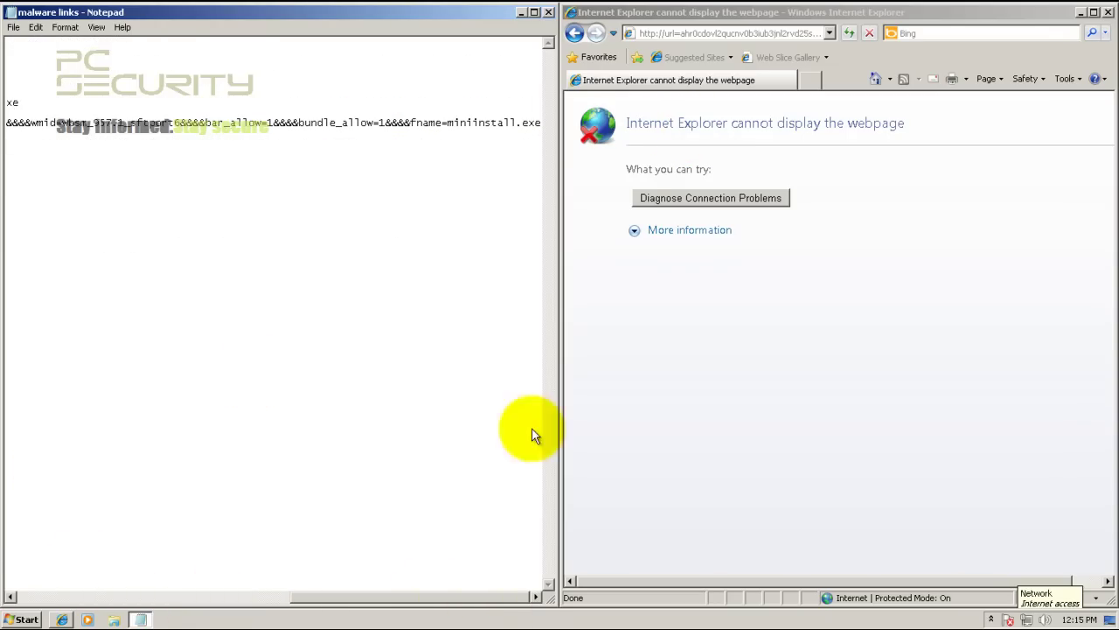
pyautogui.moveTo(540, 125); pyautogui.dragTo(12, 123)
pyautogui.click(5, 127)
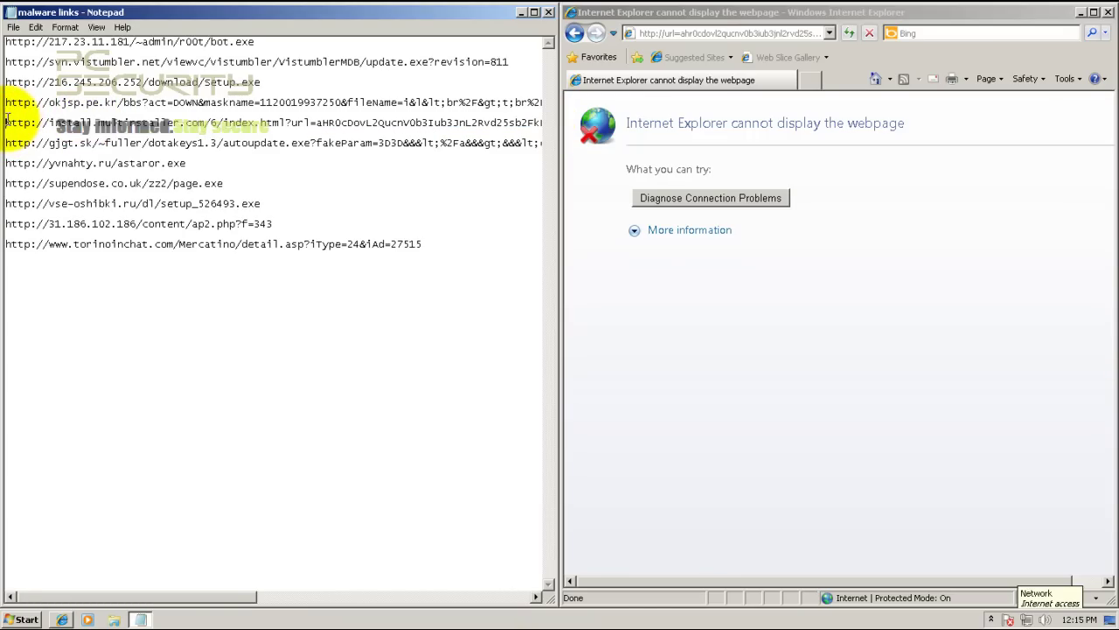
pyautogui.moveTo(6, 122); pyautogui.dragTo(582, 130)
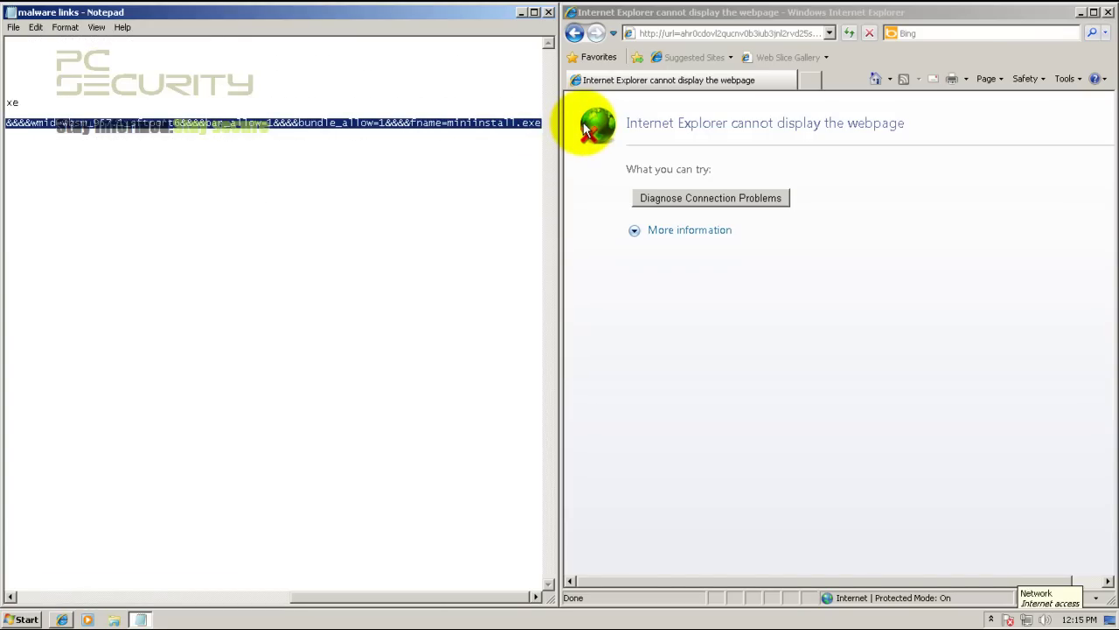
pyautogui.hotkey('ctrl', 'c')
# - Load the full miniinstall.exe link in Internet Explorer, which F-Secure blocks as harmful
pyautogui.click(735, 33)
pyautogui.hotkey('ctrl', 'v')
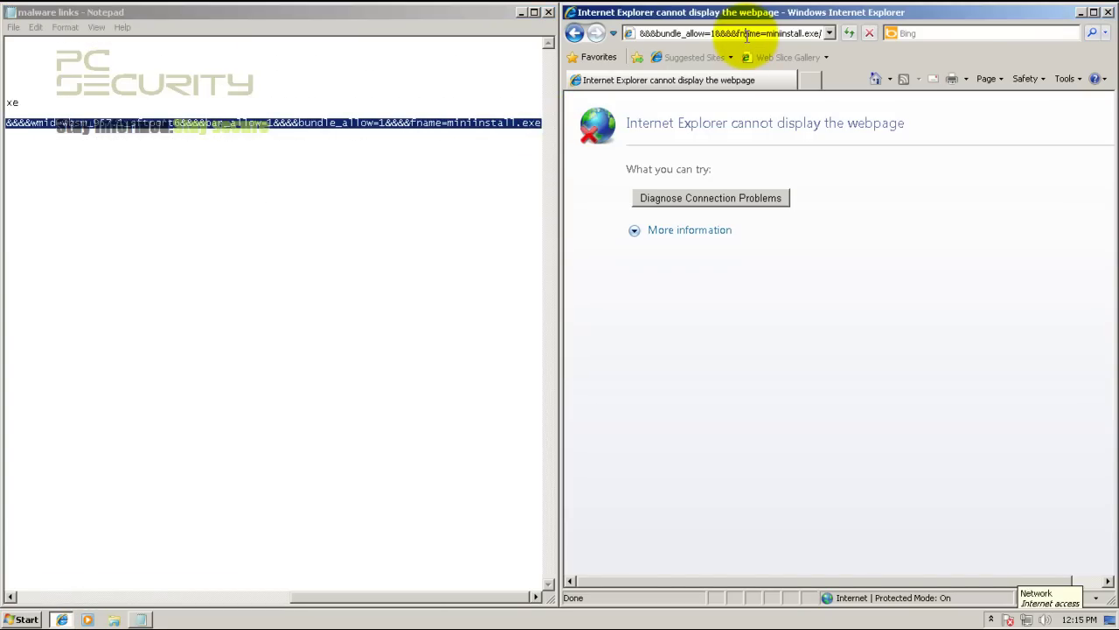
pyautogui.hotkey('ctrl', 'v')
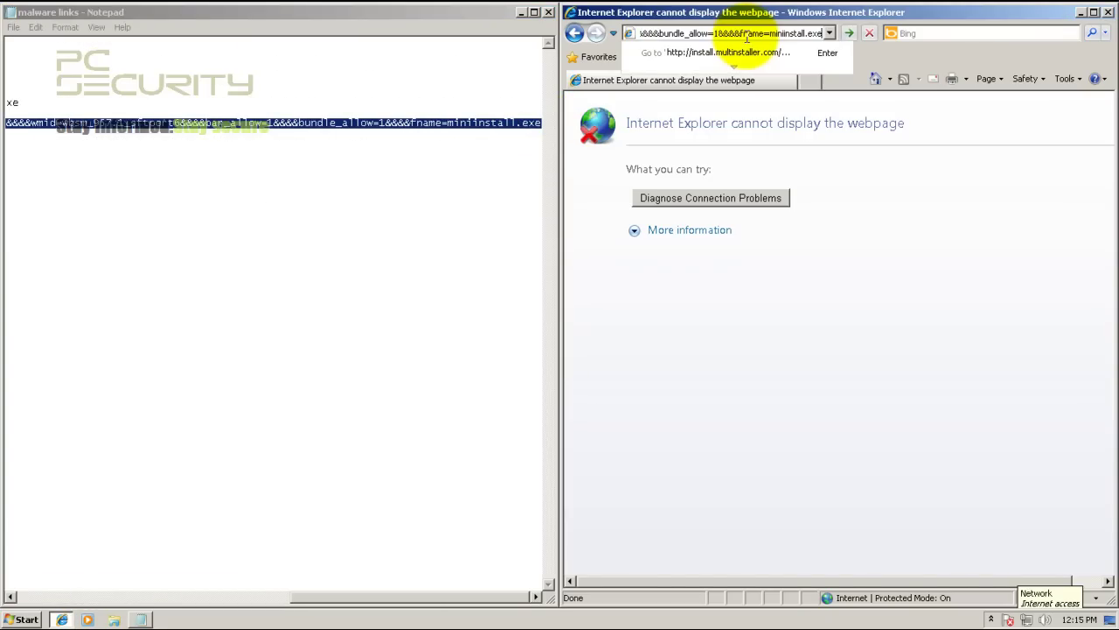
pyautogui.press('Return')
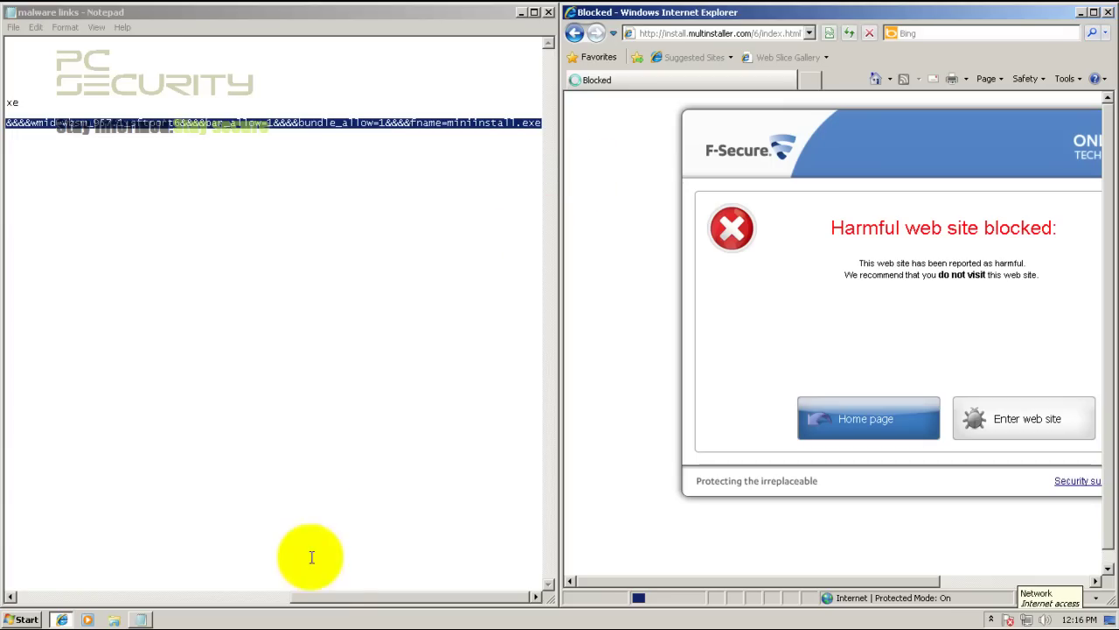
pyautogui.moveTo(332, 596); pyautogui.dragTo(12, 537)
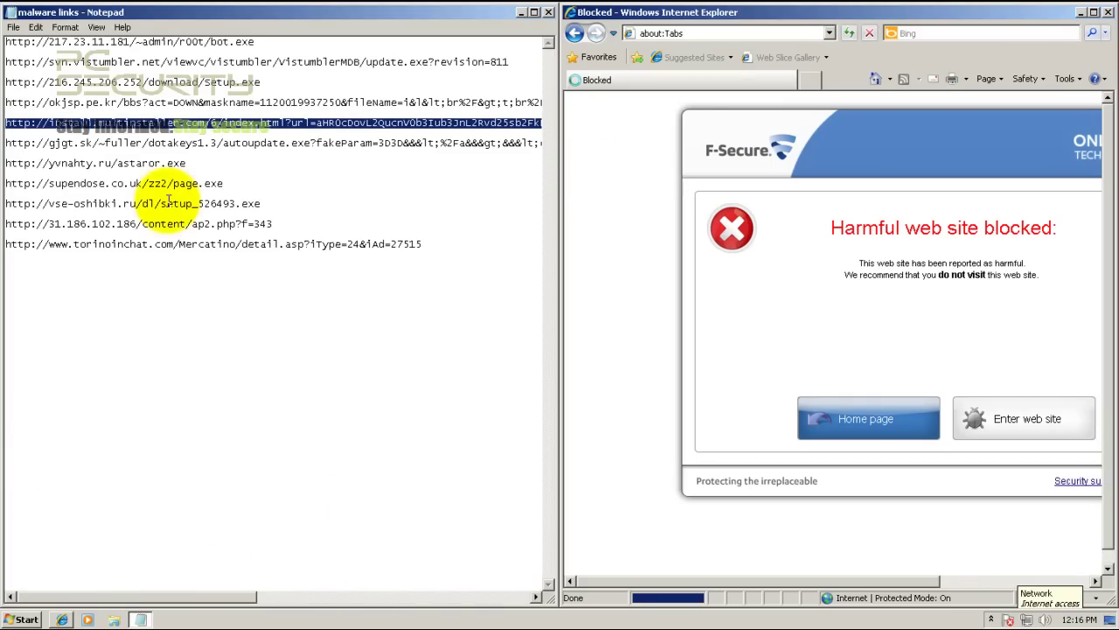
# - Select the whole gjgt.sk autoupdate.exe line in the Notepad list after several selection attempts
pyautogui.moveTo(194, 143); pyautogui.dragTo(626, 146)
pyautogui.click(399, 151)
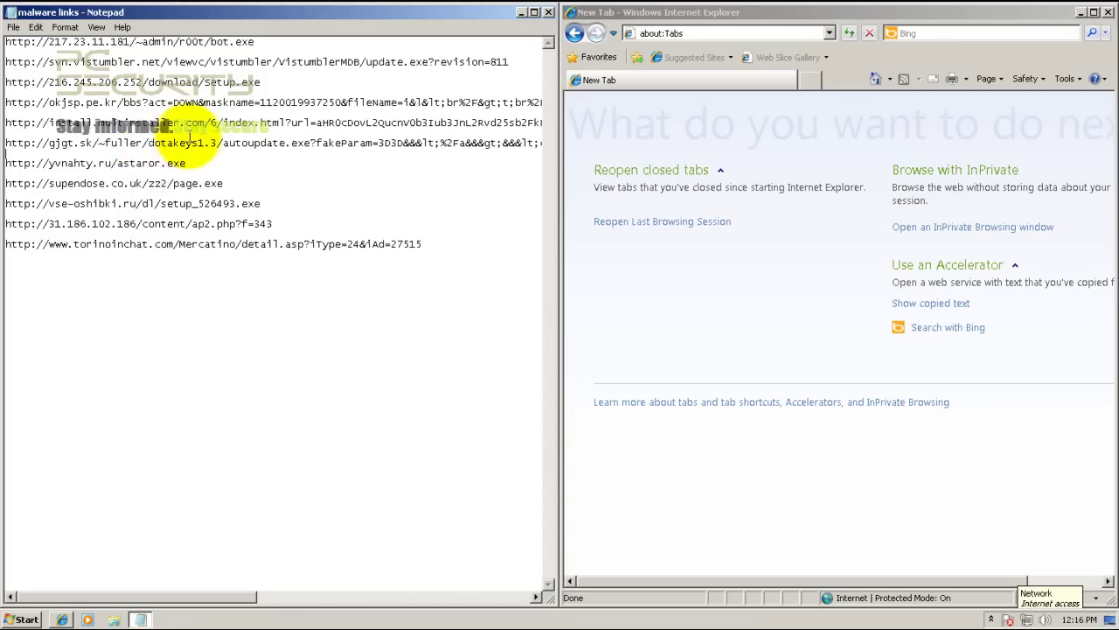
pyautogui.hotkey('shift', 'Home')
pyautogui.click(213, 143)
pyautogui.hotkey('shift', 'Home')
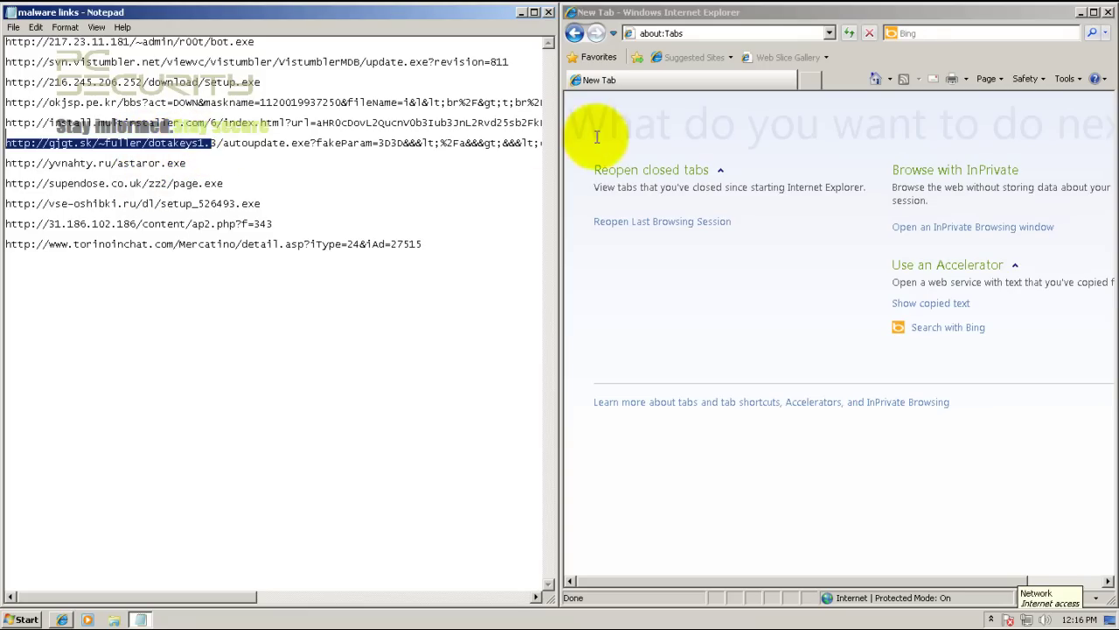
pyautogui.hotkey('shift', 'End')
pyautogui.hotkey('shift', 'Home')
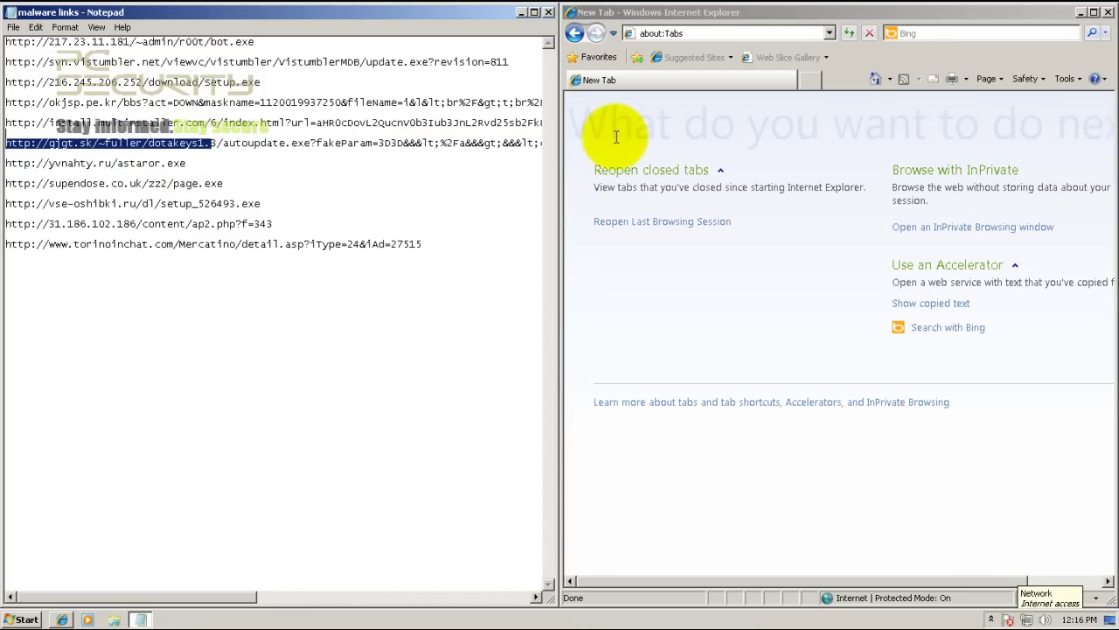
pyautogui.click(413, 181)
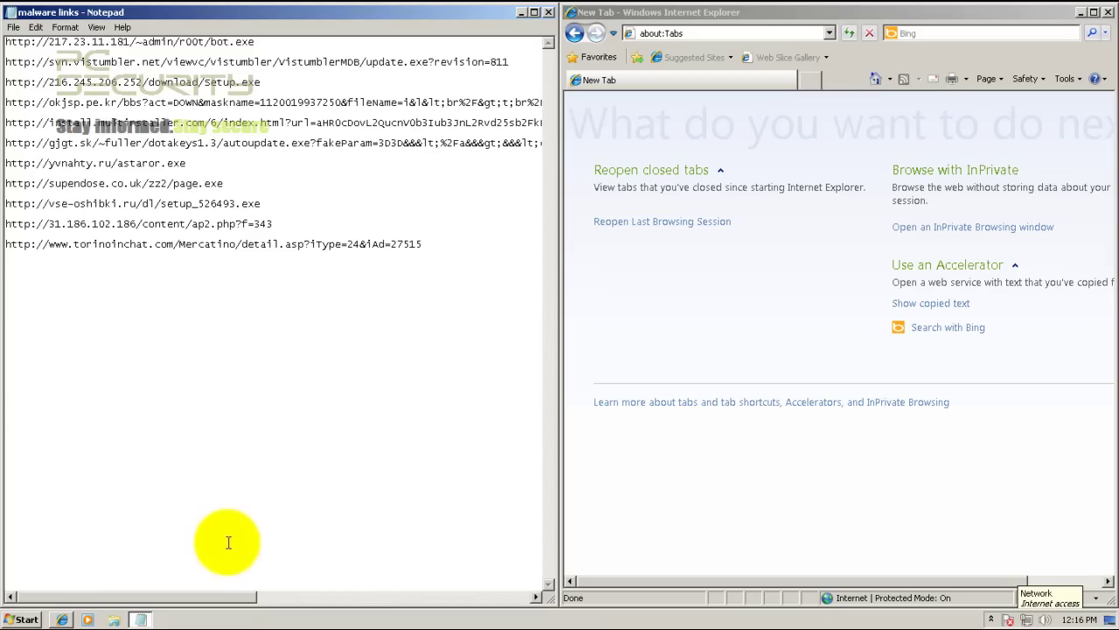
pyautogui.moveTo(200, 592); pyautogui.dragTo(509, 591)
pyautogui.moveTo(263, 208); pyautogui.dragTo(13, 185)
pyautogui.click(352, 223)
pyautogui.moveTo(7, 224); pyautogui.dragTo(270, 601)
pyautogui.click(429, 163)
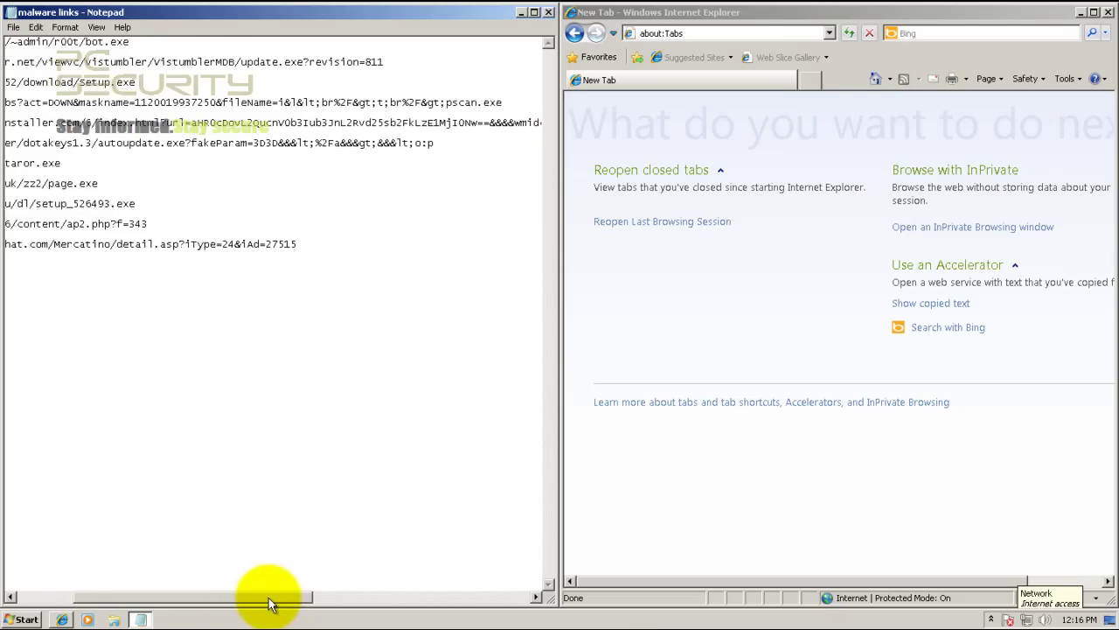
pyautogui.click(382, 156)
pyautogui.moveTo(54, 153); pyautogui.dragTo(4, 143)
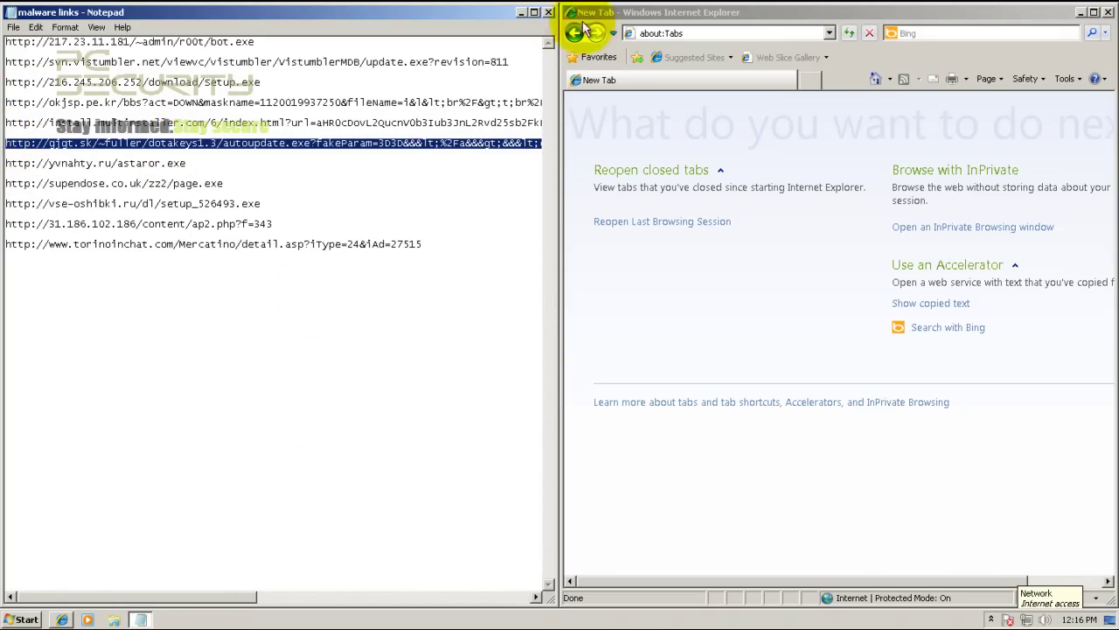
# - Load the gjgt.sk autoupdate.exe link for its download prompt, then select the yvnahty.ru astaror.exe link
pyautogui.click(664, 33)
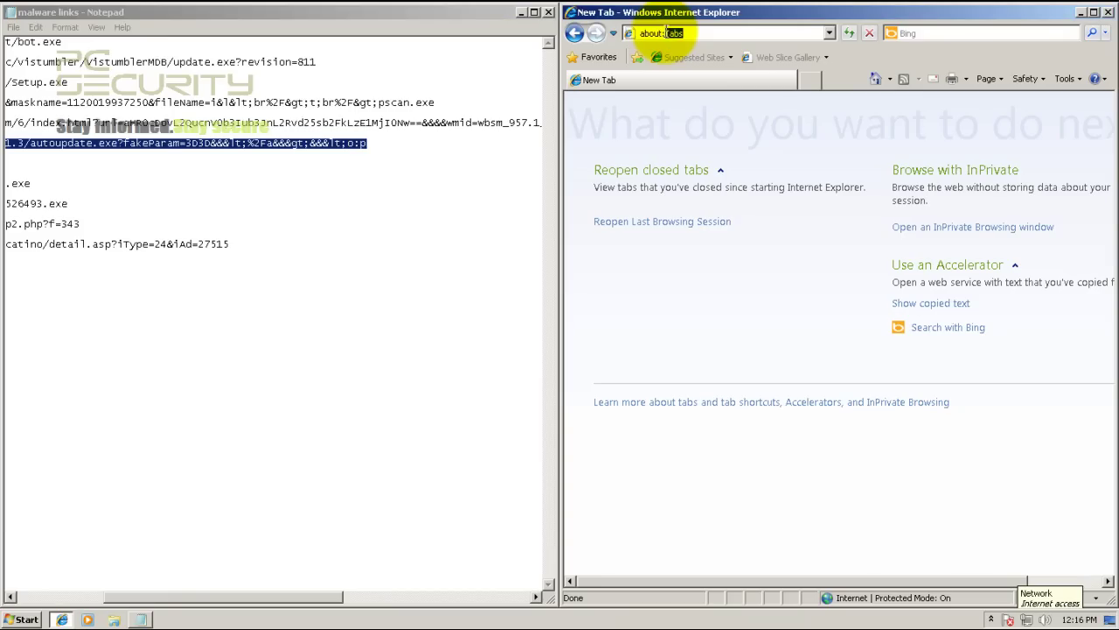
pyautogui.hotkey('ctrl', 'v')
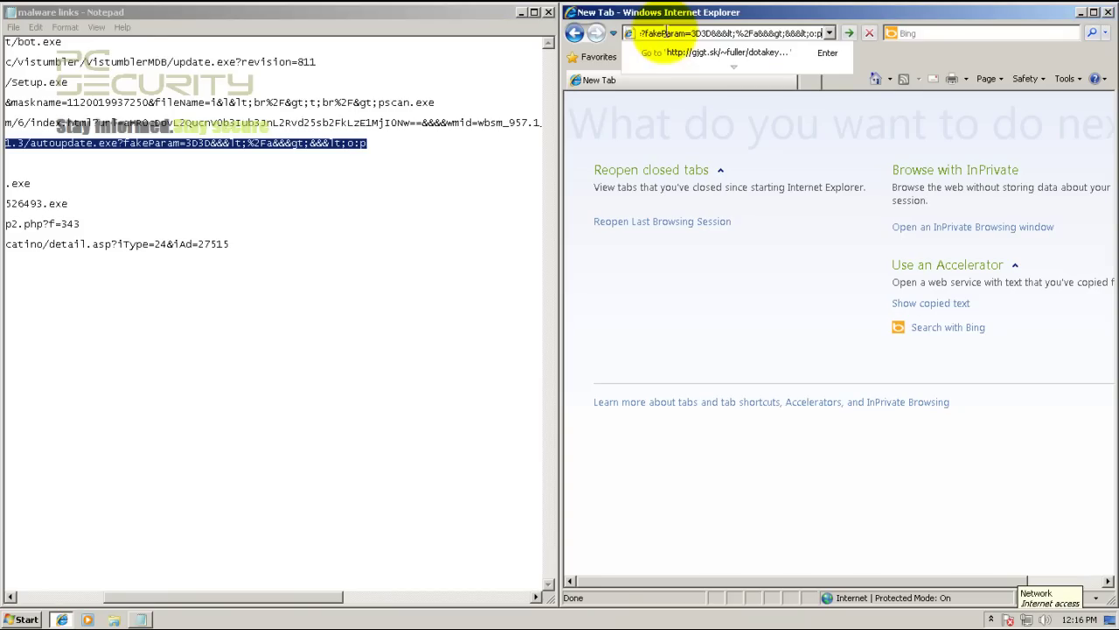
pyautogui.press('Return')
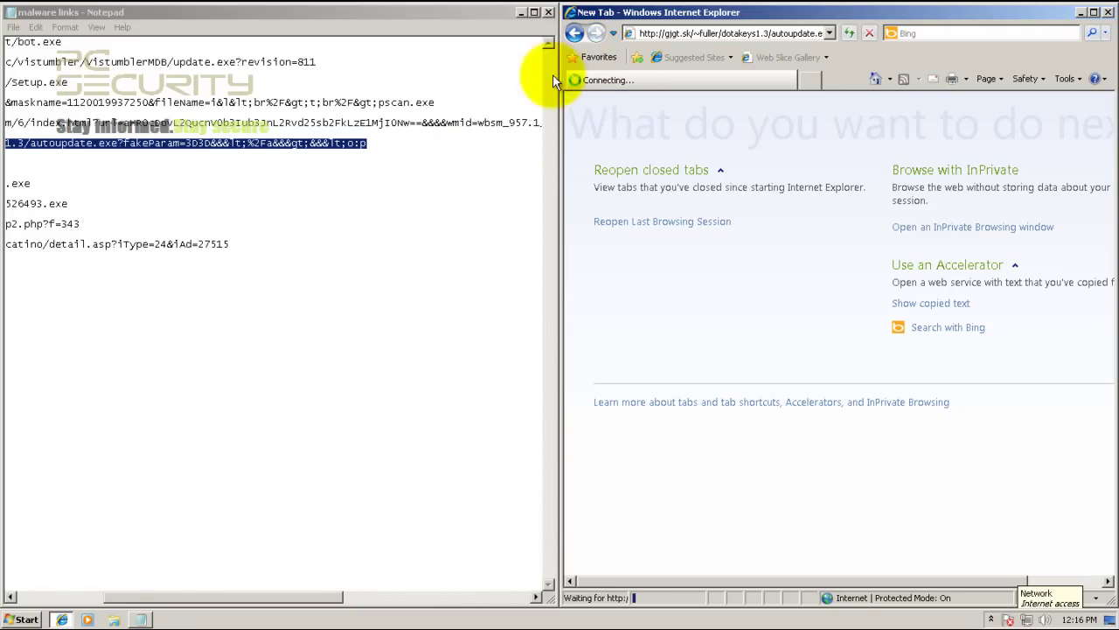
pyautogui.click(126, 171)
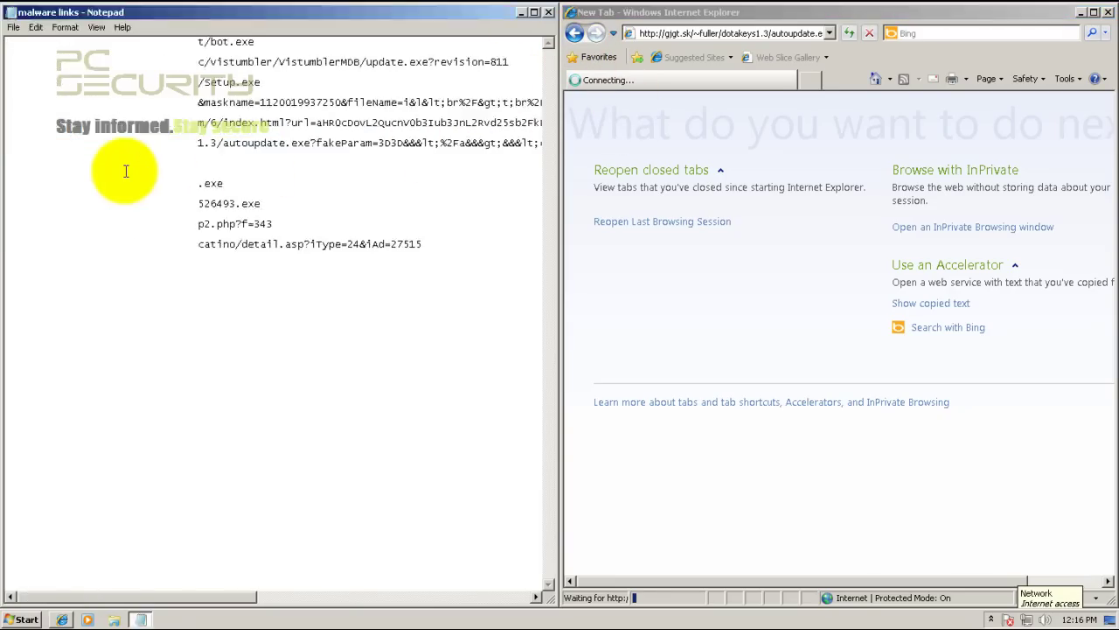
pyautogui.moveTo(49, 163); pyautogui.dragTo(200, 170)
pyautogui.hotkey('ctrl', 'c')
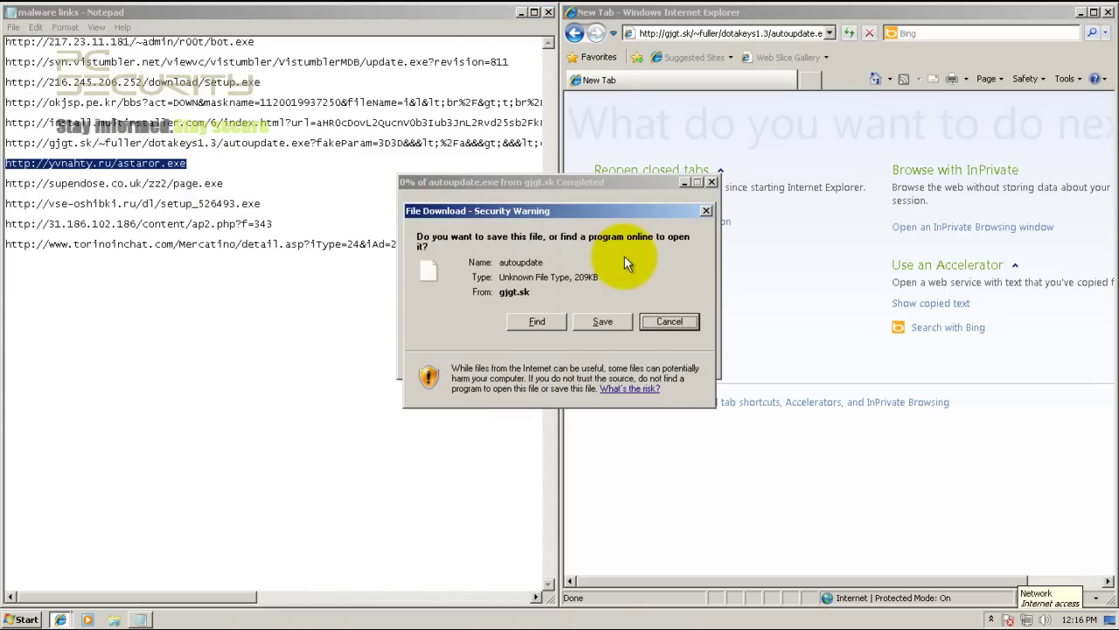
# - Cancel the autoupdate download, close the popup window and reload the gjgt.sk link to trigger the block page
pyautogui.click(547, 317)
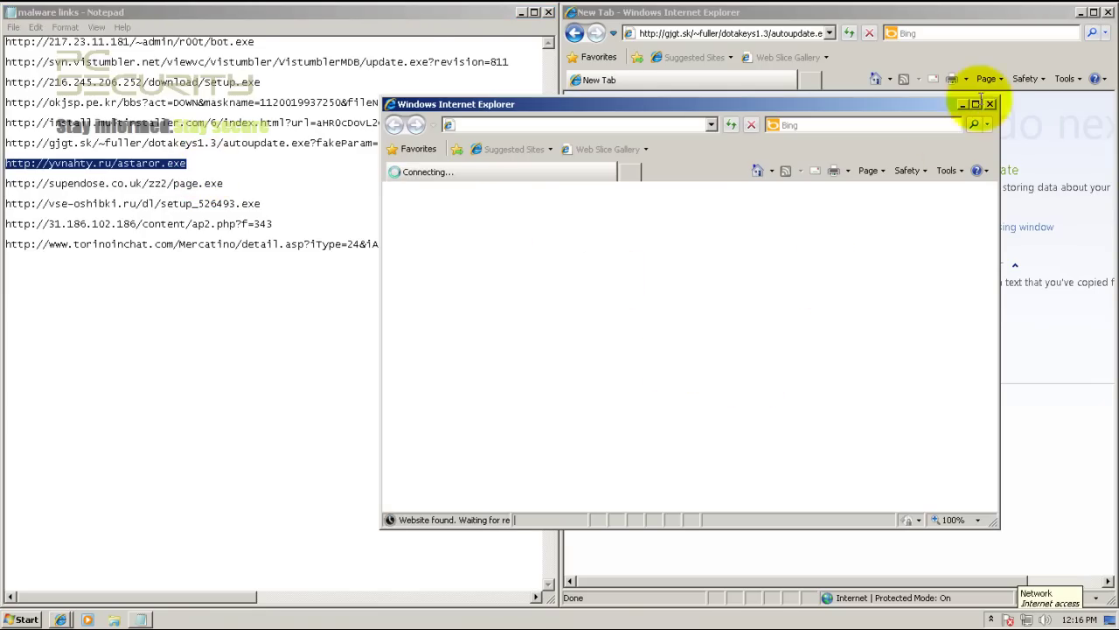
pyautogui.click(991, 104)
pyautogui.click(741, 34)
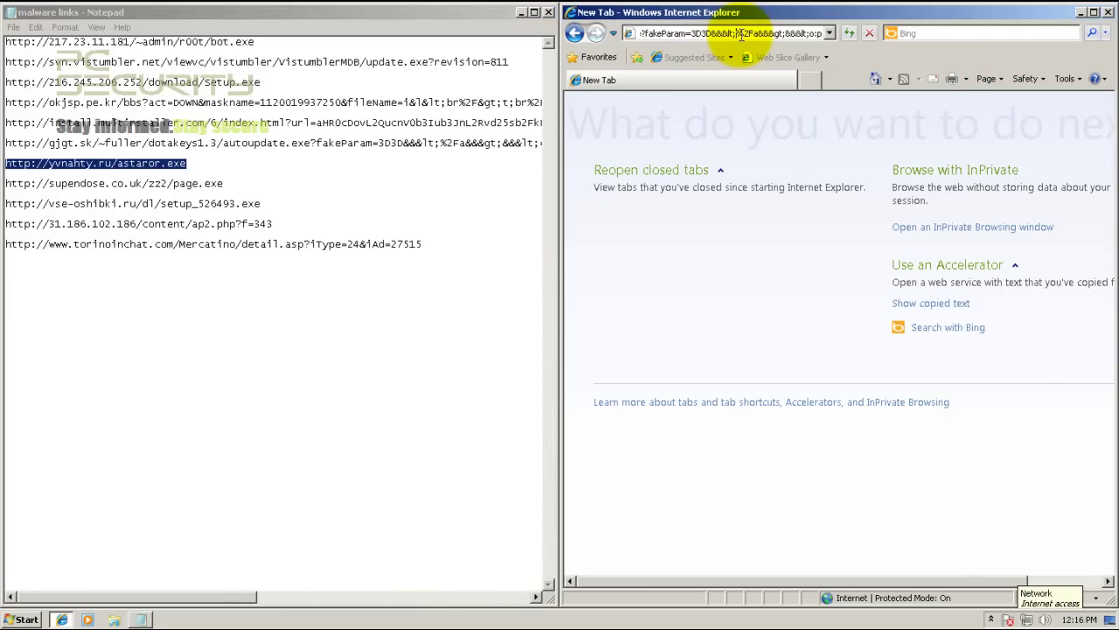
pyautogui.click(741, 34)
pyautogui.press('Return')
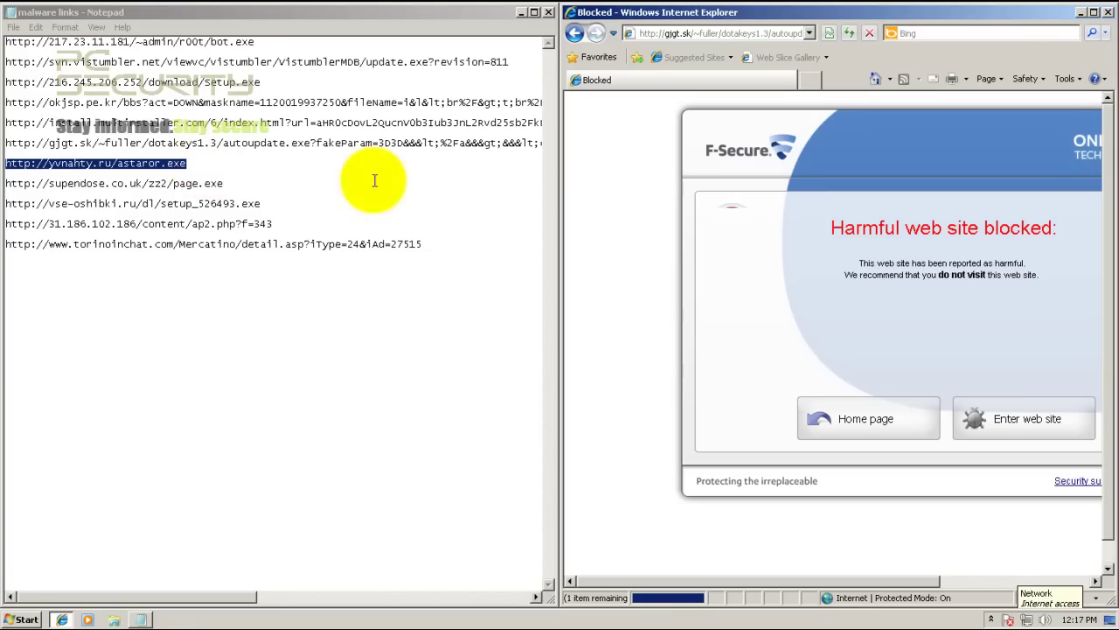
# - Load the yvnahty.ru astaror.exe link (Host Not Found), then select the supendose.co.uk page.exe line in Notepad
pyautogui.click(714, 34)
pyautogui.hotkey('ctrl', 'v')
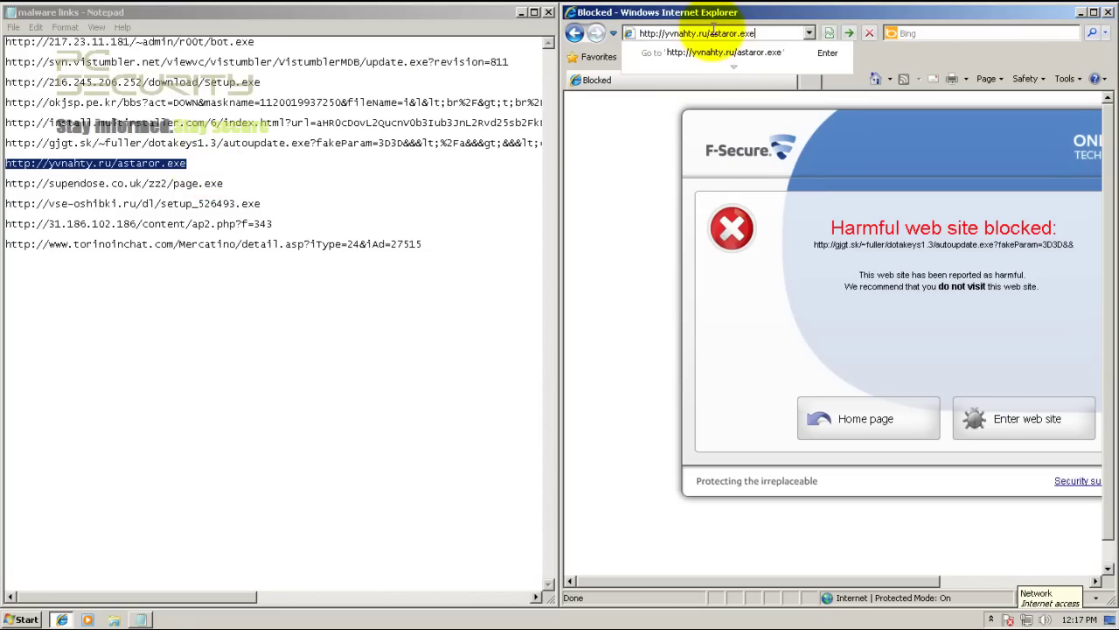
pyautogui.press('Return')
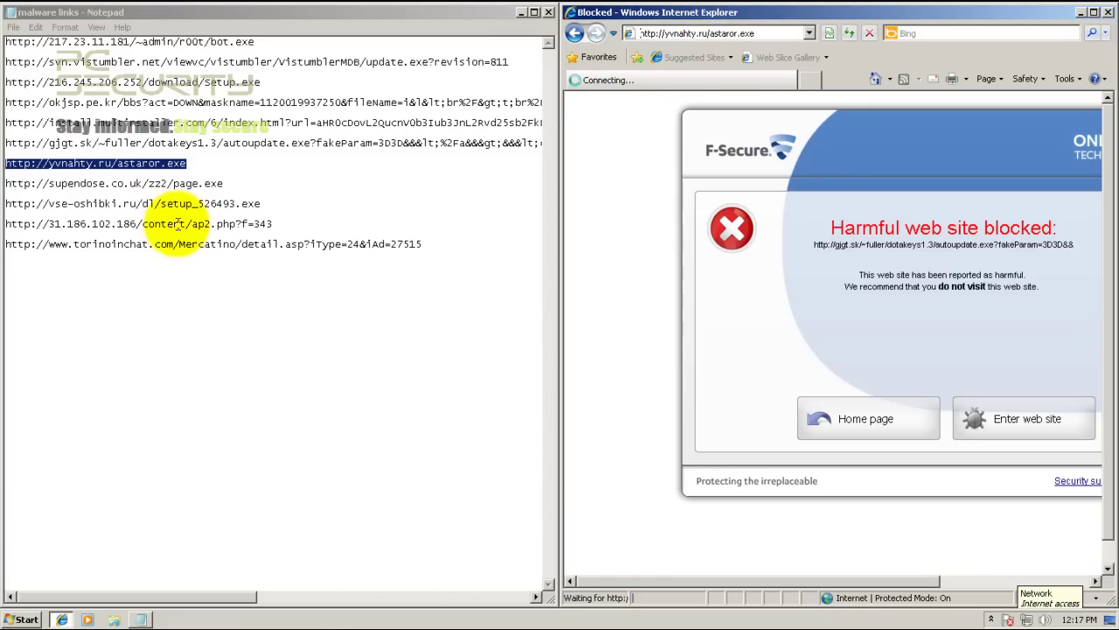
pyautogui.click(148, 185)
pyautogui.tripleClick(149, 184)
pyautogui.hotkey('ctrl', 'c')
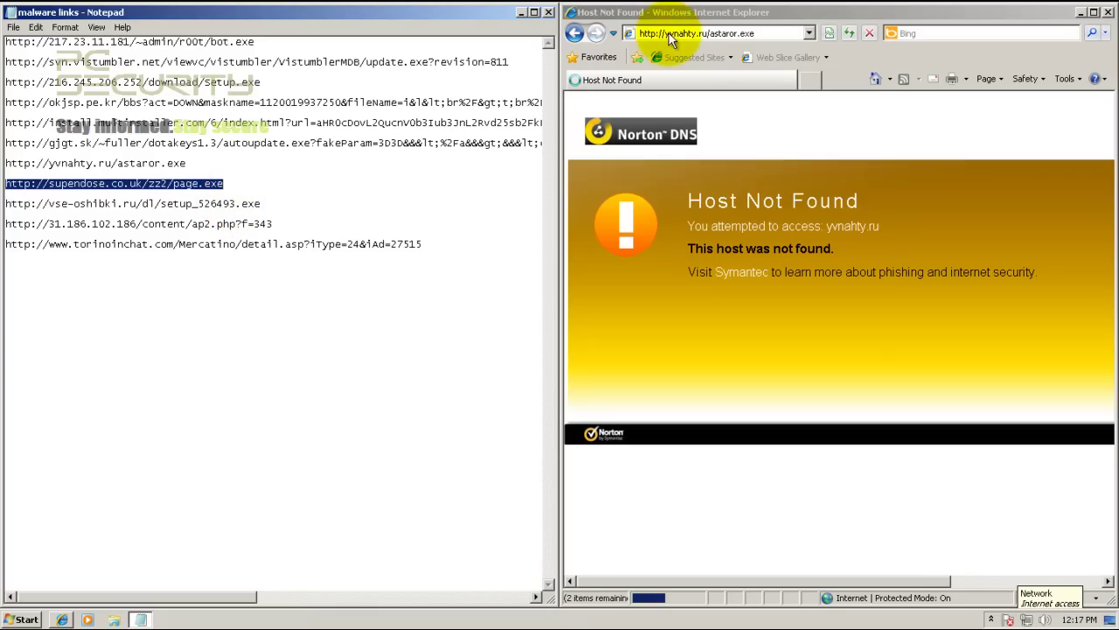
# - Load the supendose.co.uk page.exe link and choose Run on the download
pyautogui.click(670, 33)
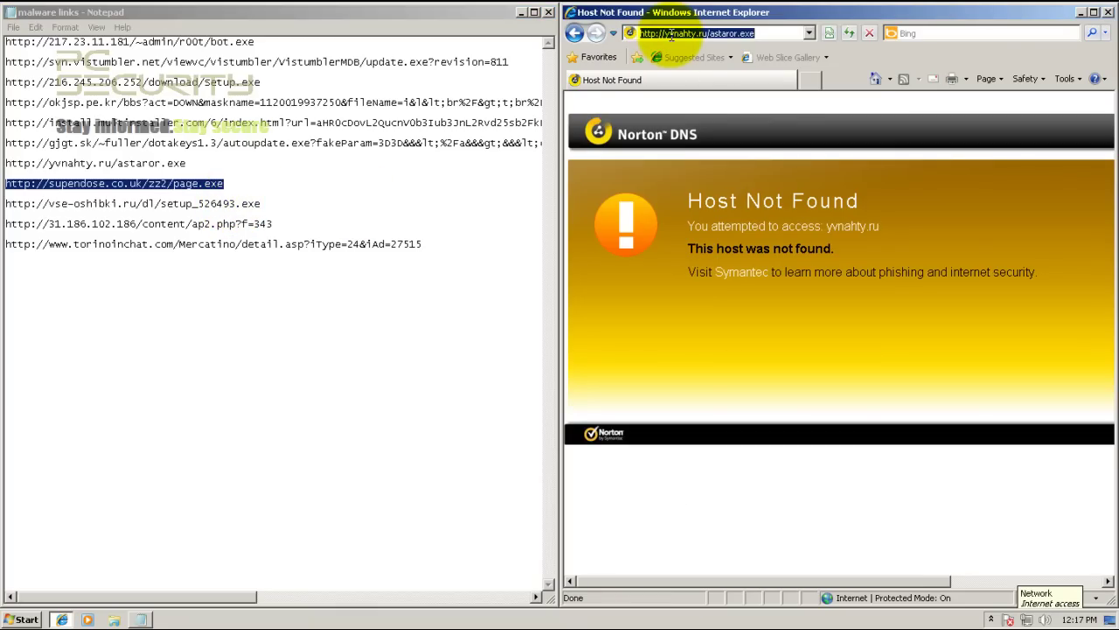
pyautogui.hotkey('ctrl', 'v')
pyautogui.press('Return')
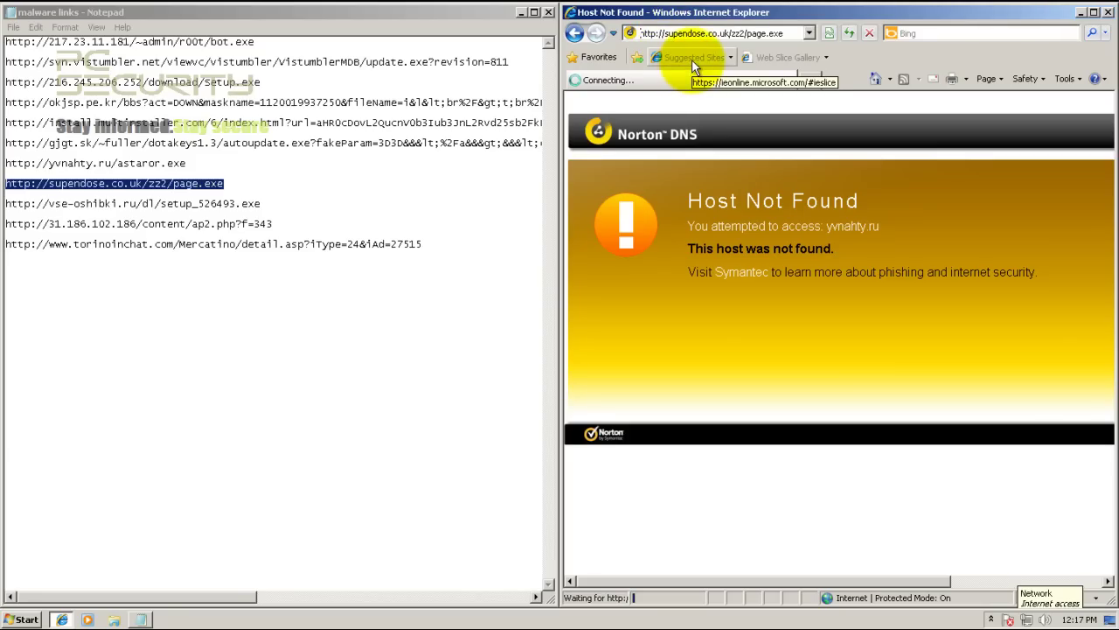
pyautogui.click(530, 322)
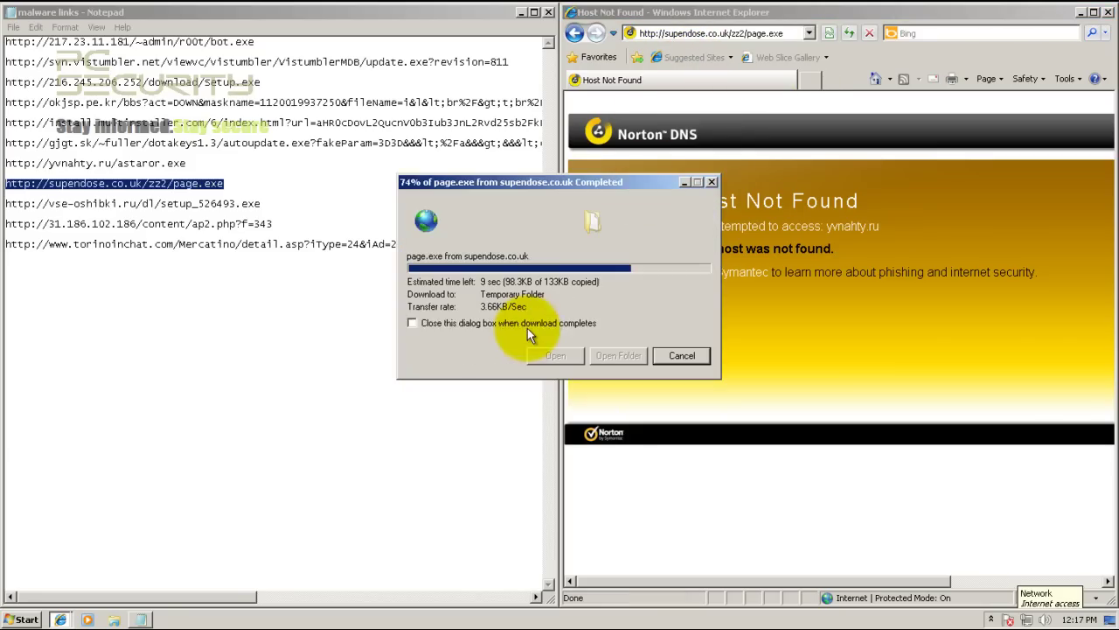
# - Select the vse-oshibki.ru setup link in the list and dismiss the Virus removed notice
pyautogui.doubleClick(201, 203)
pyautogui.click(201, 203)
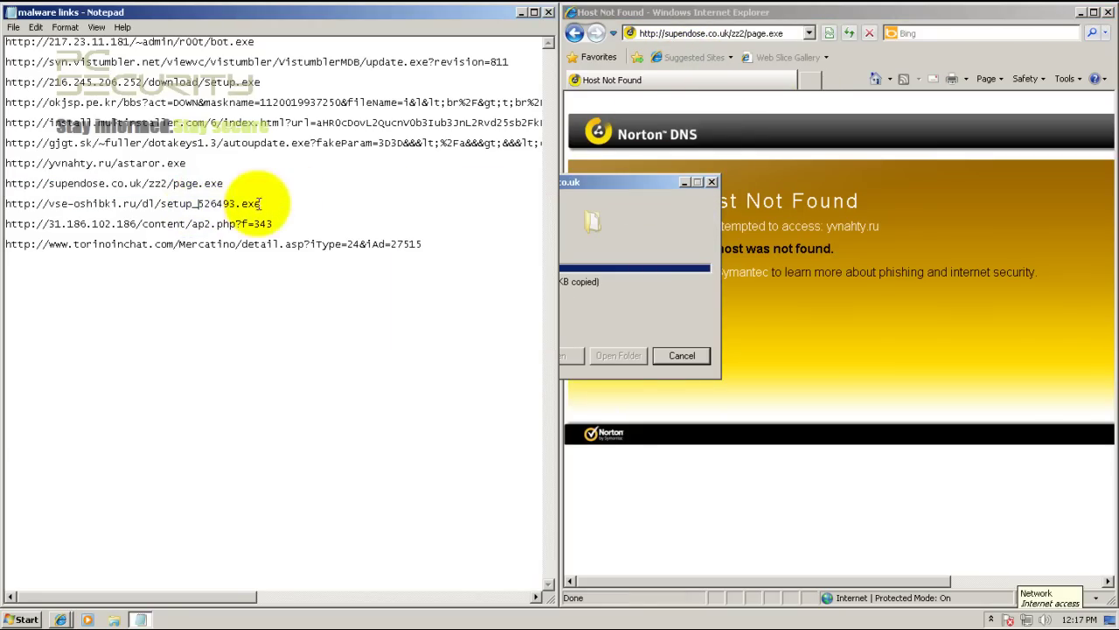
pyautogui.moveTo(260, 203); pyautogui.dragTo(6, 201)
pyautogui.hotkey('ctrl', 'c')
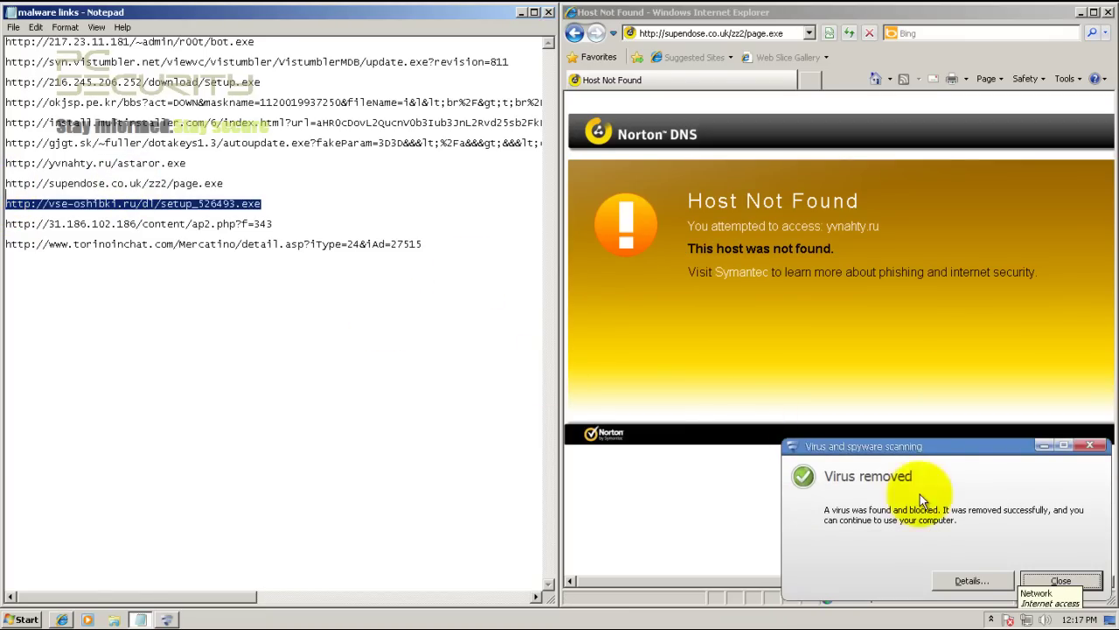
pyautogui.click(1060, 580)
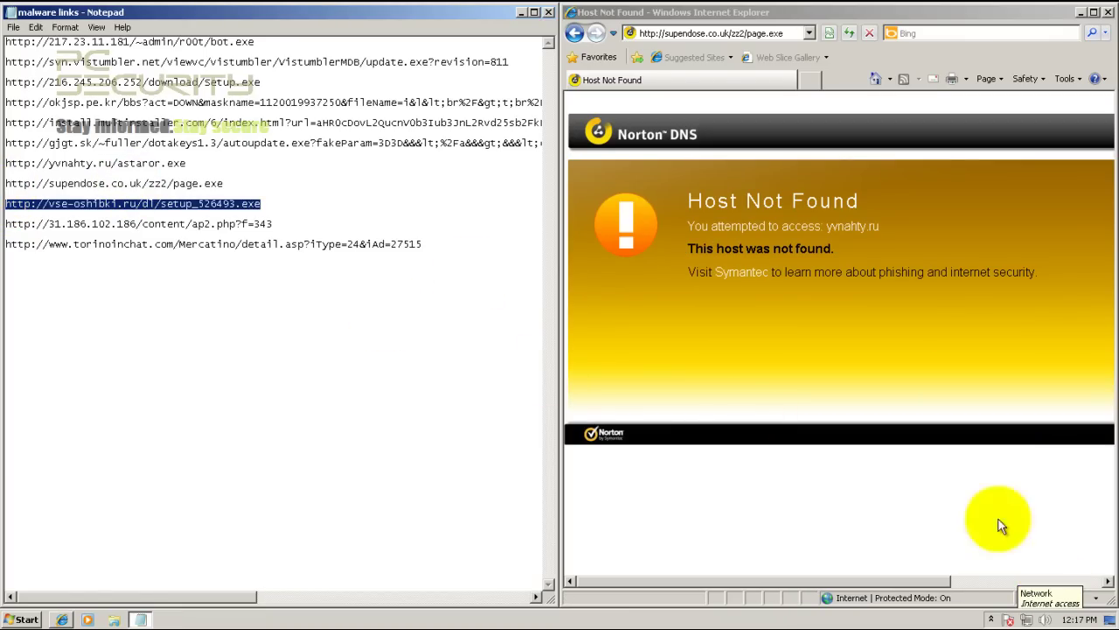
# - Load the vse-oshibki.ru setup link, then select the 31.186.102.186 ap2.php link in the list
pyautogui.doubleClick(690, 33)
pyautogui.hotkey('ctrl', 'v')
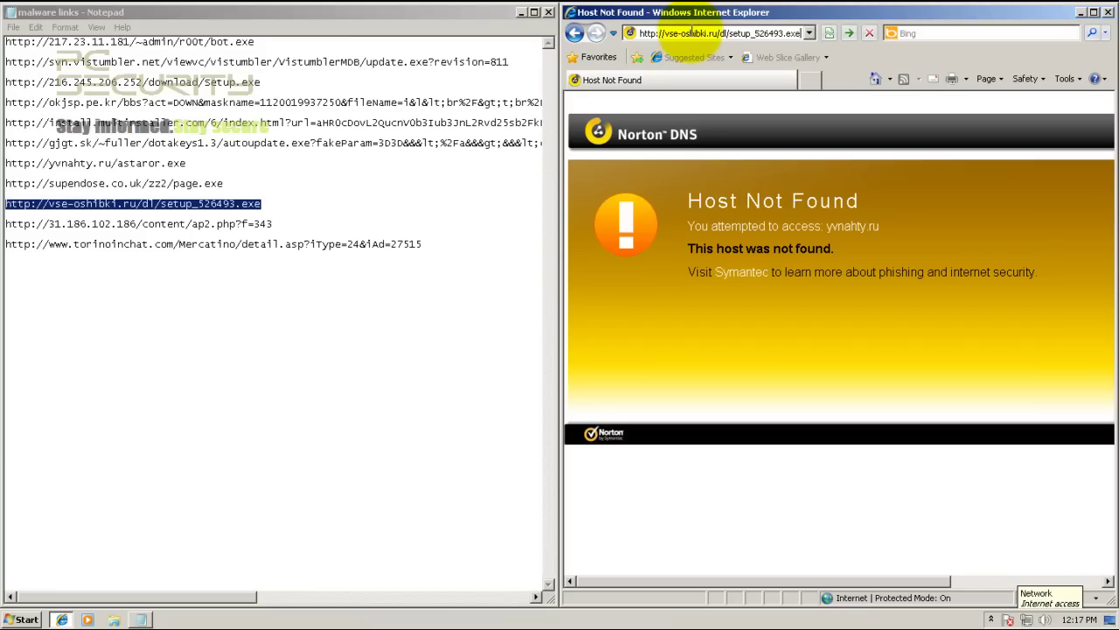
pyautogui.press('Return')
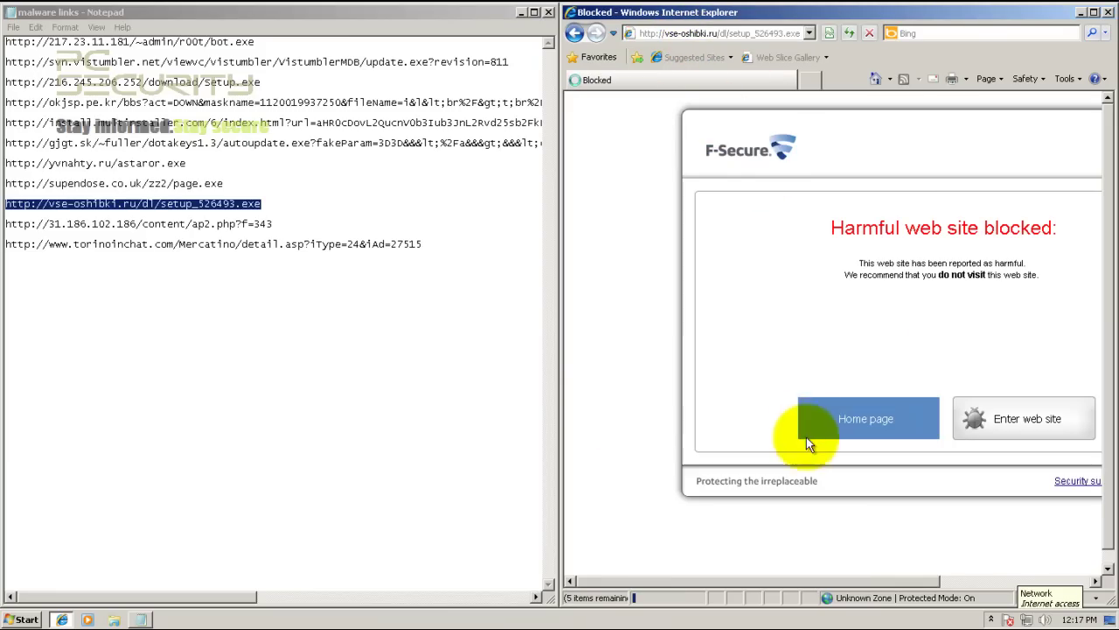
pyautogui.doubleClick(234, 224)
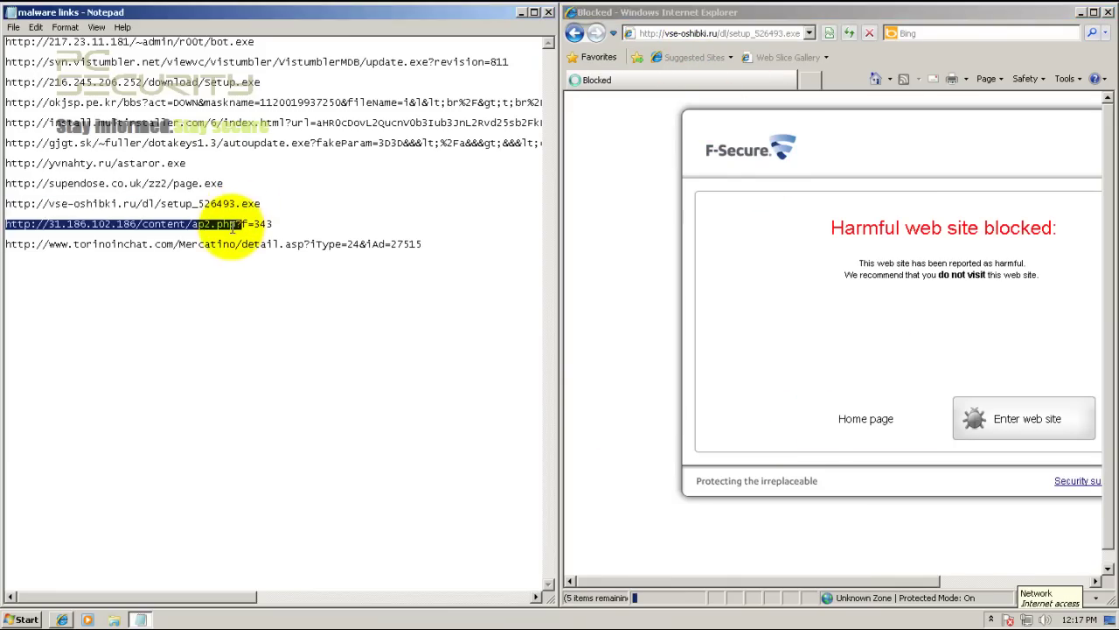
pyautogui.click(231, 225)
pyautogui.moveTo(275, 224); pyautogui.dragTo(7, 224)
pyautogui.hotkey('ctrl', 'c')
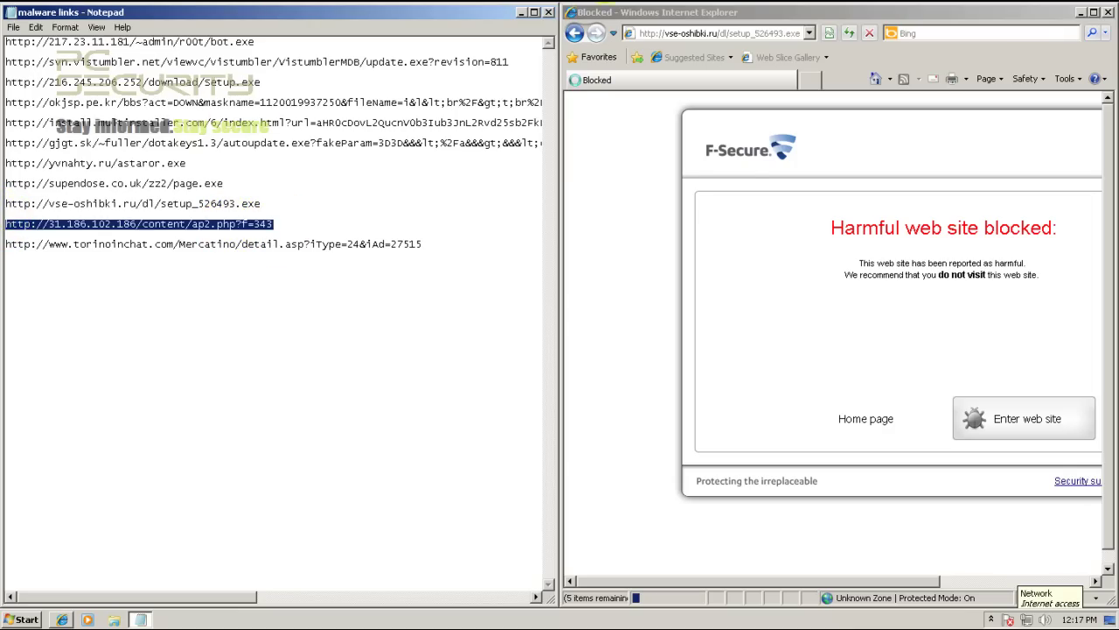
# - Open the ap2.php link in IE, then select the torinoinchat.com link in the list
pyautogui.click(670, 37)
pyautogui.doubleClick(672, 35)
pyautogui.tripleClick(672, 35)
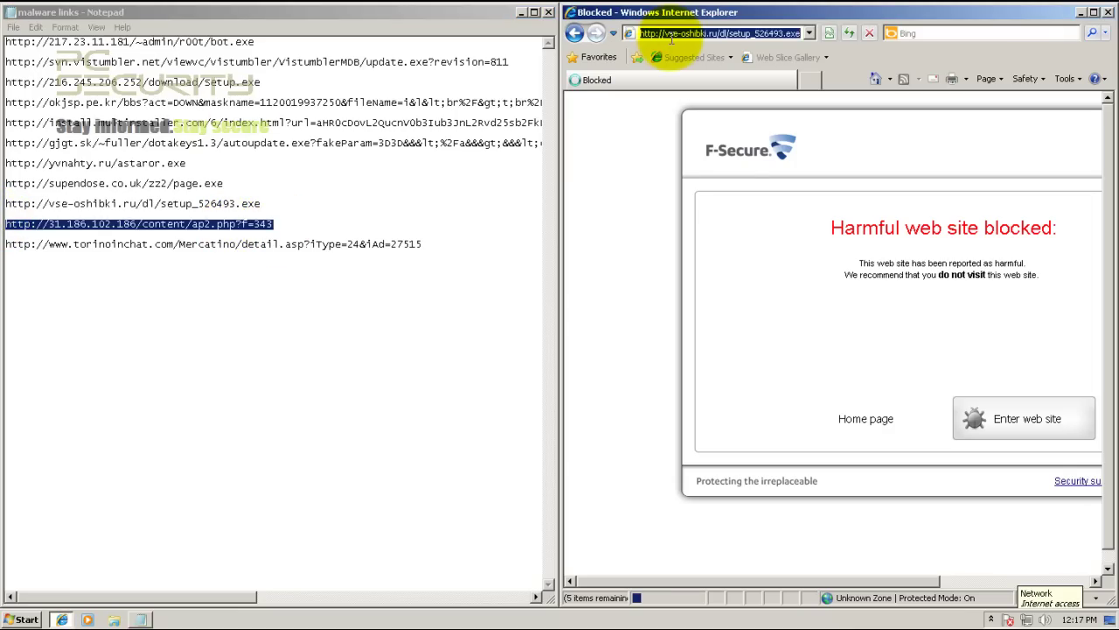
pyautogui.hotkey('ctrl', 'v')
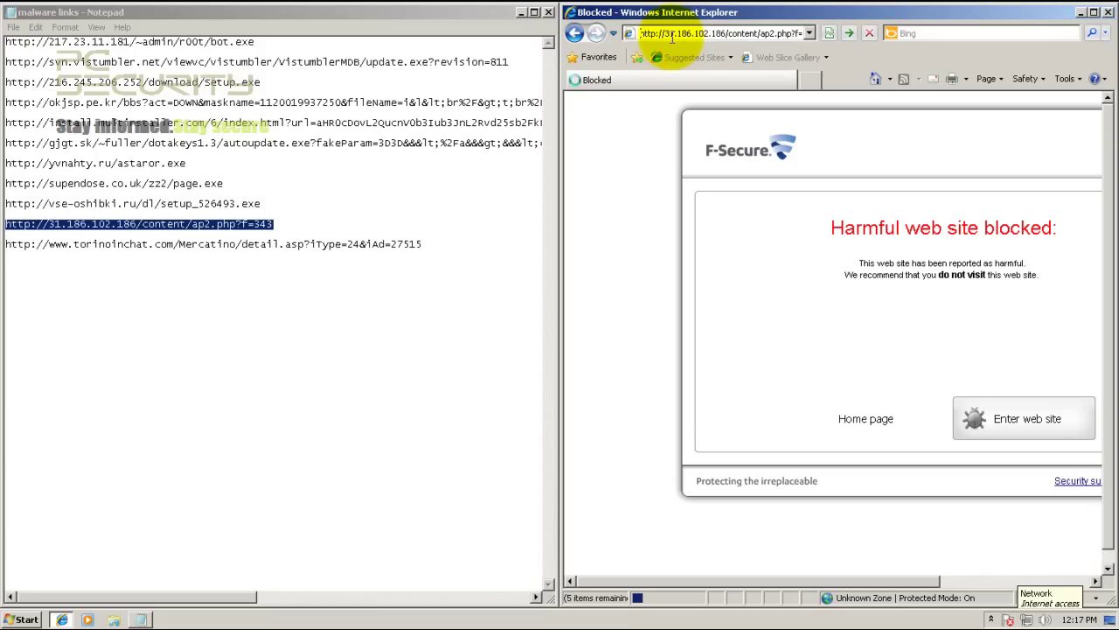
pyautogui.press('Return')
pyautogui.click(423, 245)
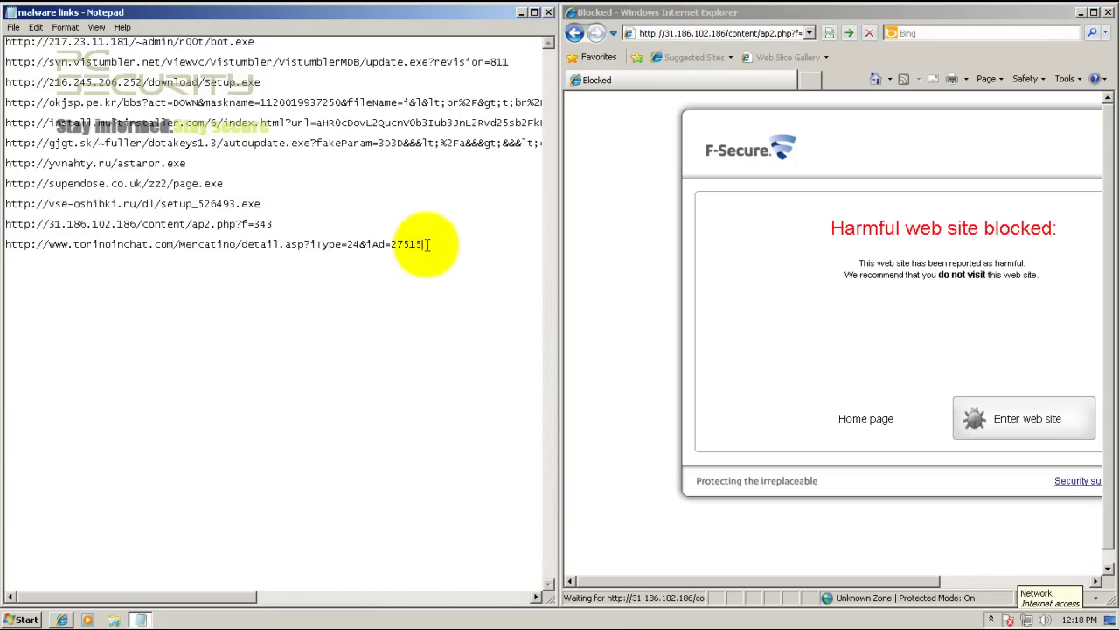
pyautogui.moveTo(423, 244); pyautogui.dragTo(6, 245)
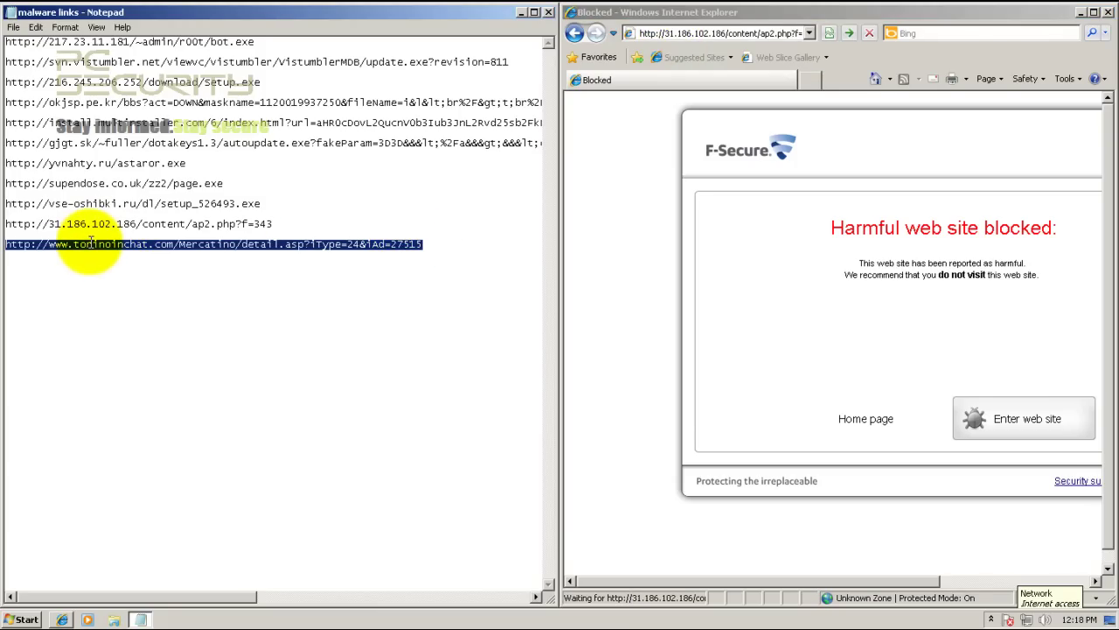
pyautogui.click(564, 55)
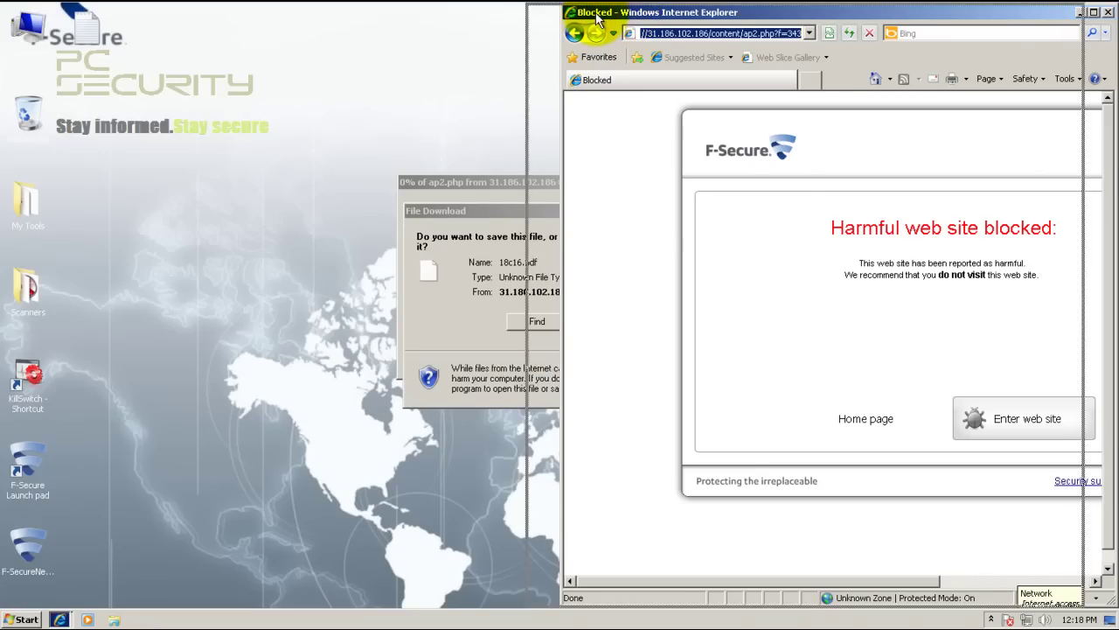
# - Choose Save for the file offered by the ap2.php link
pyautogui.moveTo(574, 19); pyautogui.dragTo(539, 19)
pyautogui.click(458, 210)
pyautogui.click(595, 321)
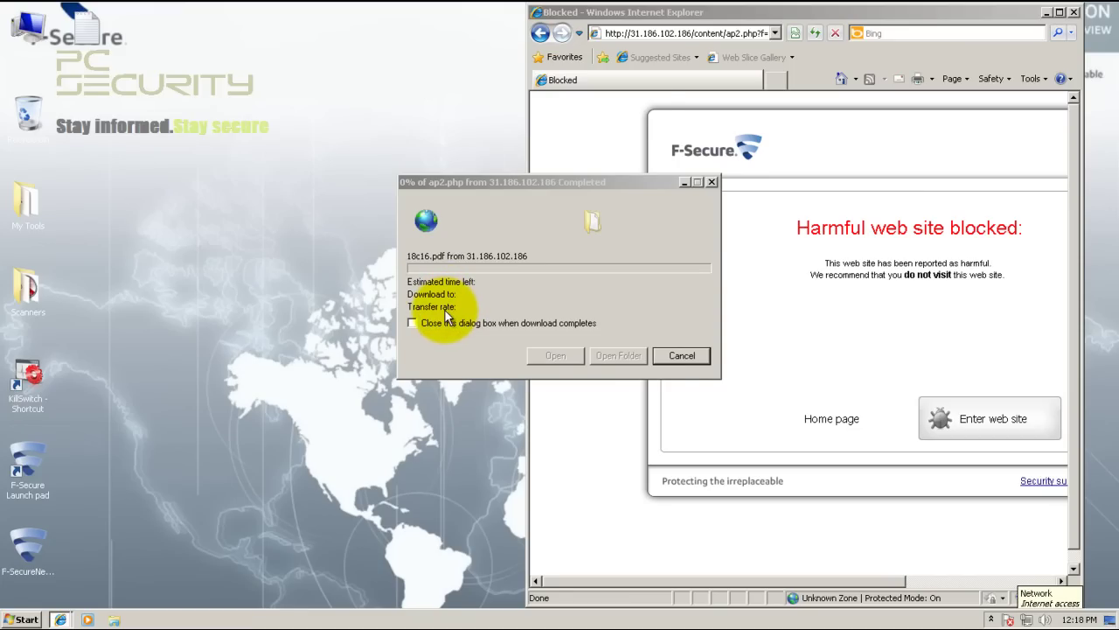
# - Replace the IE address with the torinoinchat.com link and load it
pyautogui.click(662, 37)
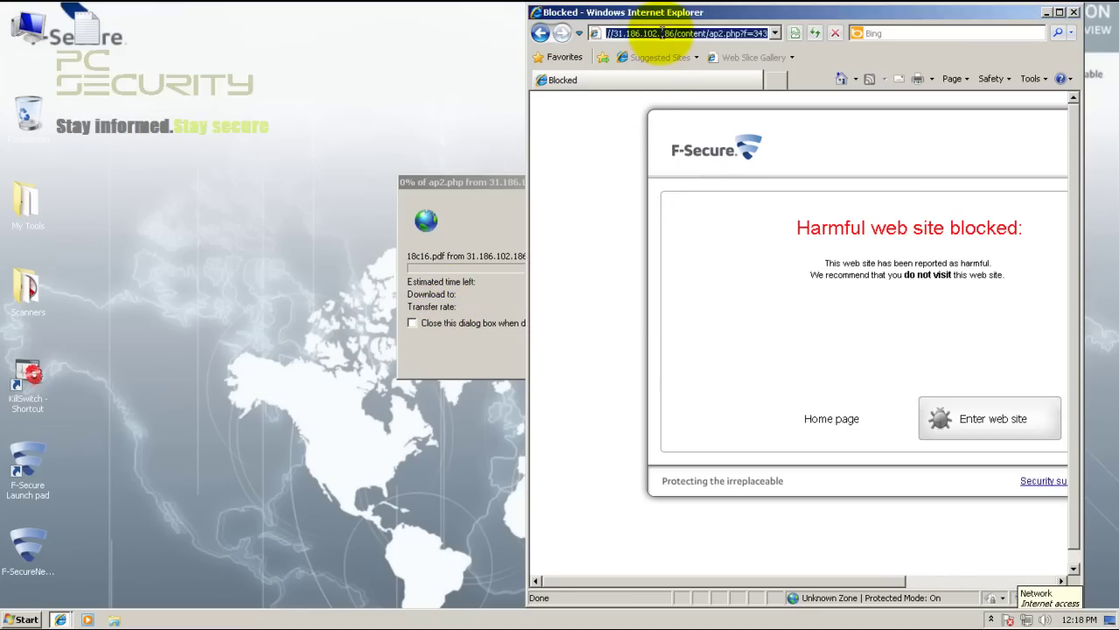
pyautogui.click(662, 33)
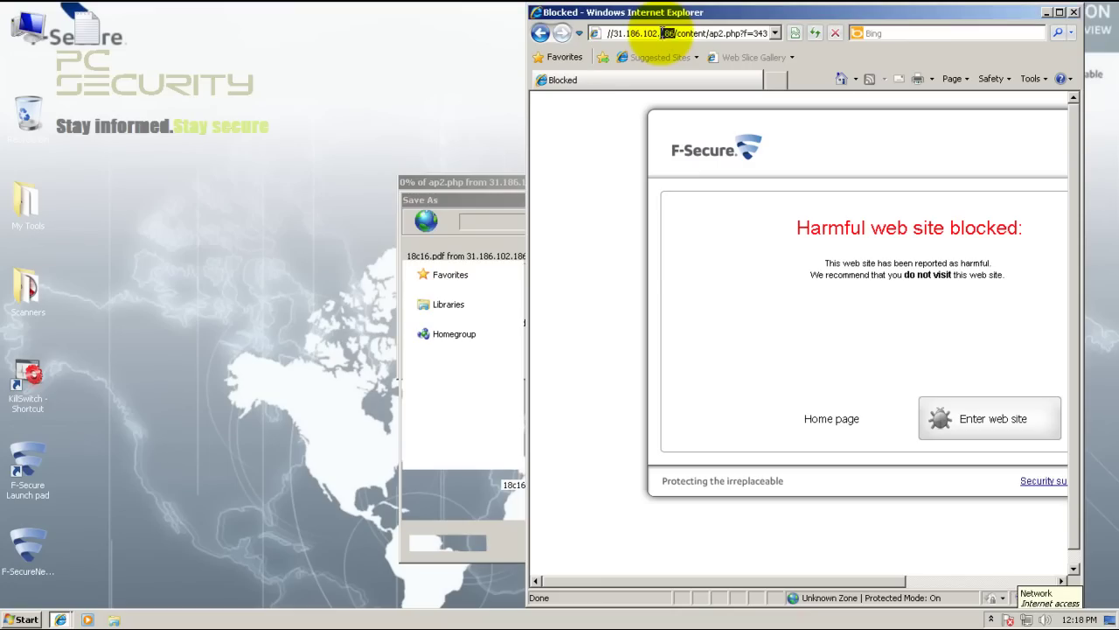
pyautogui.hotkey('ctrl', 'a')
pyautogui.hotkey('ctrl', 'v')
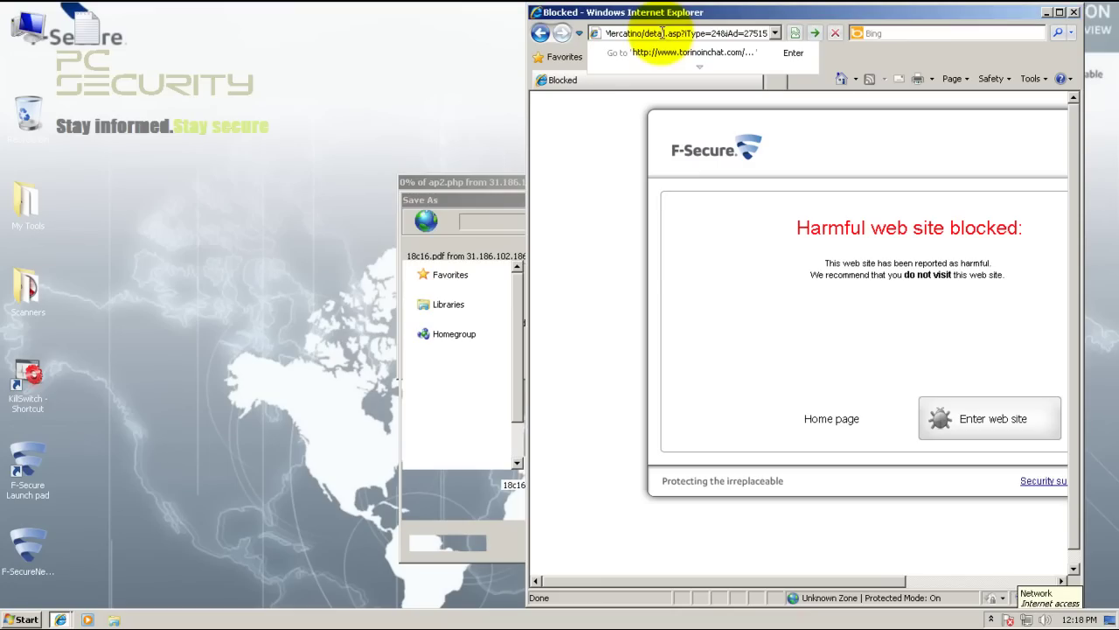
pyautogui.press('Return')
# - Save the download to the Desktop under the name 18c16.exe
pyautogui.click(475, 214)
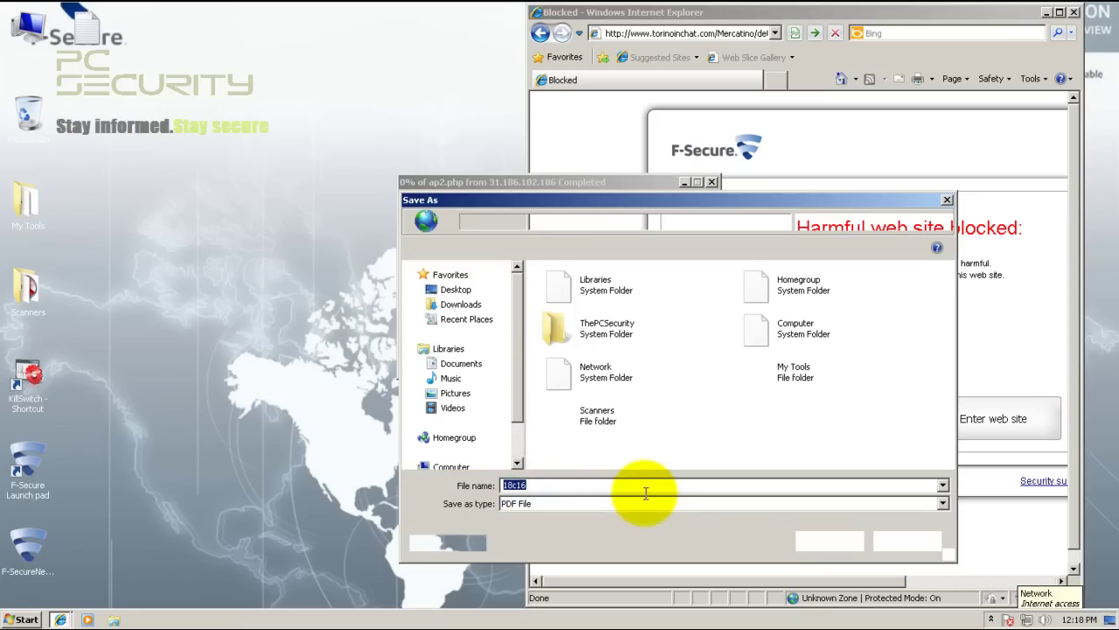
pyautogui.click(530, 485)
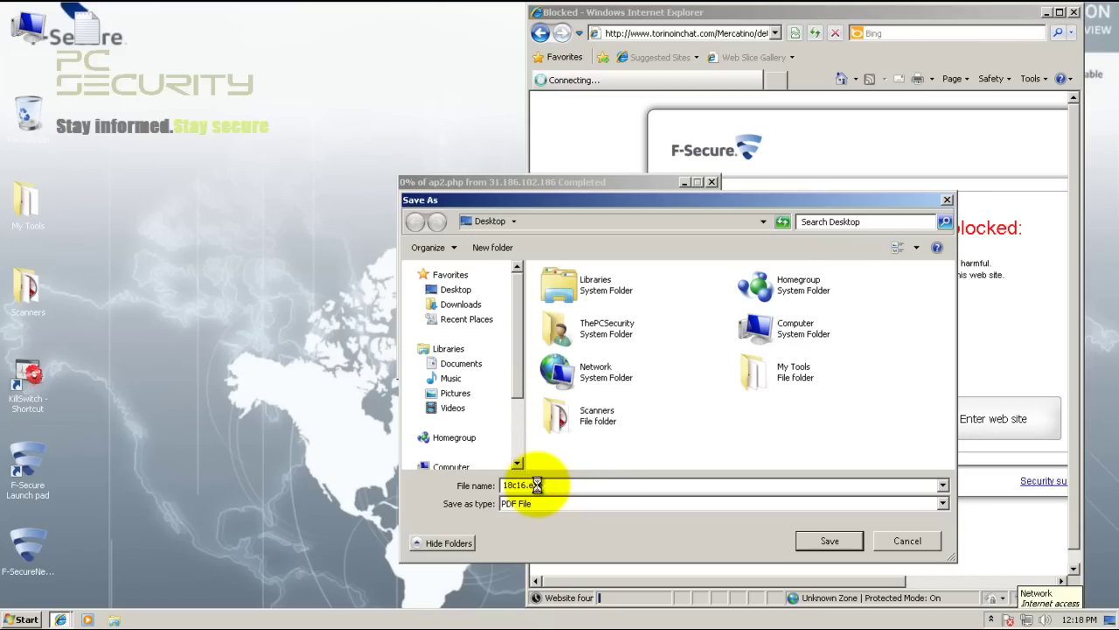
pyautogui.press('Return')
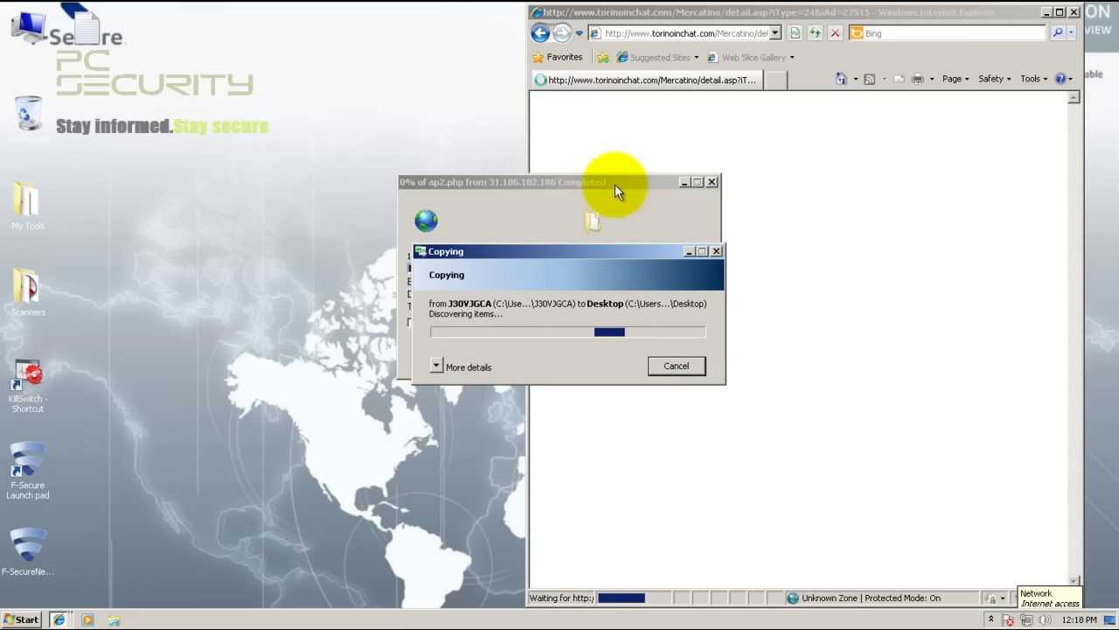
# - Move the progress windows aside and check F-Secure's tray menu
pyautogui.moveTo(615, 183); pyautogui.dragTo(315, 160)
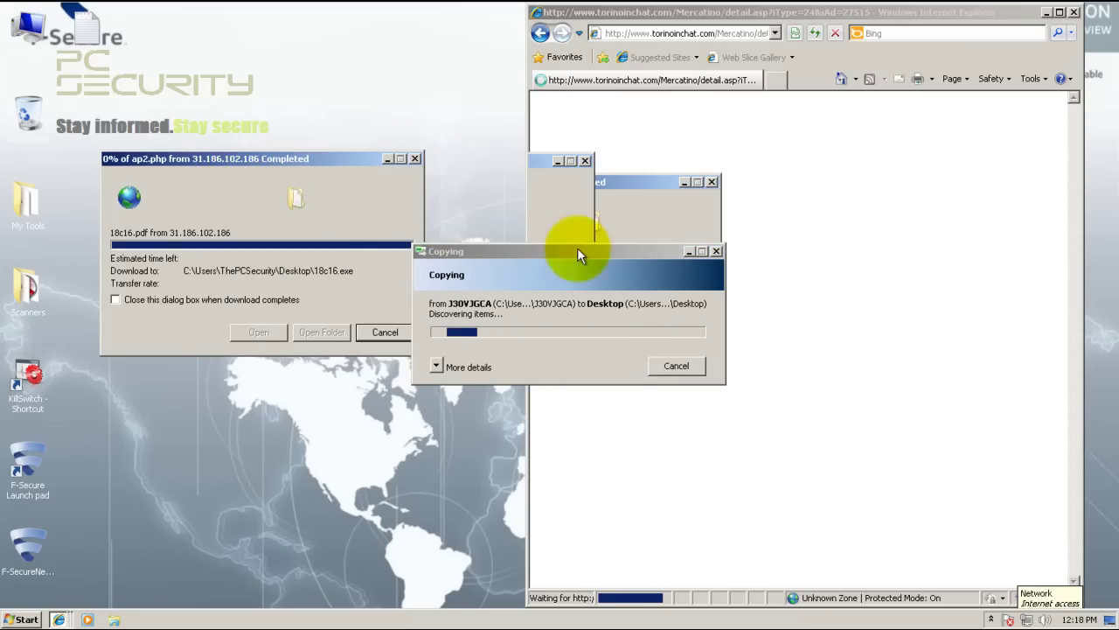
pyautogui.moveTo(574, 254); pyautogui.dragTo(298, 198)
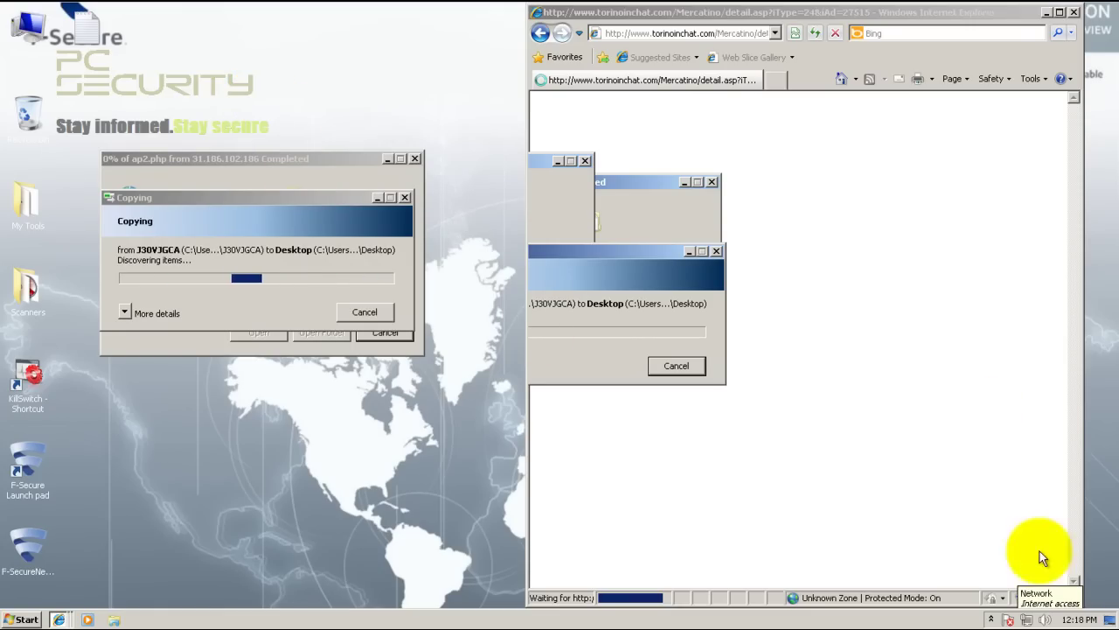
pyautogui.click(990, 619)
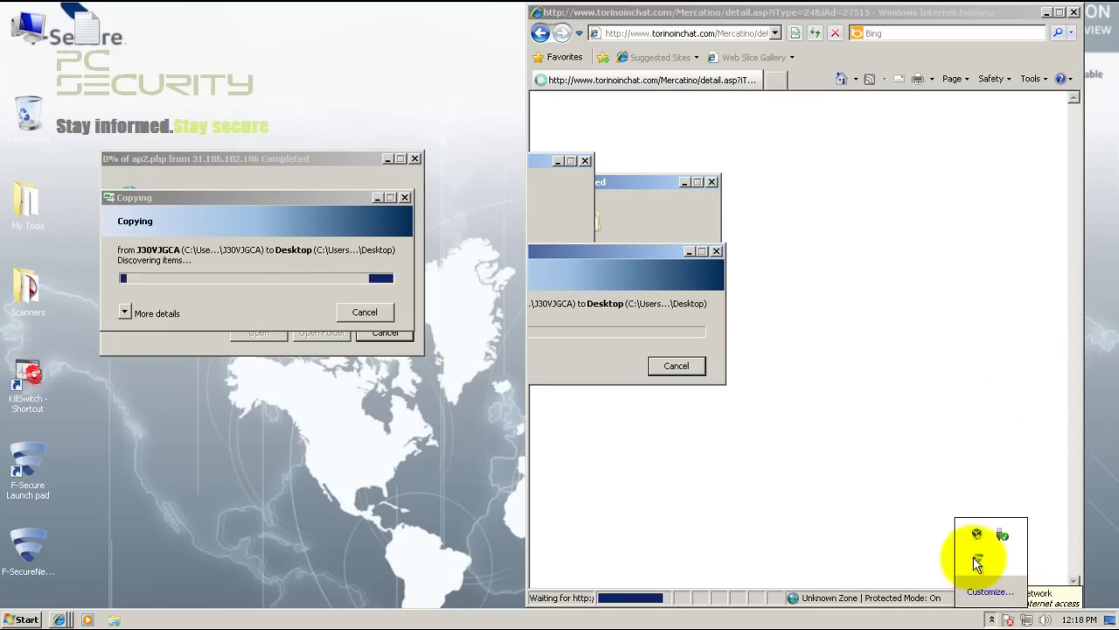
pyautogui.rightClick(979, 561)
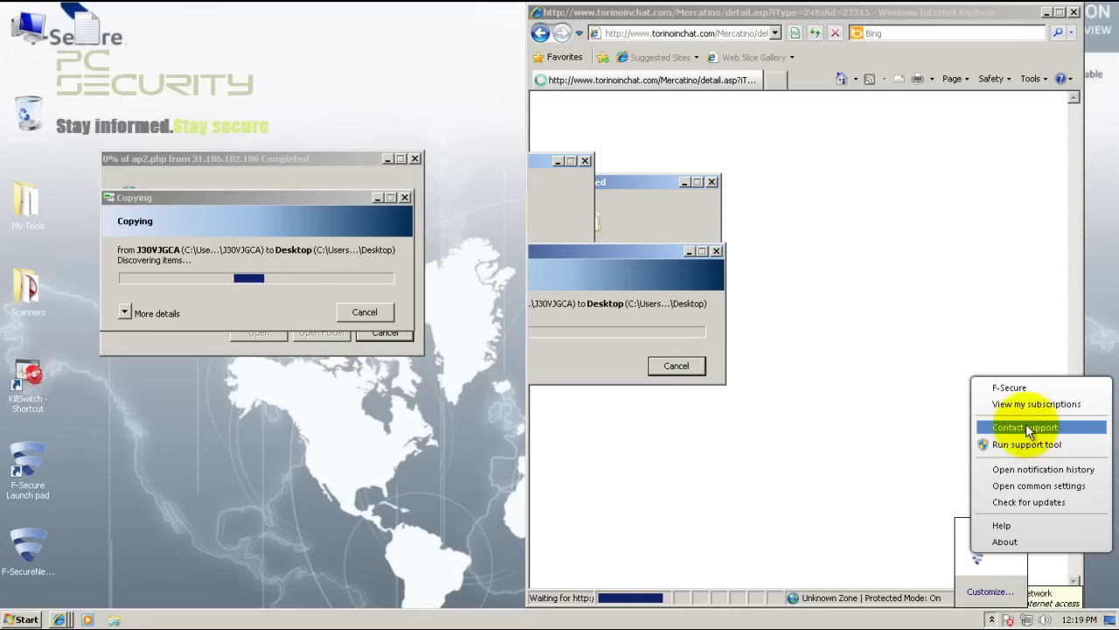
pyautogui.click(387, 455)
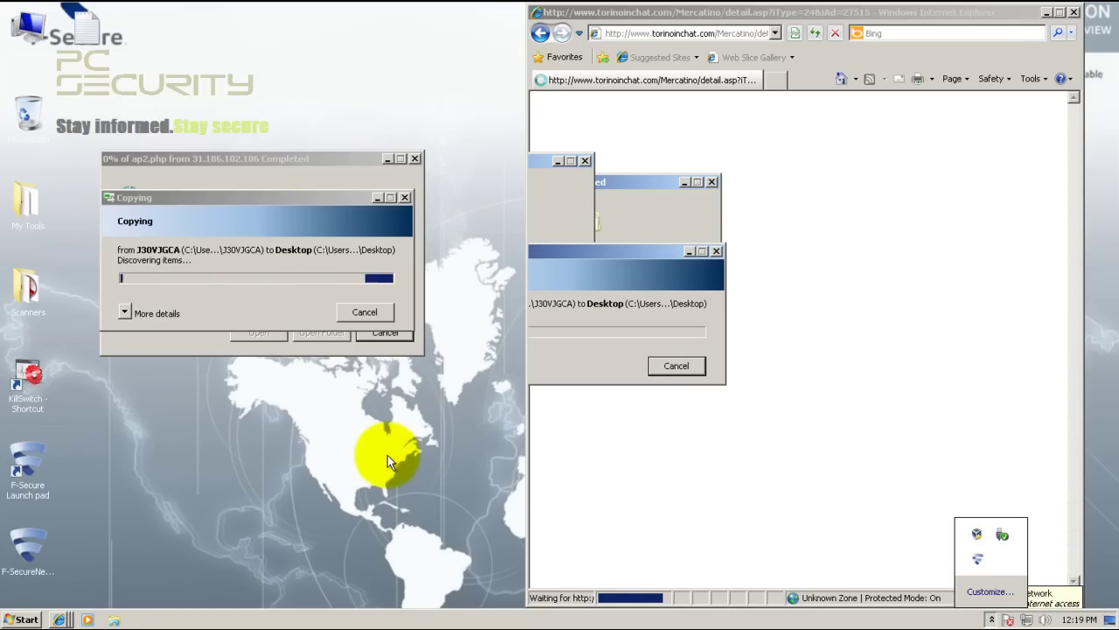
pyautogui.click(992, 618)
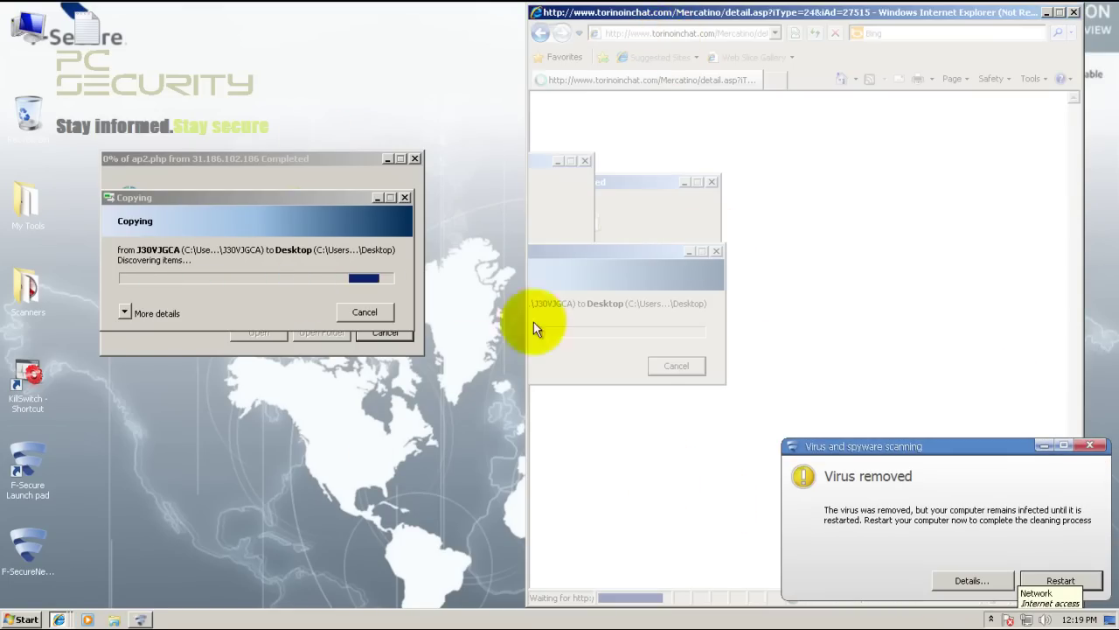
# - Dismiss the Virus removed notice, cancel the blocked 18c16.exe copy and confirm cancelling the download
pyautogui.click(1090, 446)
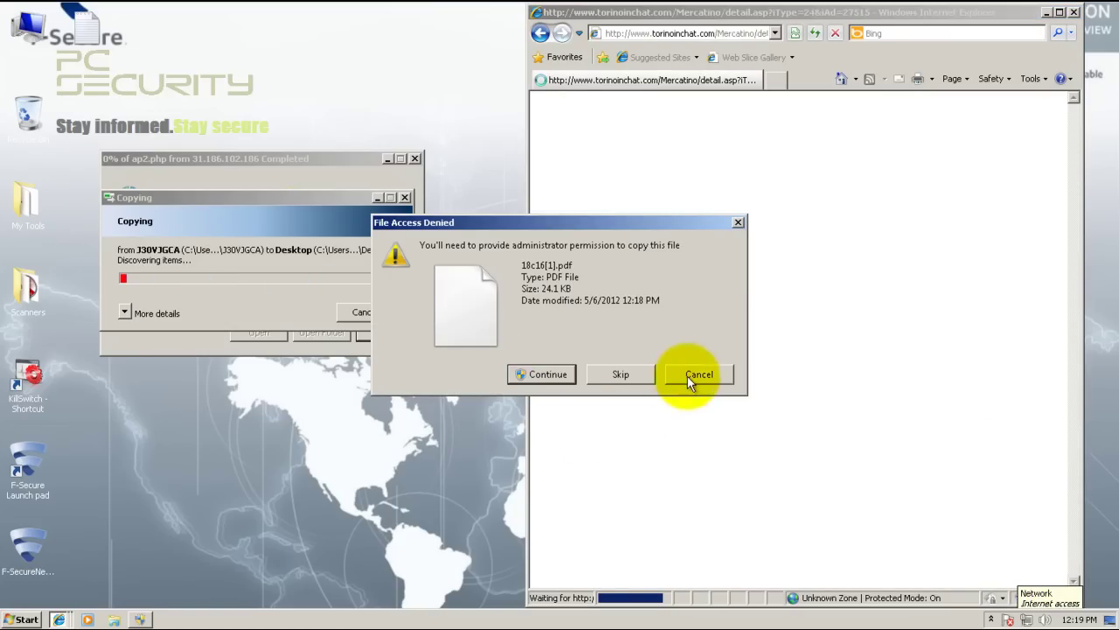
pyautogui.click(689, 374)
pyautogui.click(607, 315)
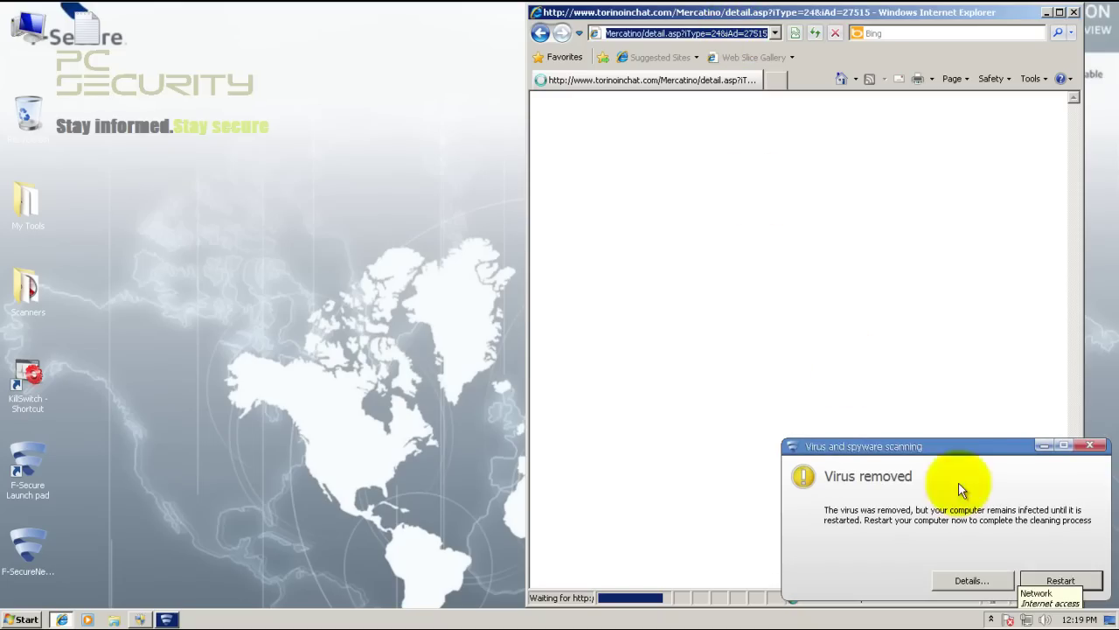
# - Close the Virus removed notice, approve the UAC prompt, maximize IE and dismiss the Flash Player installer popup
pyautogui.click(1087, 448)
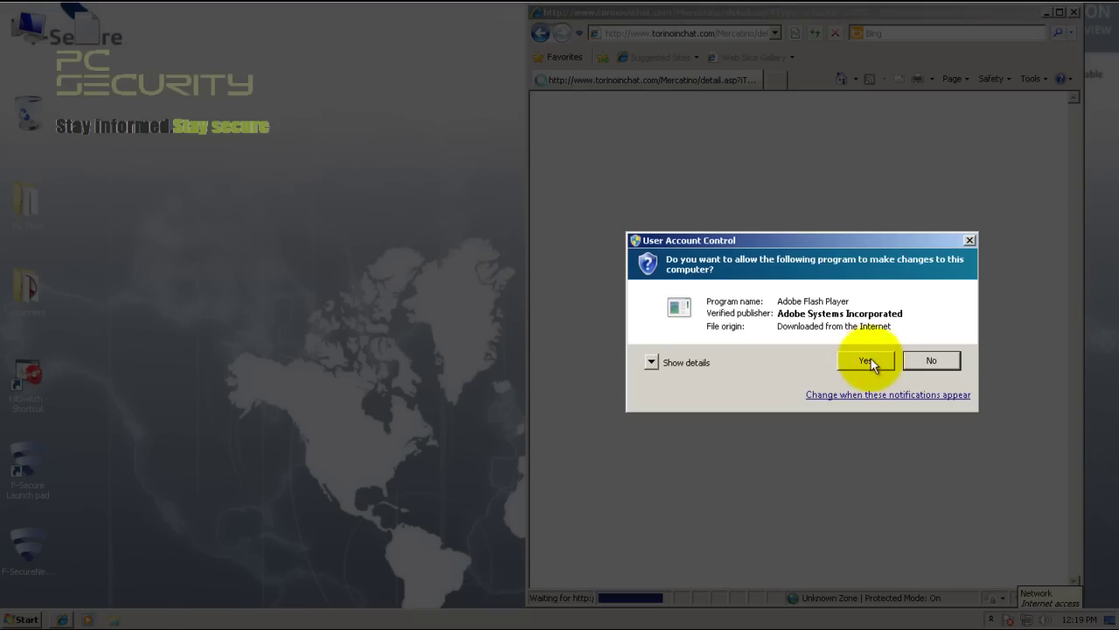
pyautogui.click(869, 360)
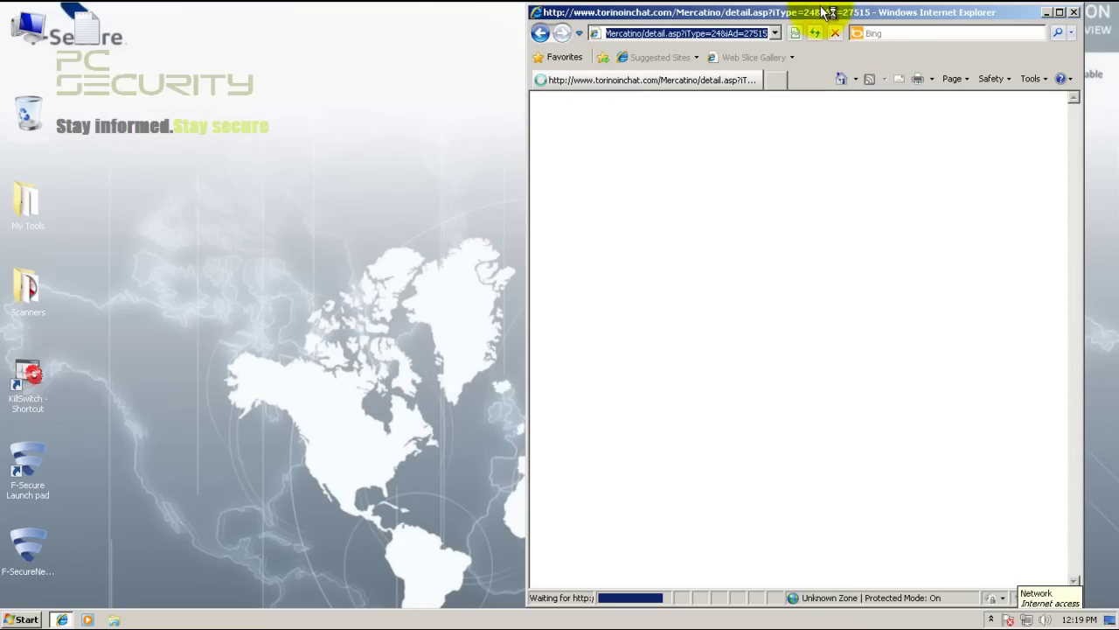
pyautogui.moveTo(802, 16); pyautogui.dragTo(398, 19)
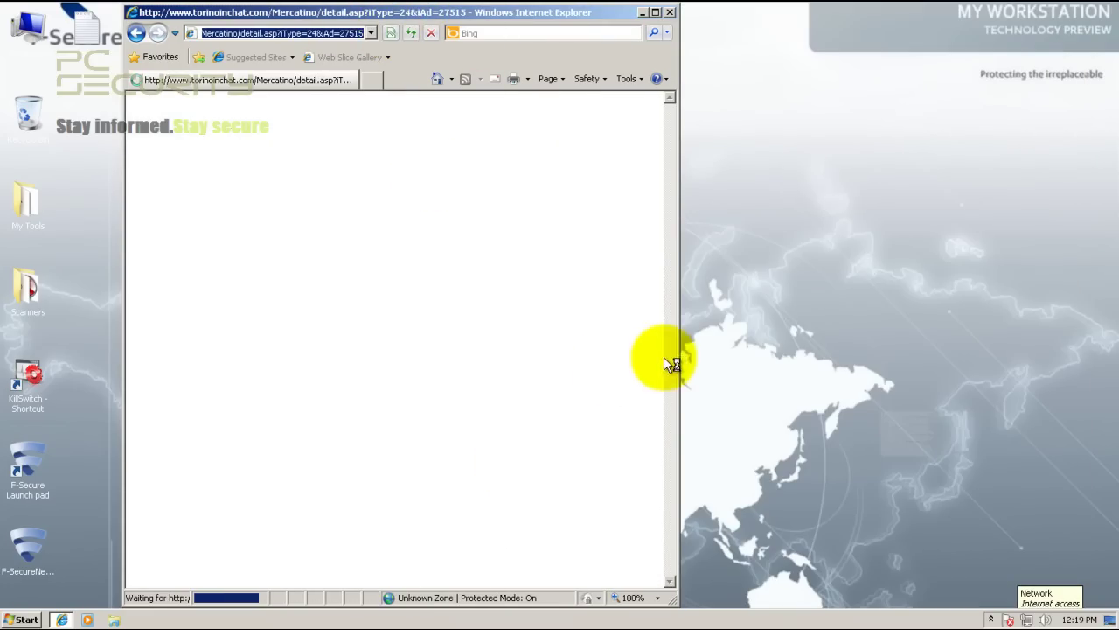
pyautogui.click(655, 13)
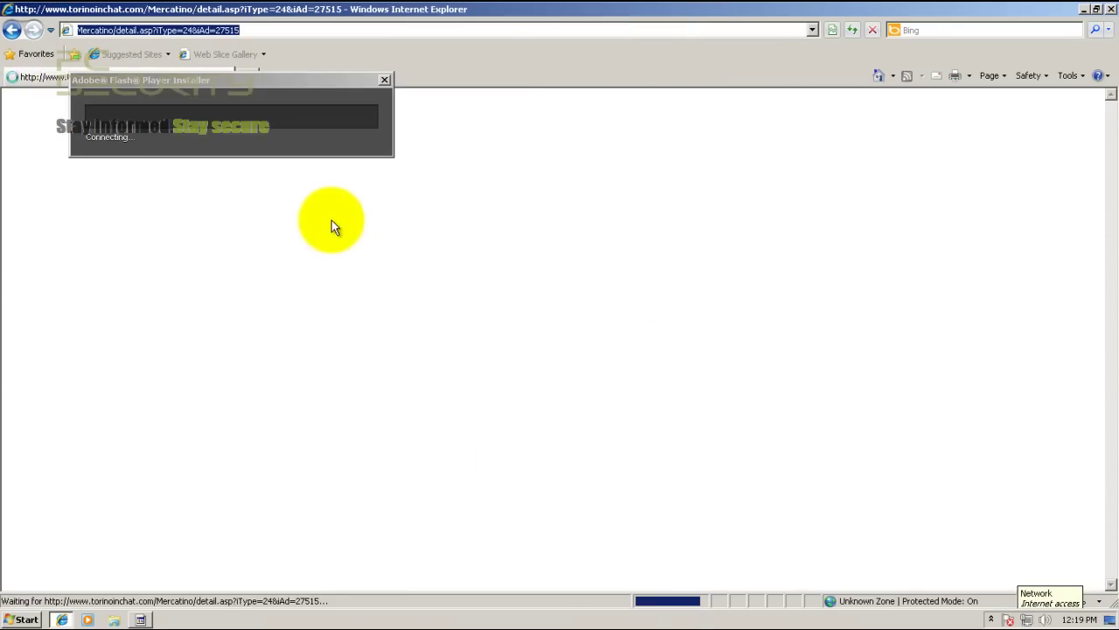
pyautogui.click(383, 81)
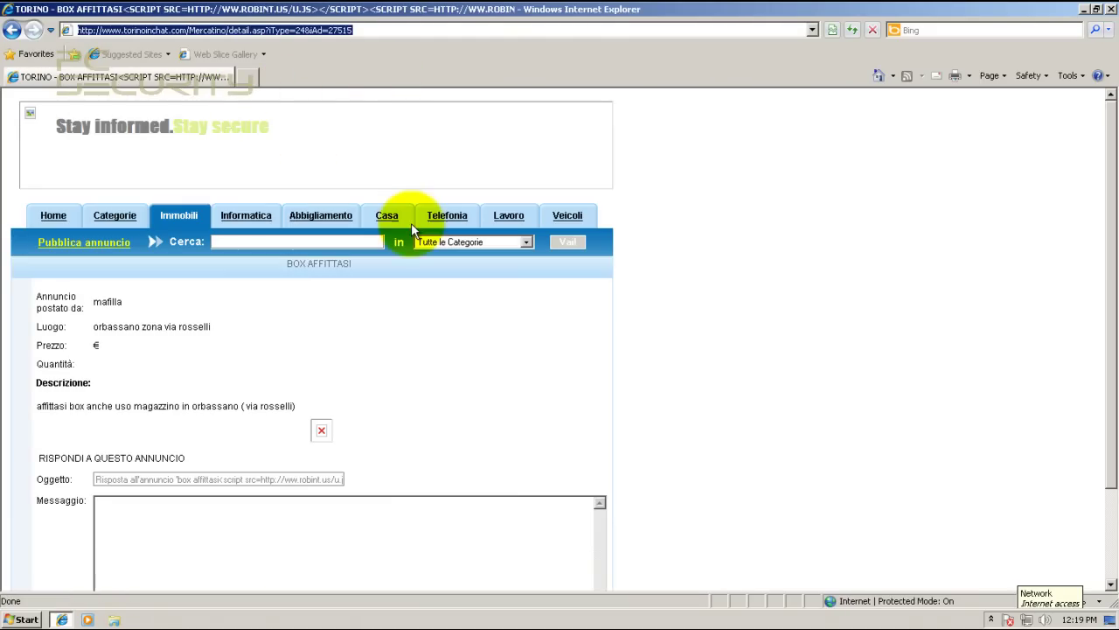
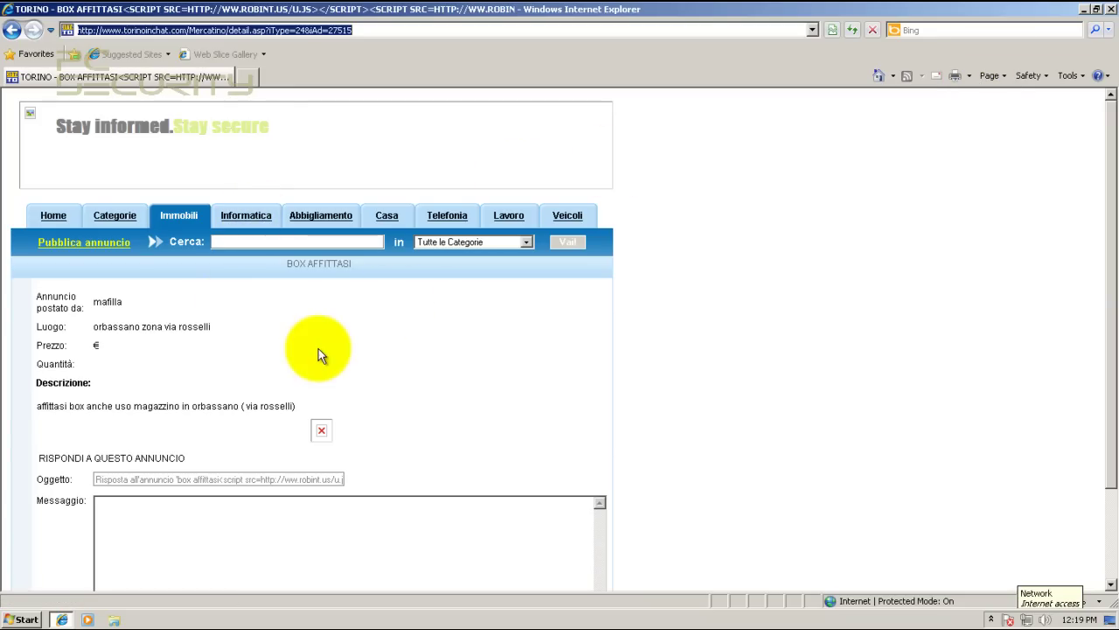
# - Minimize Internet Explorer and refresh the desktop so its icons show
pyautogui.click(497, 361)
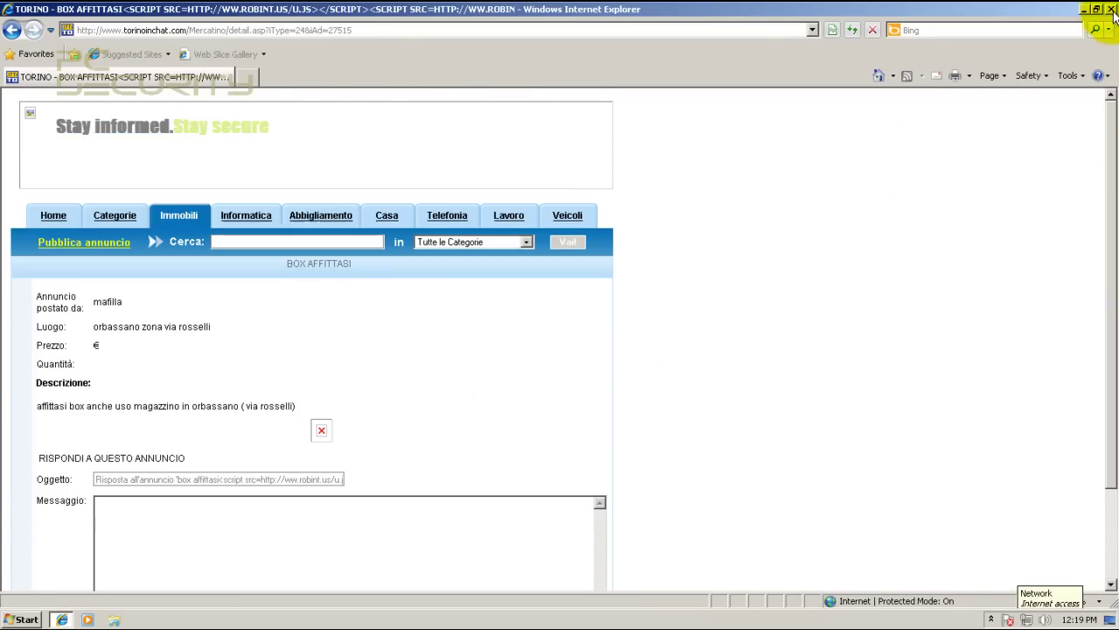
pyautogui.click(1084, 9)
pyautogui.rightClick(409, 246)
pyautogui.click(441, 275)
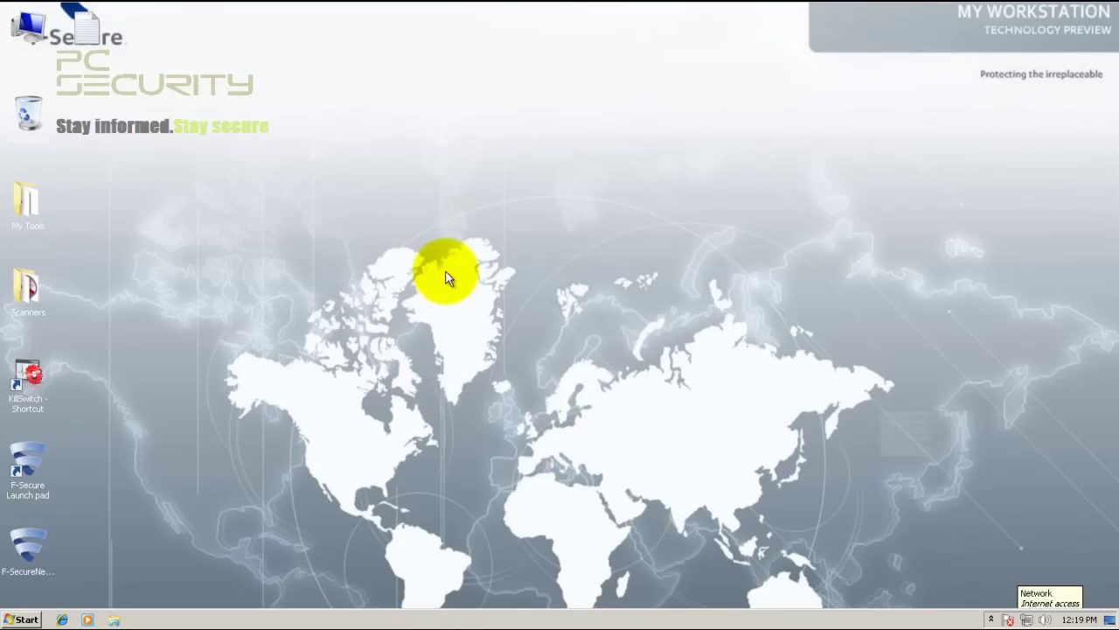
pyautogui.click(991, 619)
pyautogui.click(990, 620)
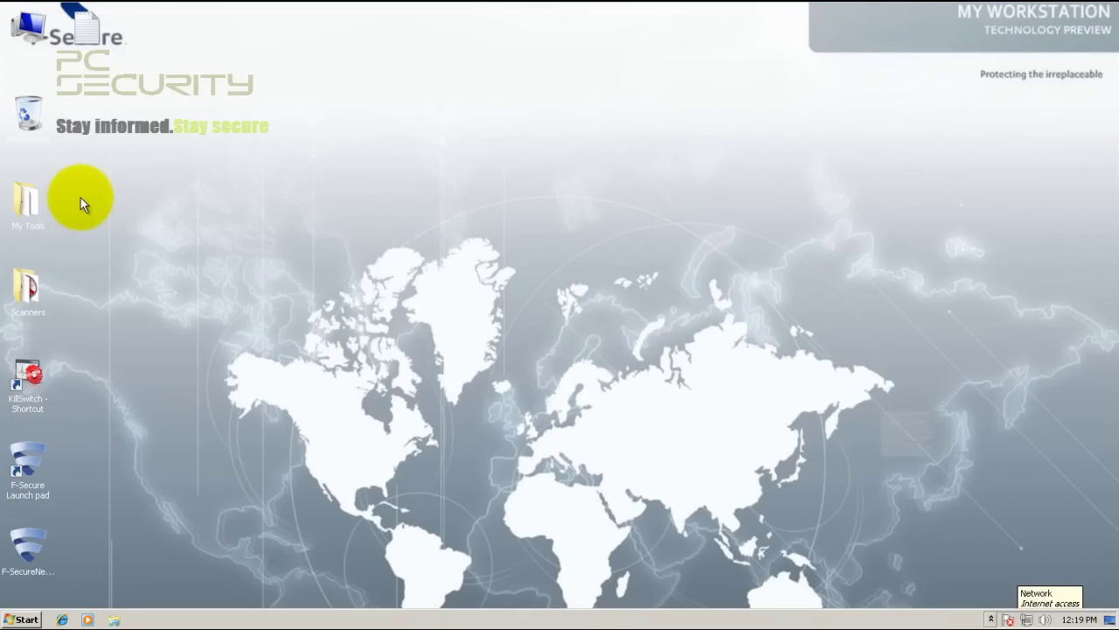
# - Open the Computer drive list and launch F-Secure Computer Security from the tray
pyautogui.doubleClick(35, 48)
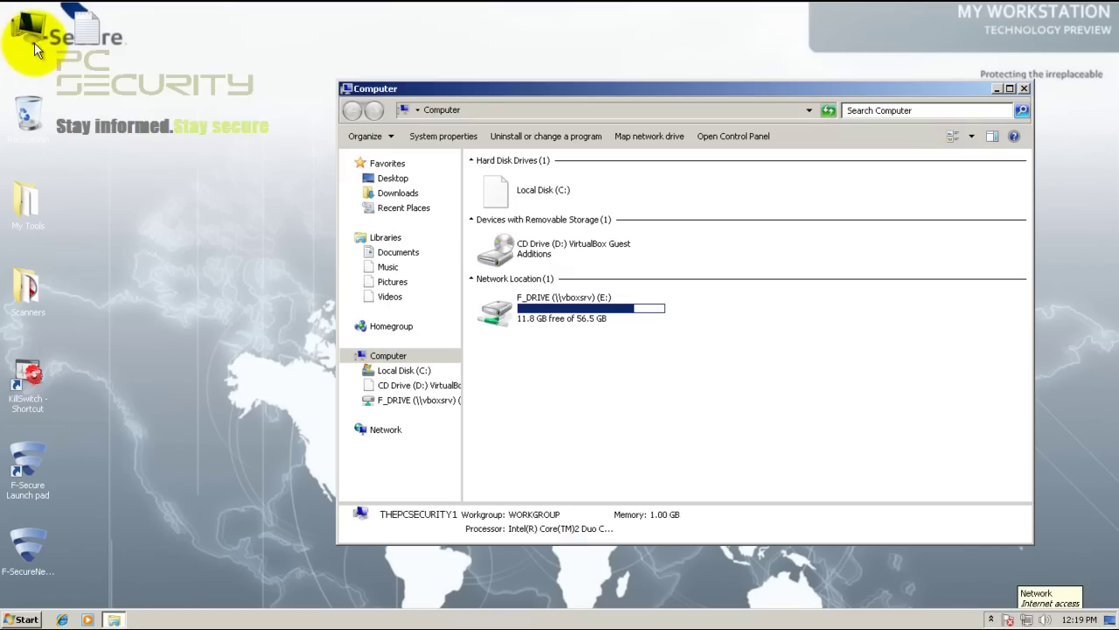
pyautogui.click(990, 619)
pyautogui.click(989, 562)
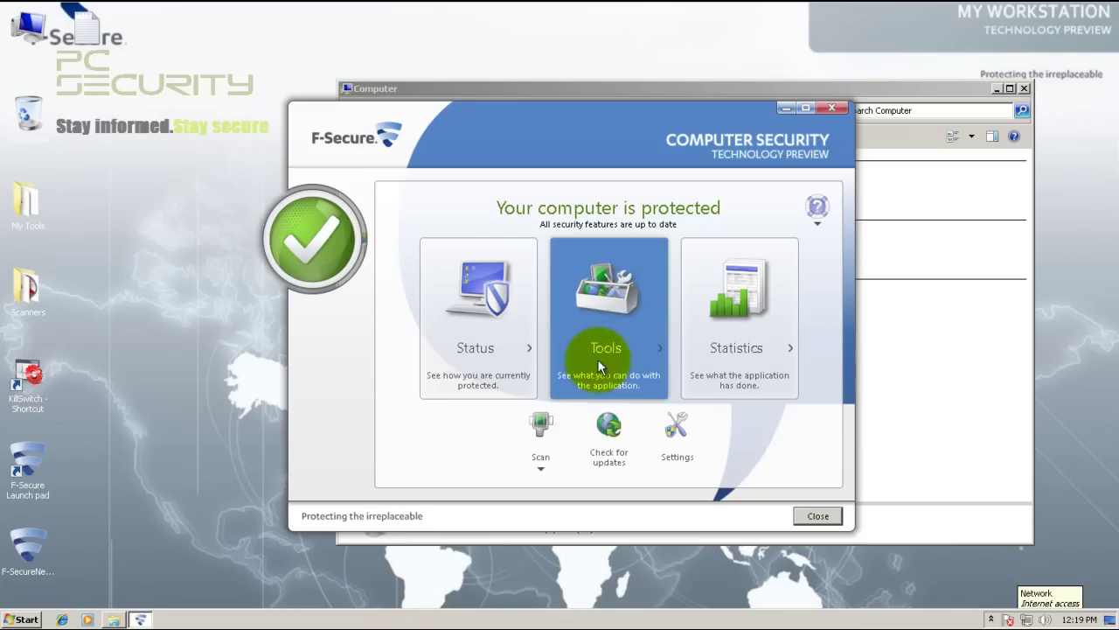
# - On the Status page, switch Virus and spyware scanning off with admin approval, then close F-Secure
pyautogui.click(462, 370)
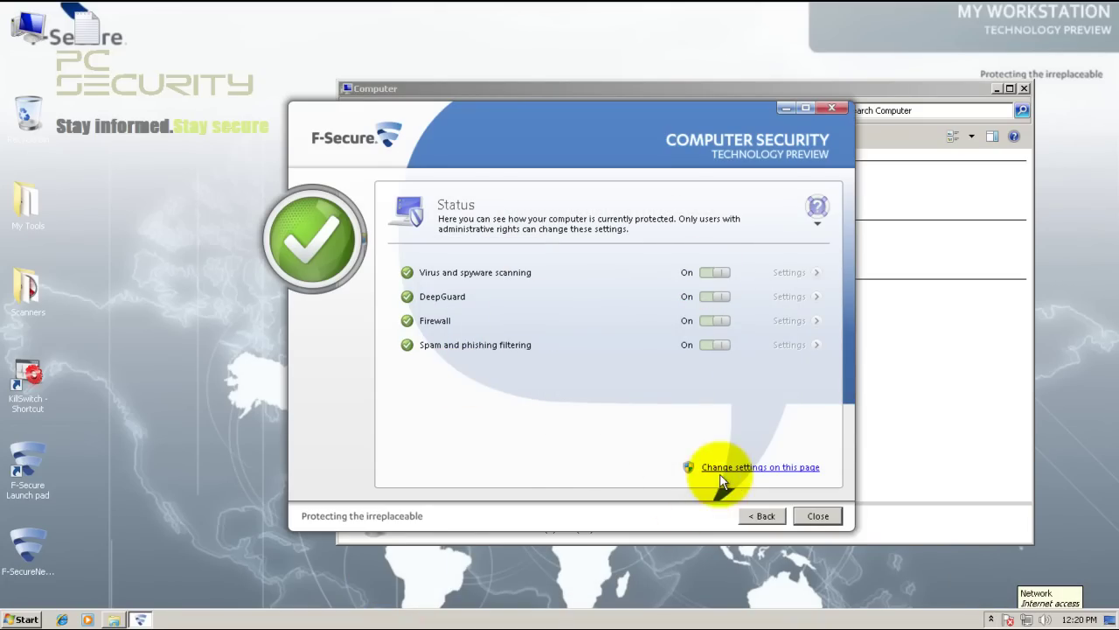
pyautogui.click(691, 467)
pyautogui.click(617, 339)
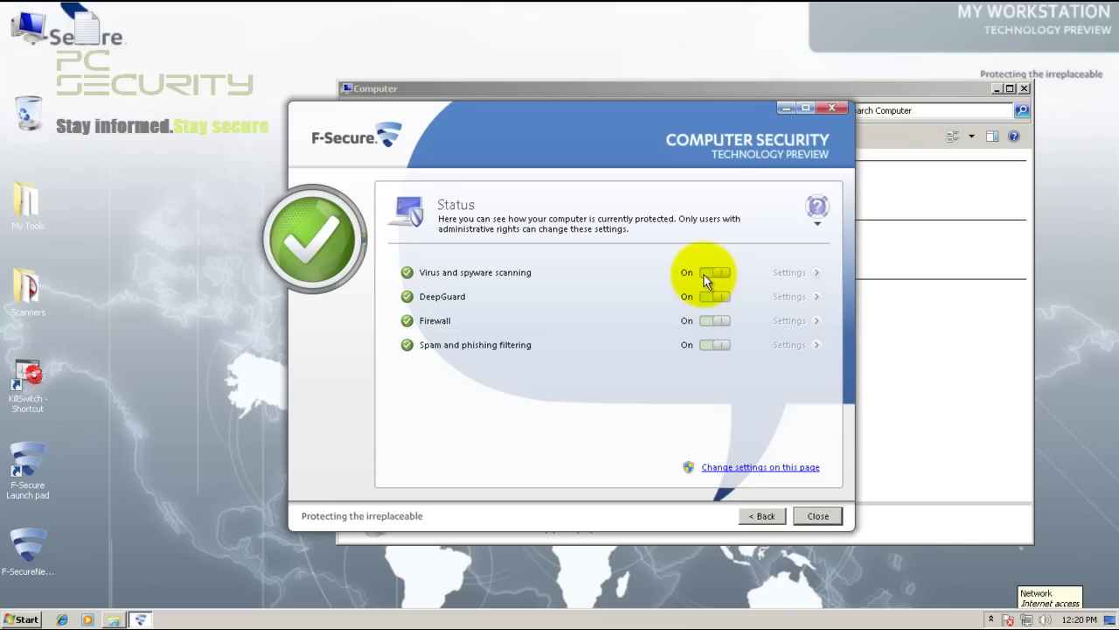
pyautogui.click(715, 272)
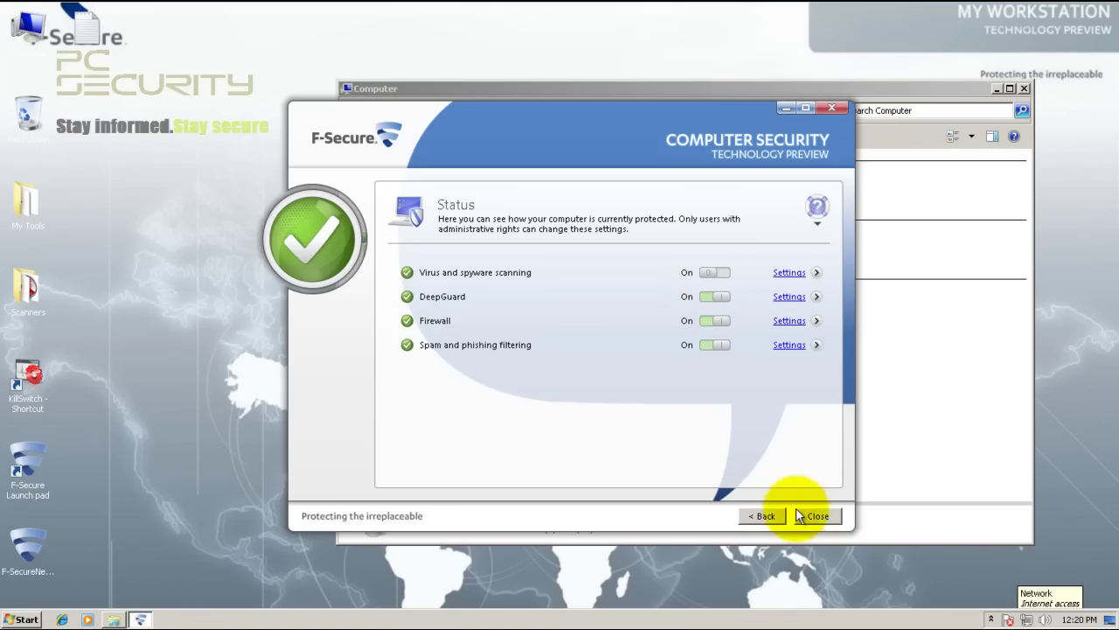
pyautogui.click(980, 578)
# - Copy the malware folder from the F_DRIVE network location onto the desktop
pyautogui.click(831, 108)
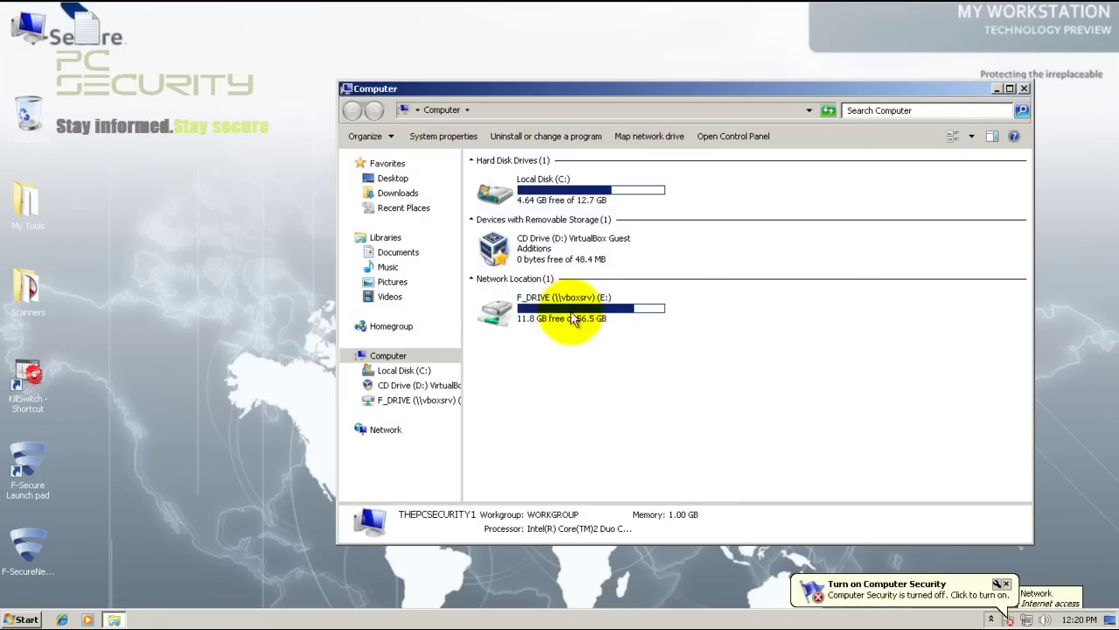
pyautogui.doubleClick(567, 312)
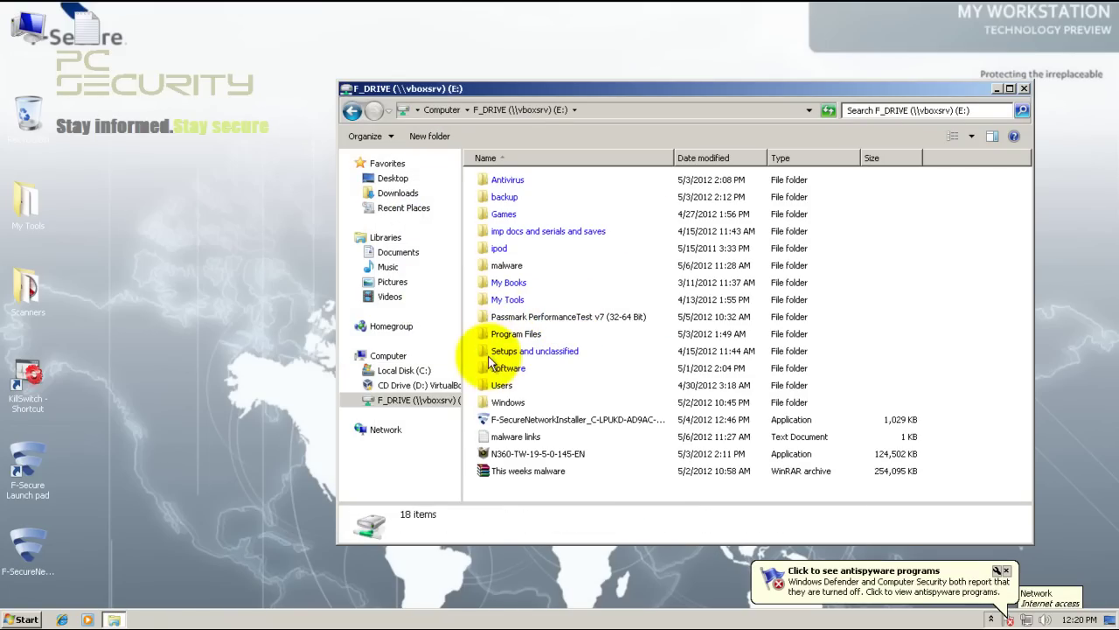
pyautogui.moveTo(500, 265); pyautogui.dragTo(88, 123)
pyautogui.click(1024, 89)
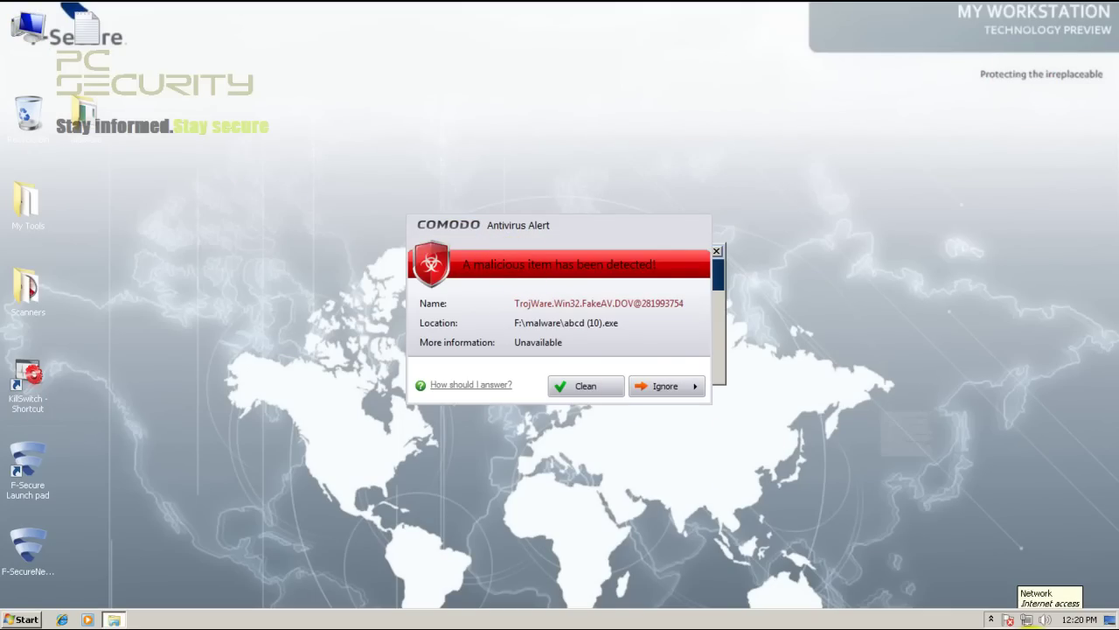
# - Set COMODO's Antivirus Security Level to Disabled and ignore its malware alert
pyautogui.rightClick(1008, 619)
pyautogui.moveTo(1041, 521)
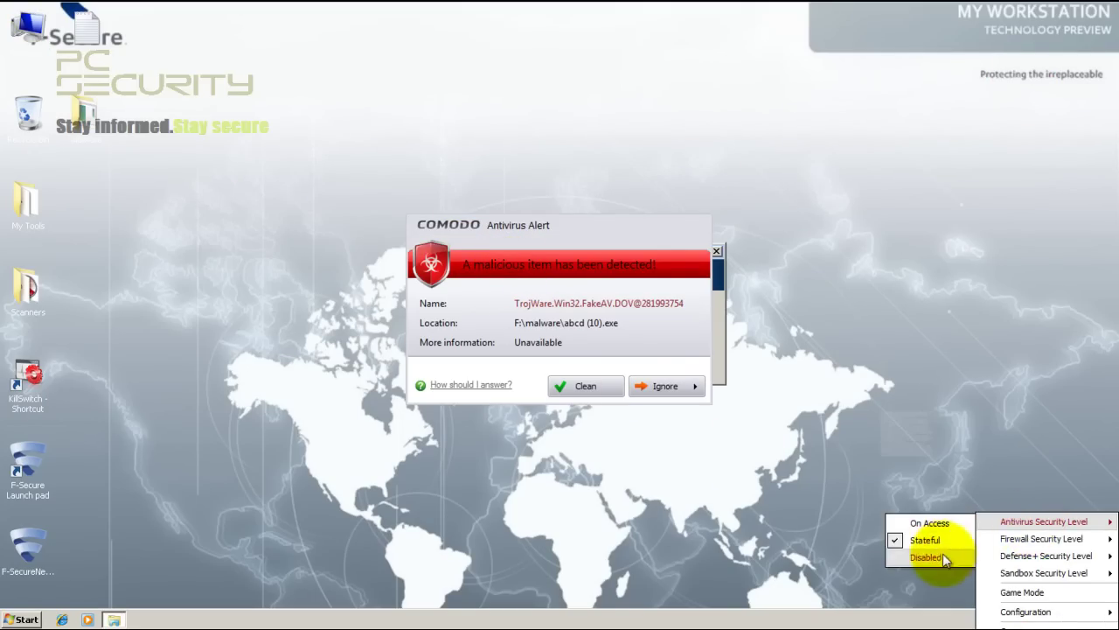
pyautogui.click(927, 557)
pyautogui.click(651, 385)
pyautogui.click(734, 385)
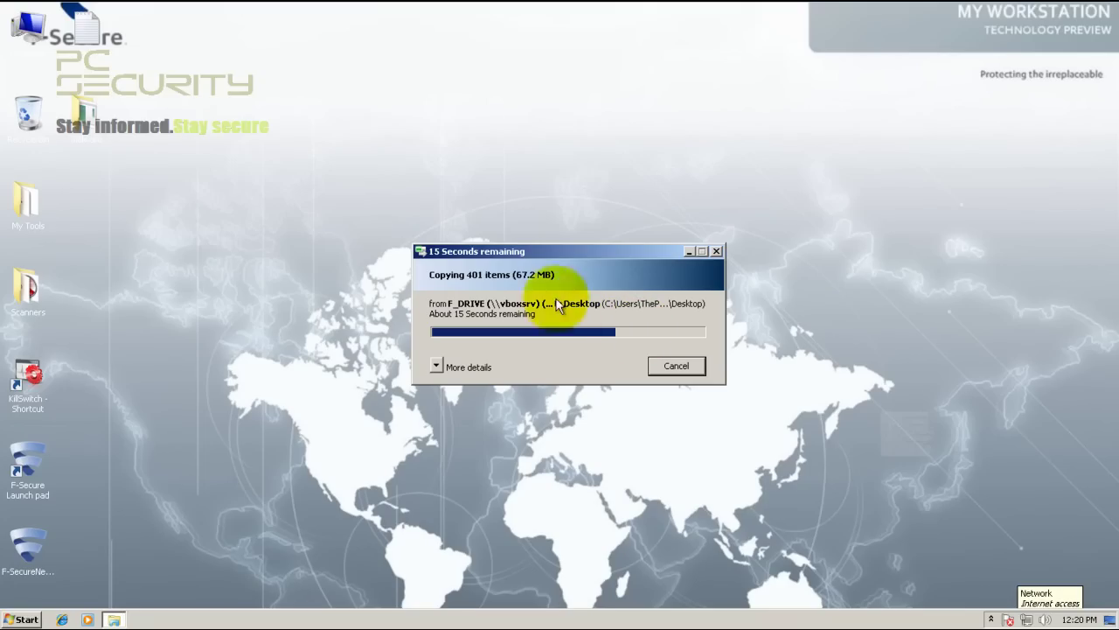
pyautogui.click(84, 124)
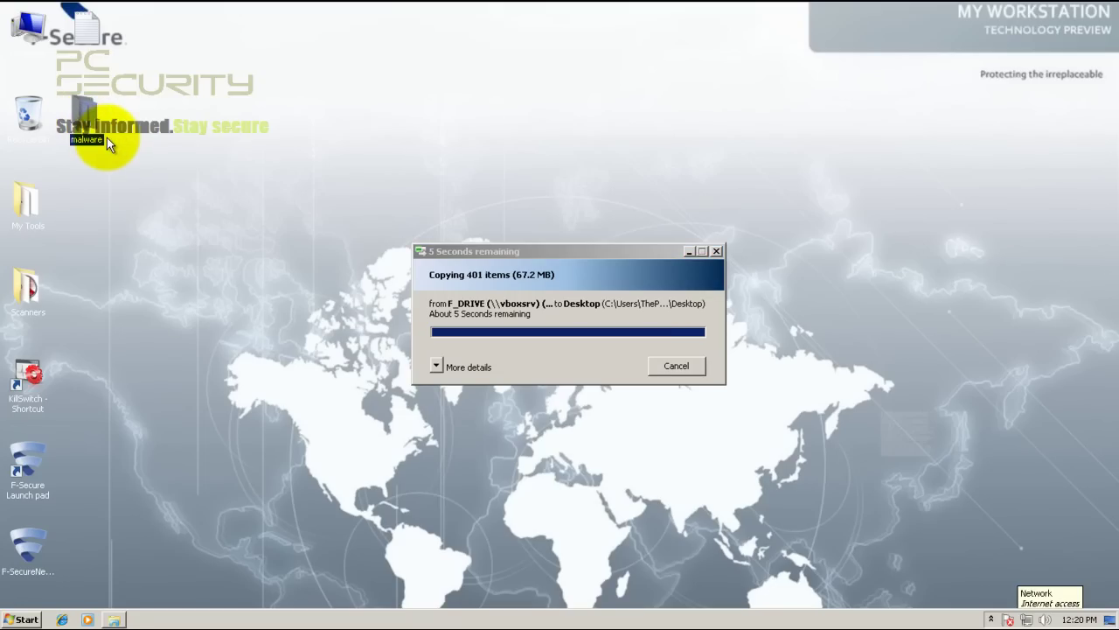
# - Check that the desktop malware folder holds 400 items, then scan it for viruses
pyautogui.doubleClick(91, 127)
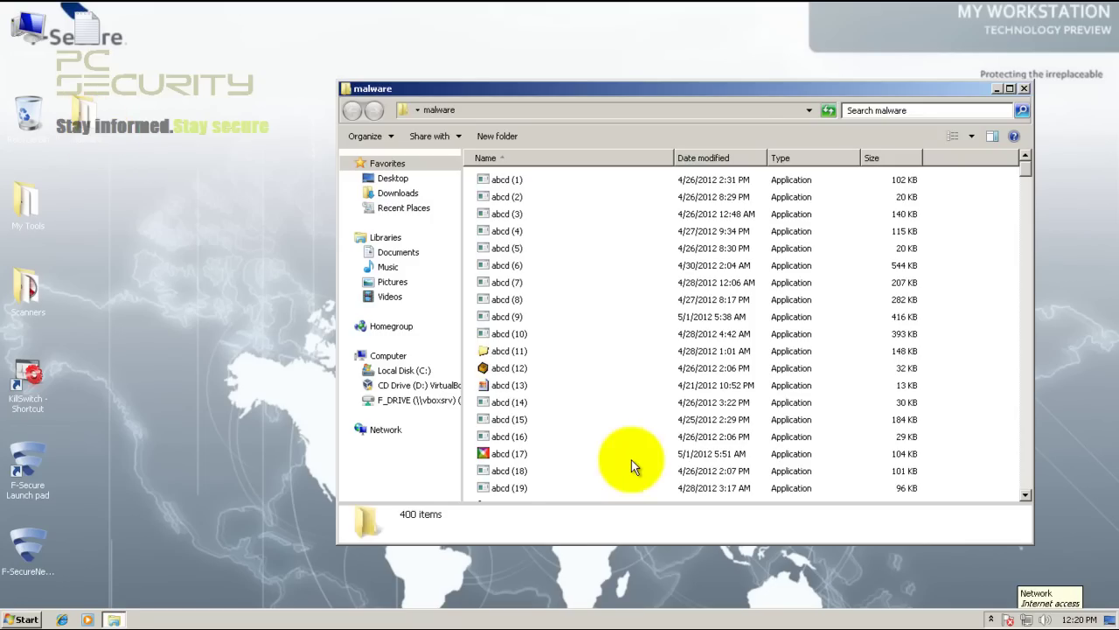
pyautogui.scroll(-6, 632, 457)
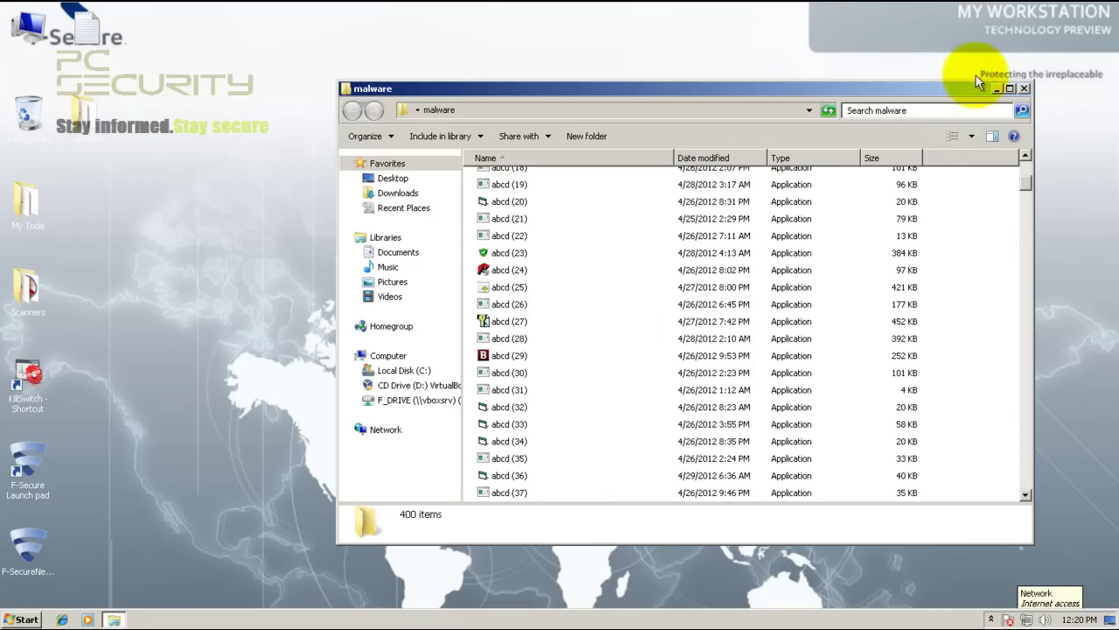
pyautogui.click(1025, 89)
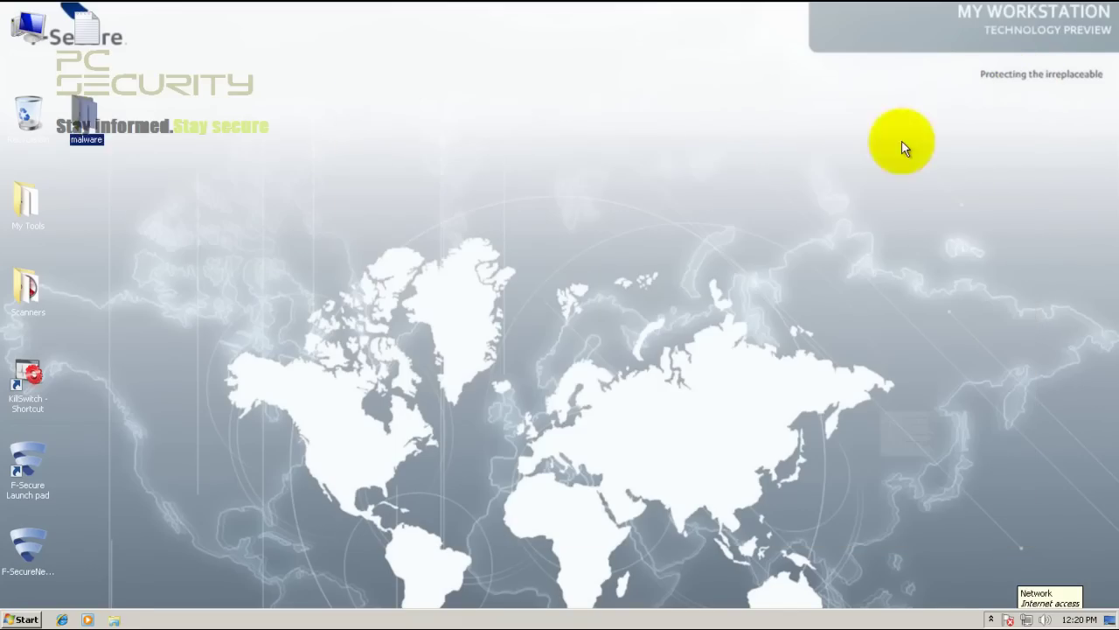
pyautogui.rightClick(87, 118)
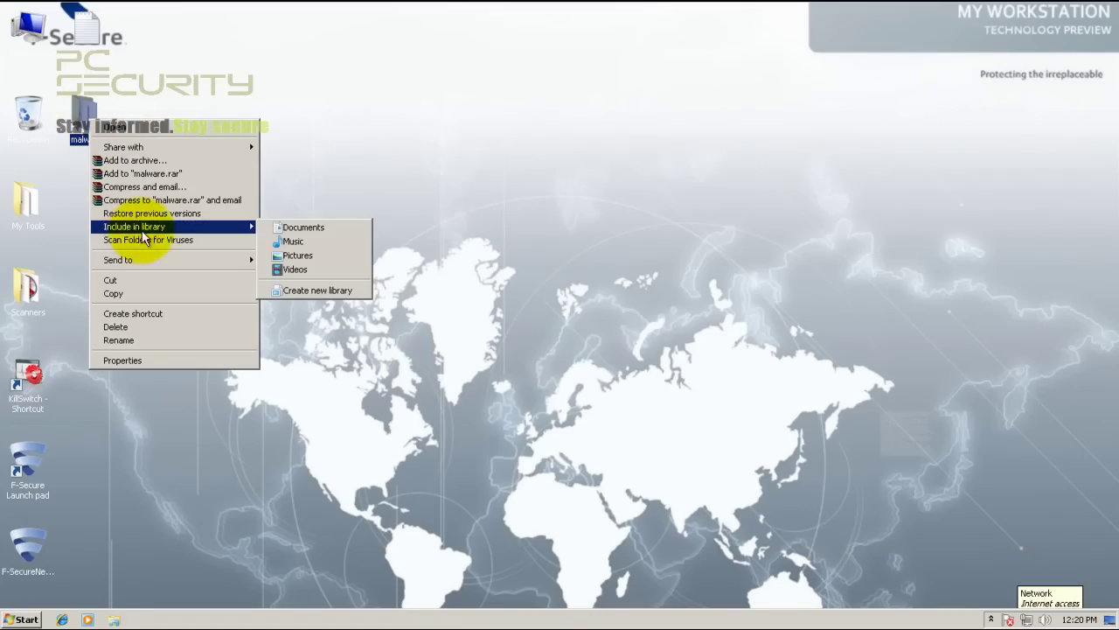
pyautogui.click(197, 241)
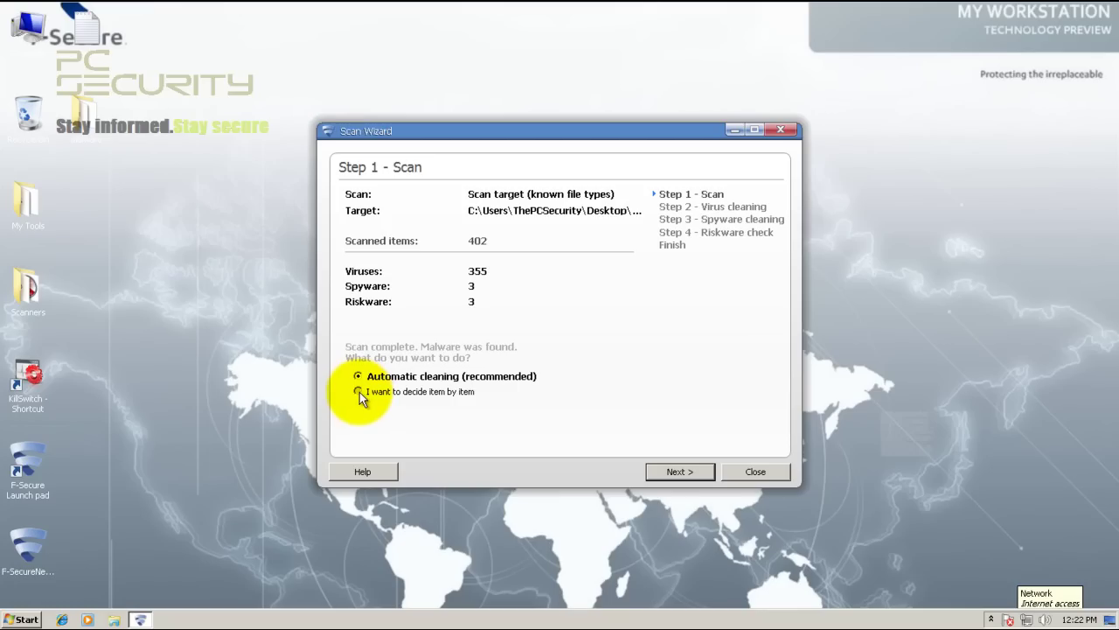
# - Move to the Virus cleaning step and sort the found items by action
pyautogui.click(681, 474)
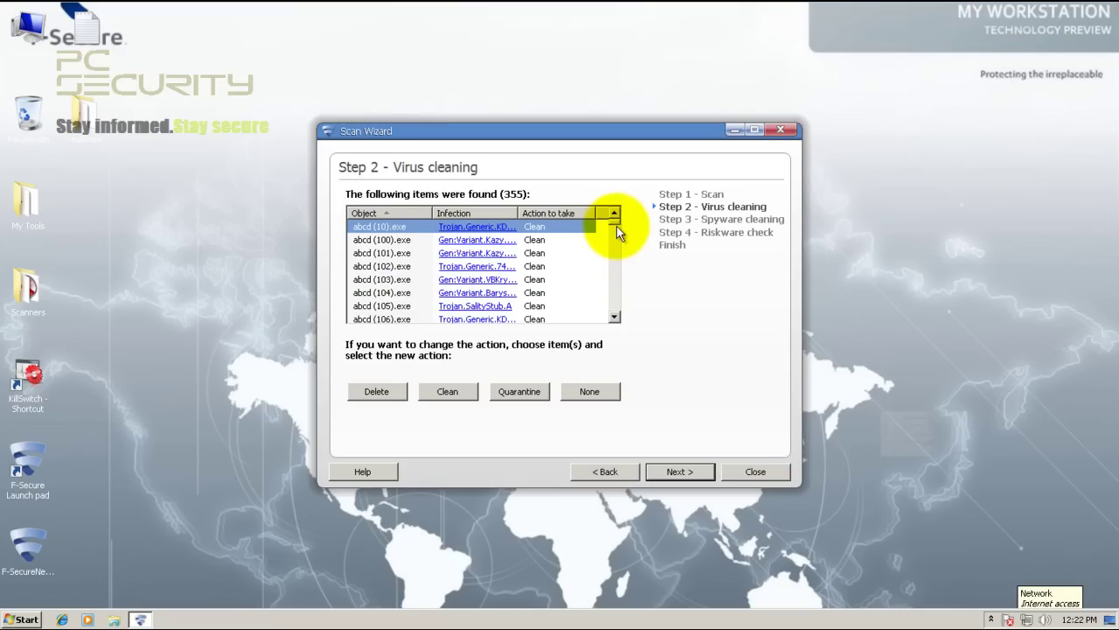
pyautogui.moveTo(616, 226); pyautogui.dragTo(610, 321)
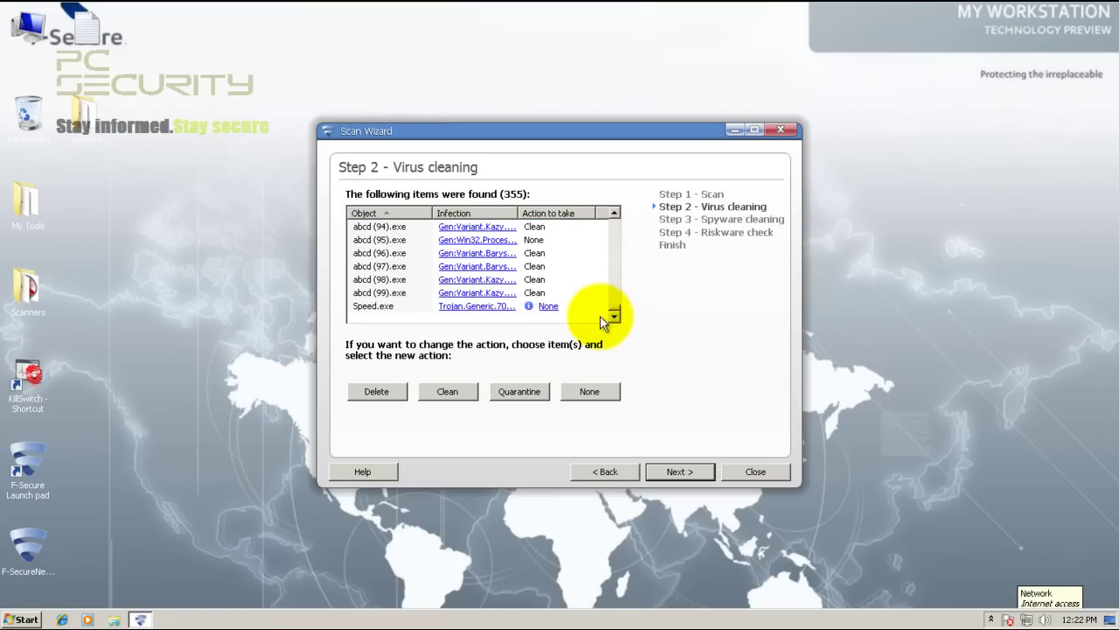
pyautogui.click(461, 311)
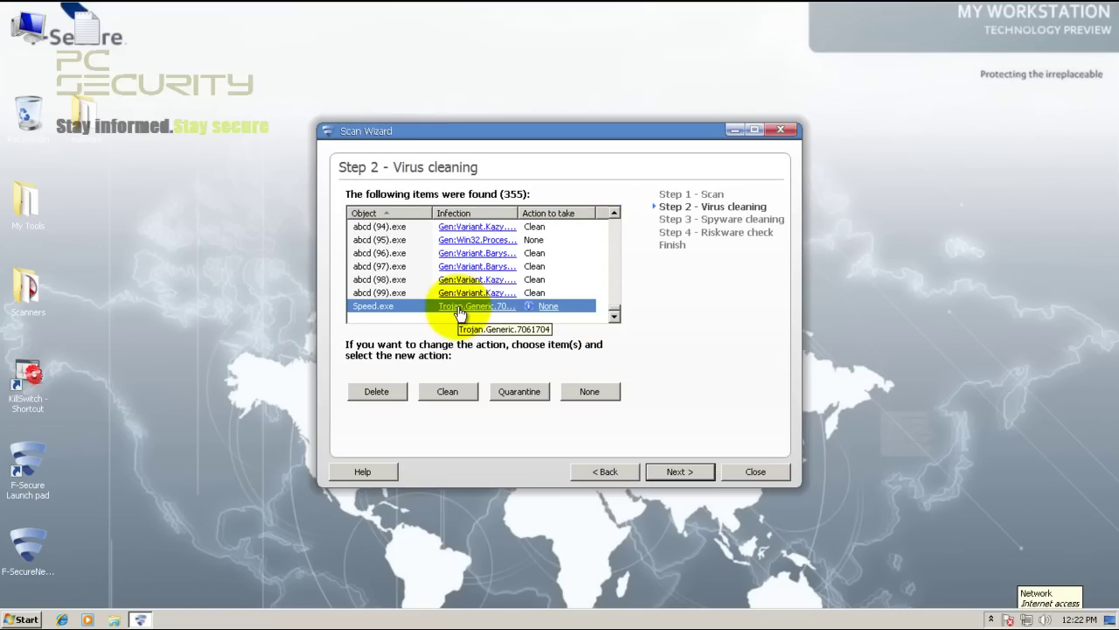
pyautogui.click(549, 210)
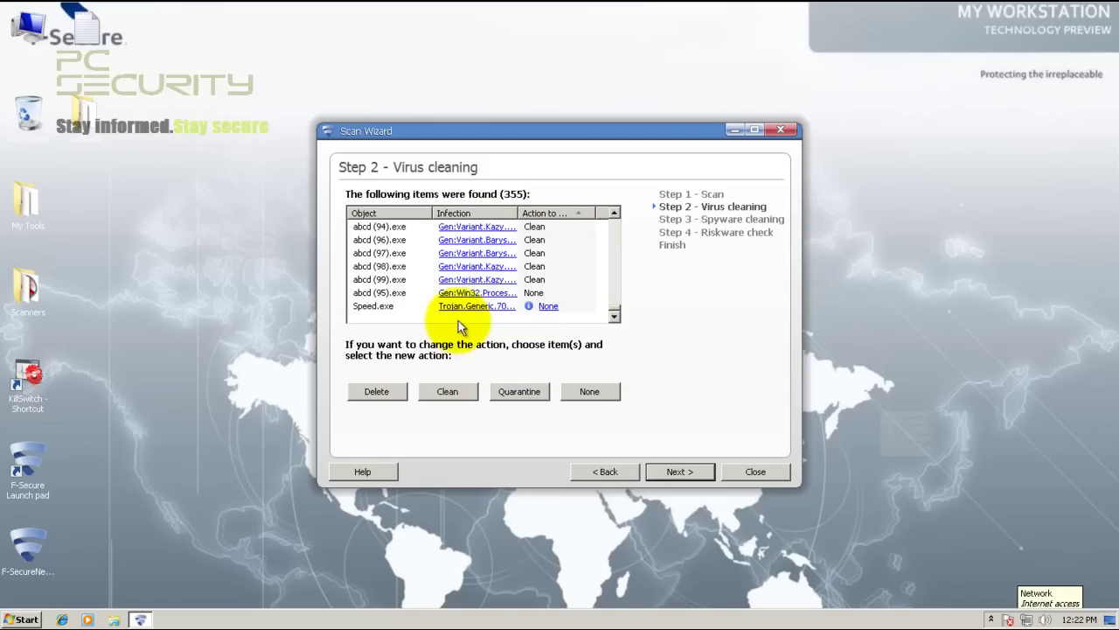
pyautogui.scroll(20, 513, 326)
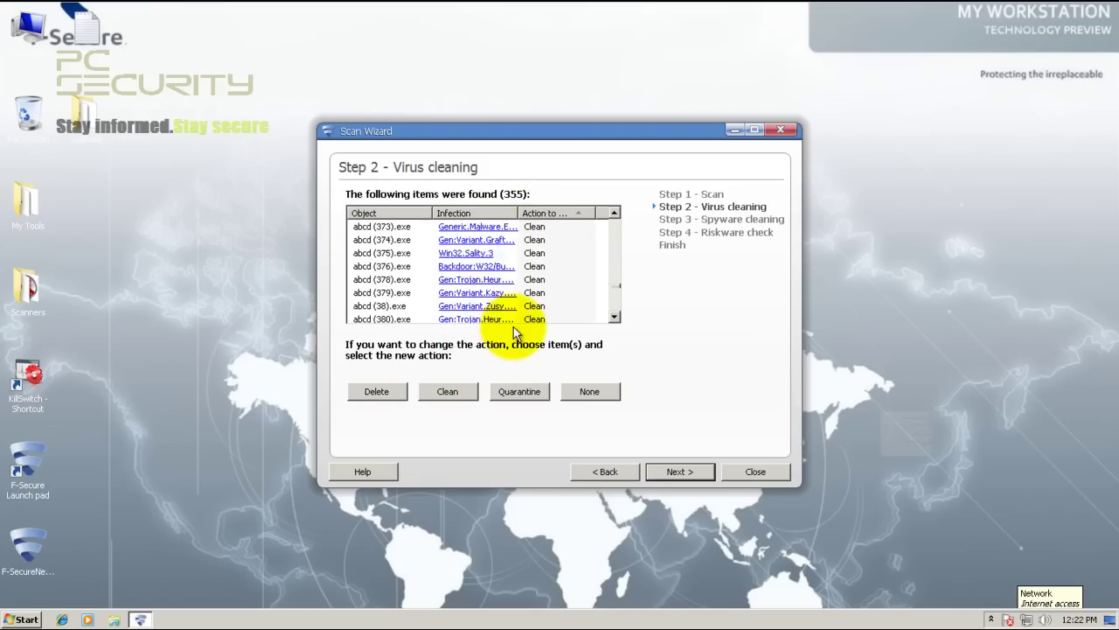
pyautogui.scroll(20, 513, 326)
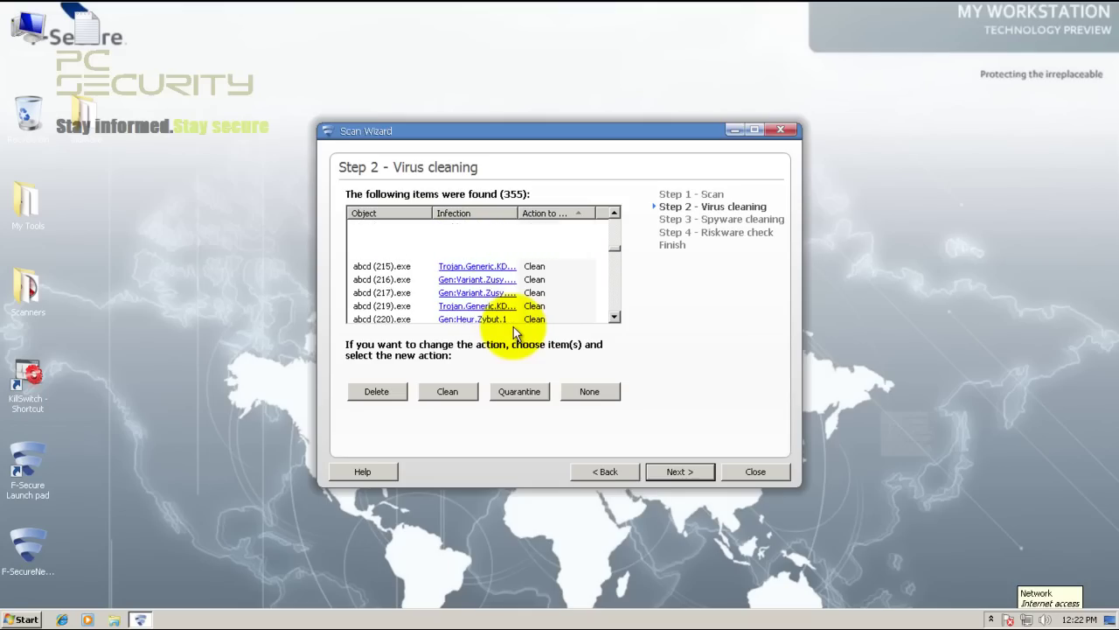
pyautogui.scroll(20, 513, 326)
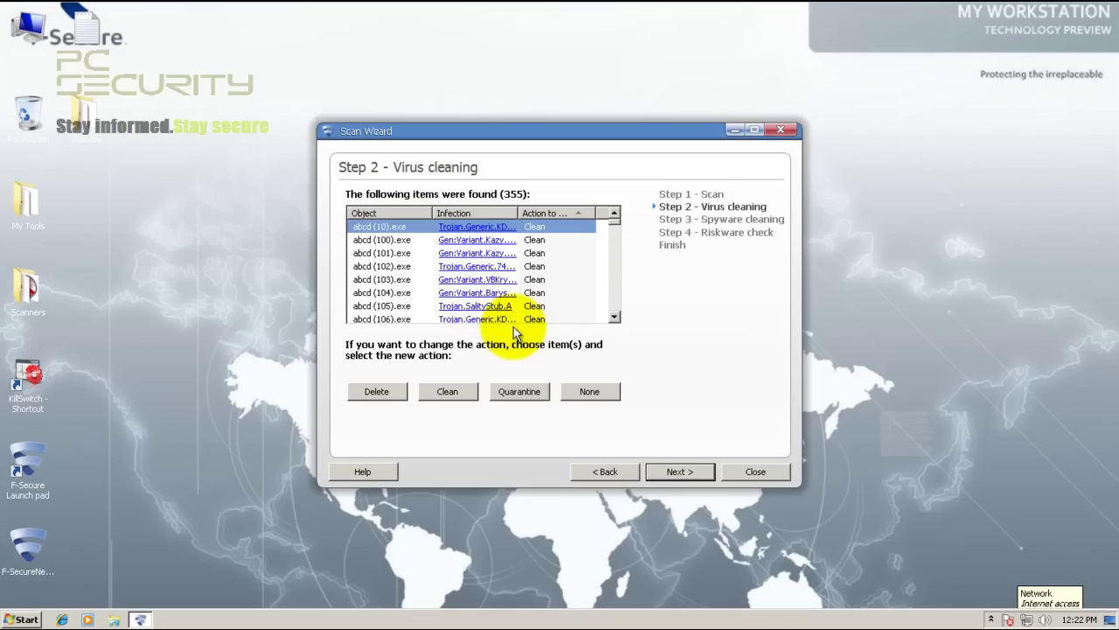
# - Select all found items from abcd (104) down to Speed.exe and set them to Delete
pyautogui.click(404, 295)
pyautogui.click(562, 224)
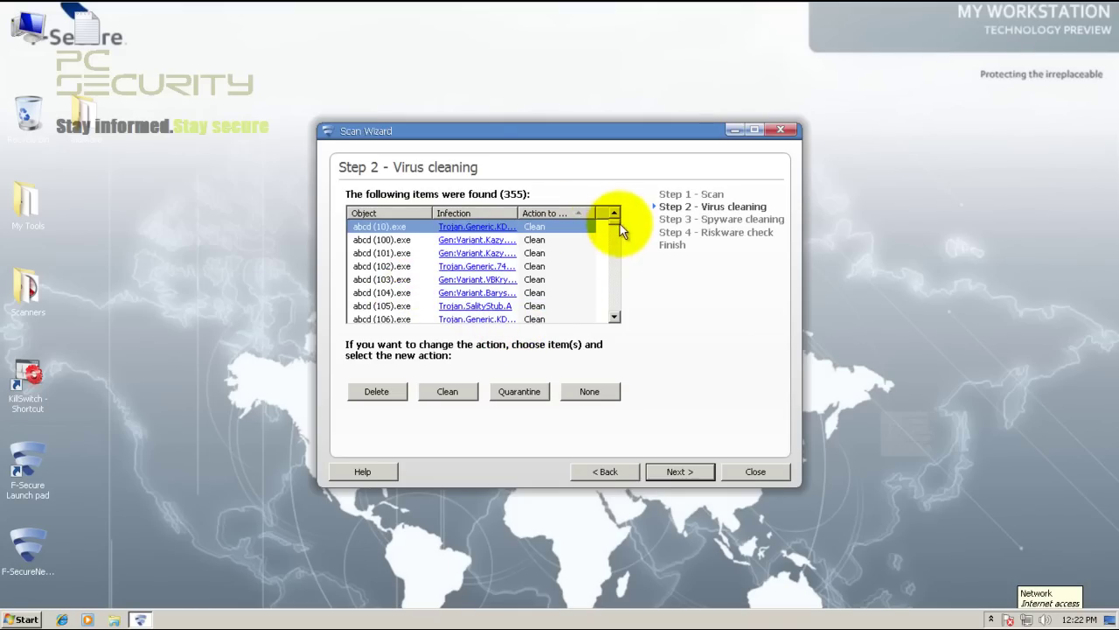
pyautogui.moveTo(618, 227); pyautogui.dragTo(610, 319)
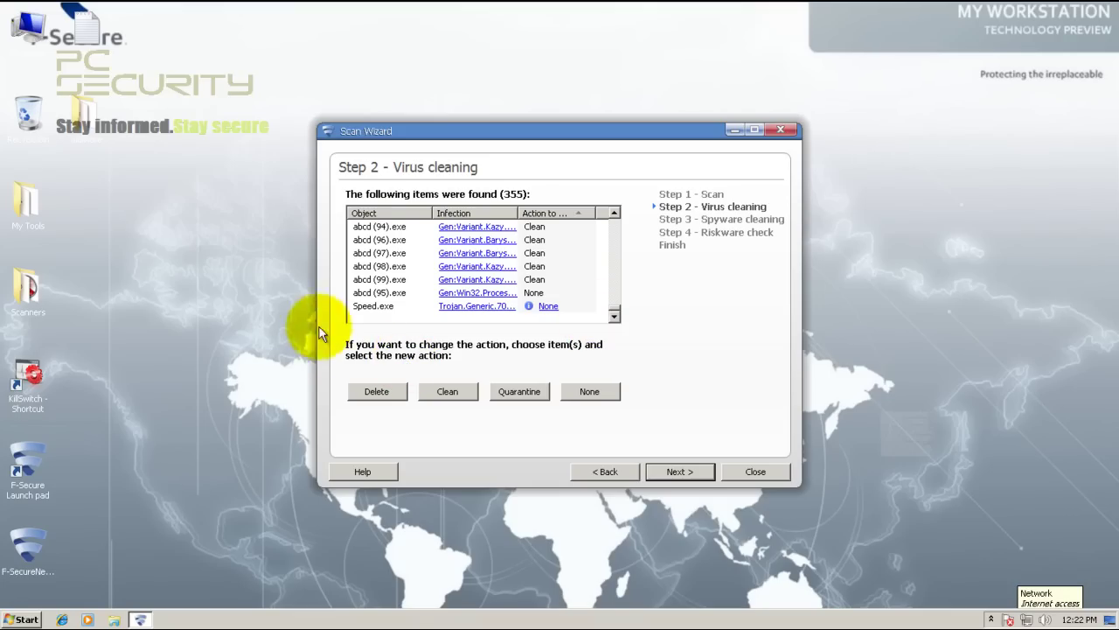
pyautogui.keyDown('shift'); pyautogui.click(382, 305); pyautogui.keyUp('shift')
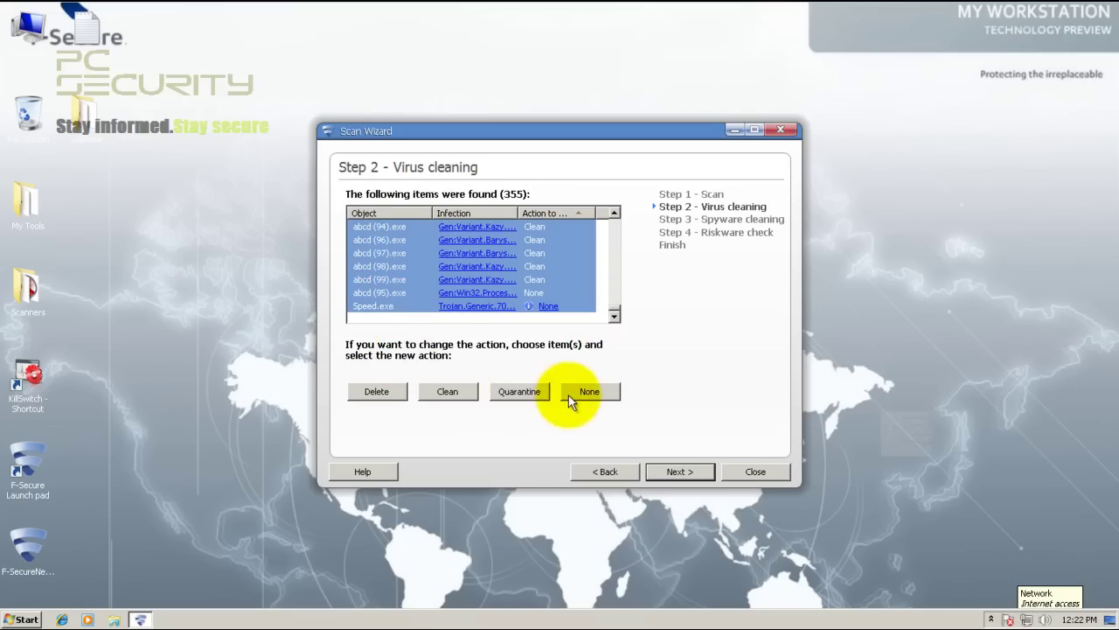
pyautogui.click(369, 392)
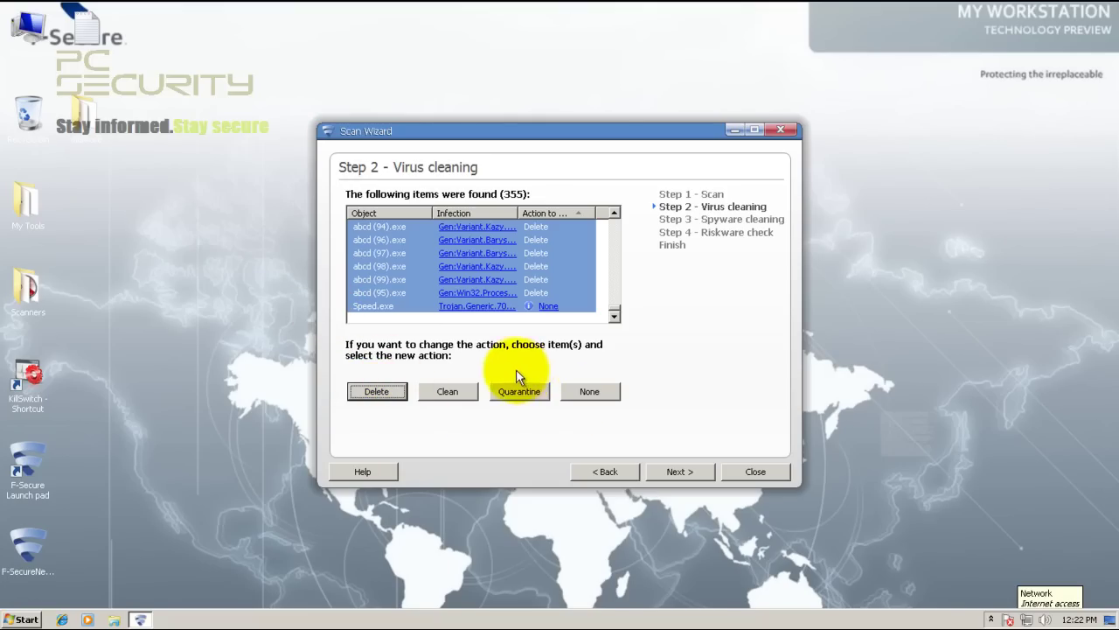
pyautogui.click(381, 393)
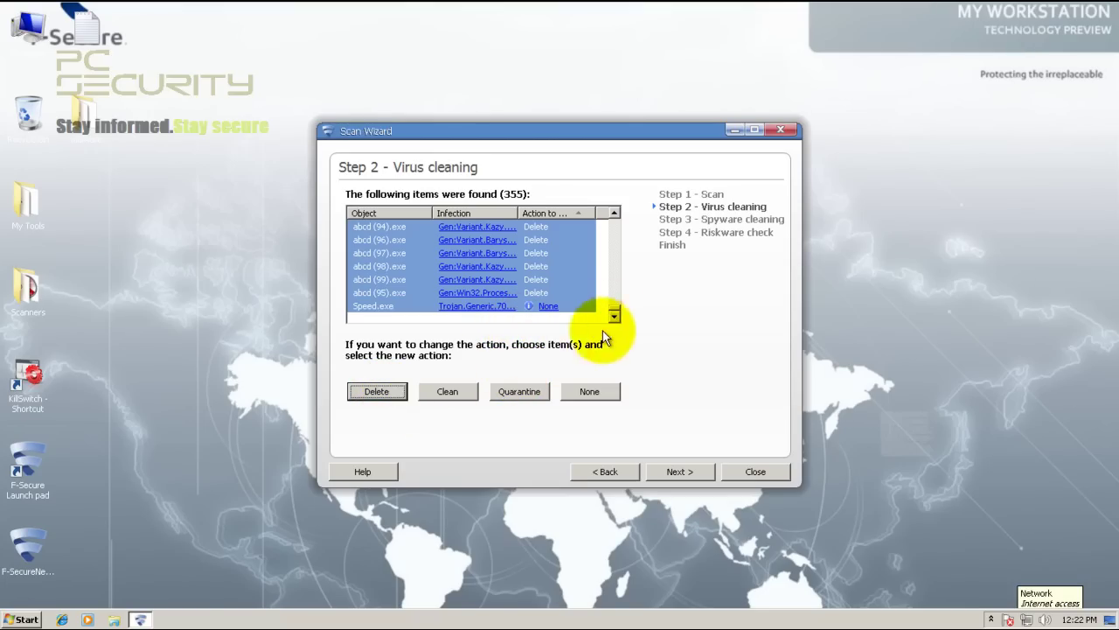
pyautogui.click(578, 279)
# - Clean the viruses, set all three Adware.HotBar.GR items to Delete, and finish the wizard
pyautogui.click(680, 471)
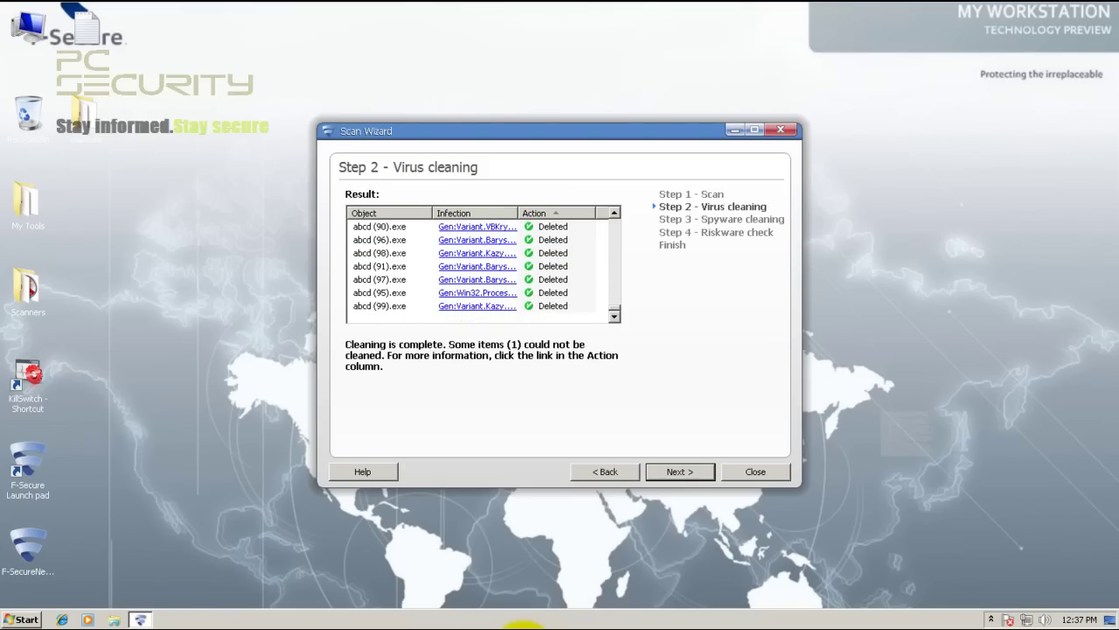
pyautogui.click(676, 471)
pyautogui.keyDown('shift'); pyautogui.click(497, 237); pyautogui.keyUp('shift')
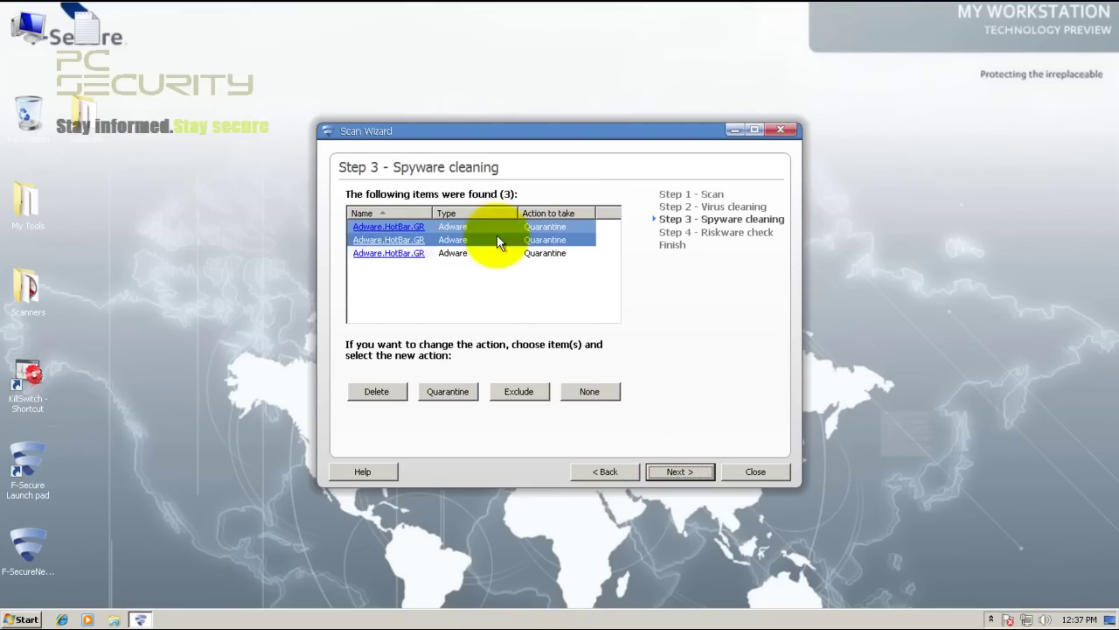
pyautogui.keyDown('ctrl'); pyautogui.click(556, 245); pyautogui.keyUp('ctrl')
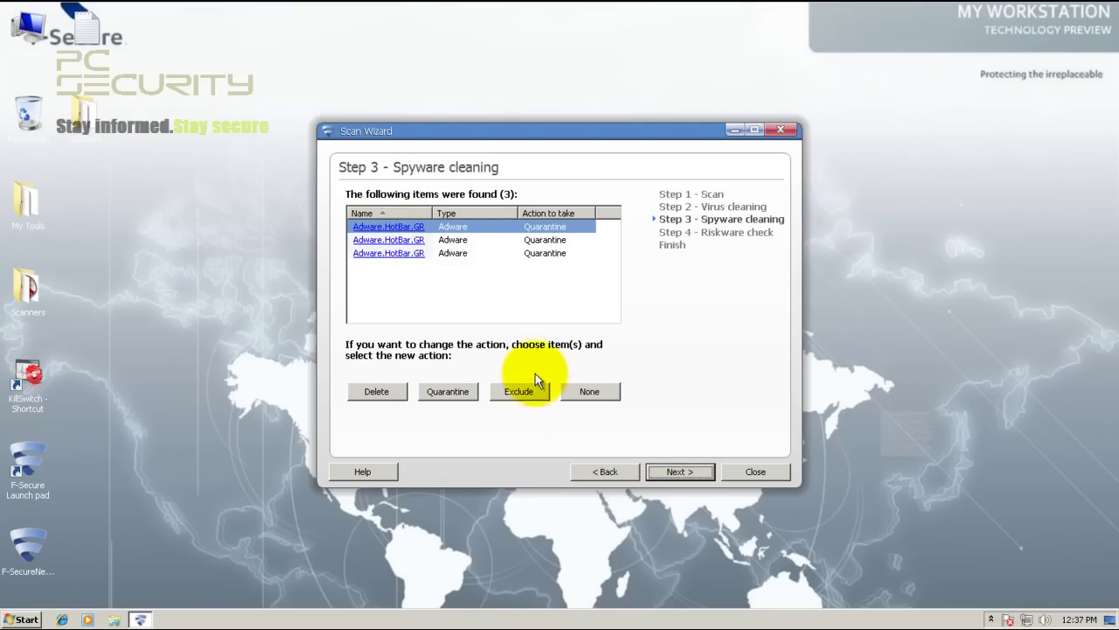
pyautogui.click(379, 391)
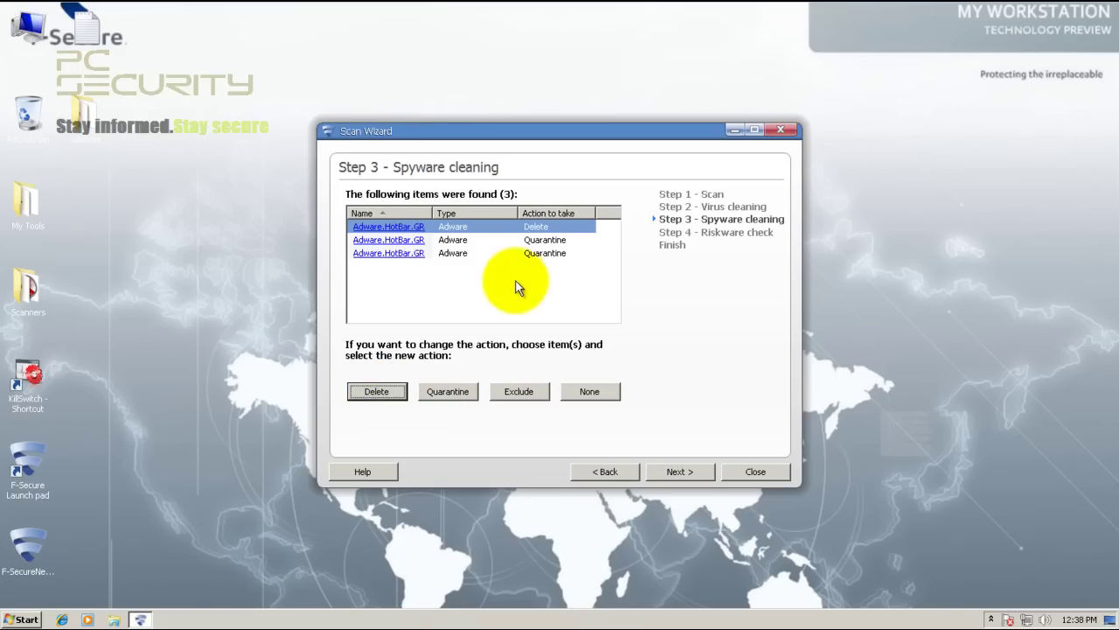
pyautogui.click(533, 241)
pyautogui.click(378, 391)
pyautogui.keyDown('shift'); pyautogui.click(463, 253); pyautogui.keyUp('shift')
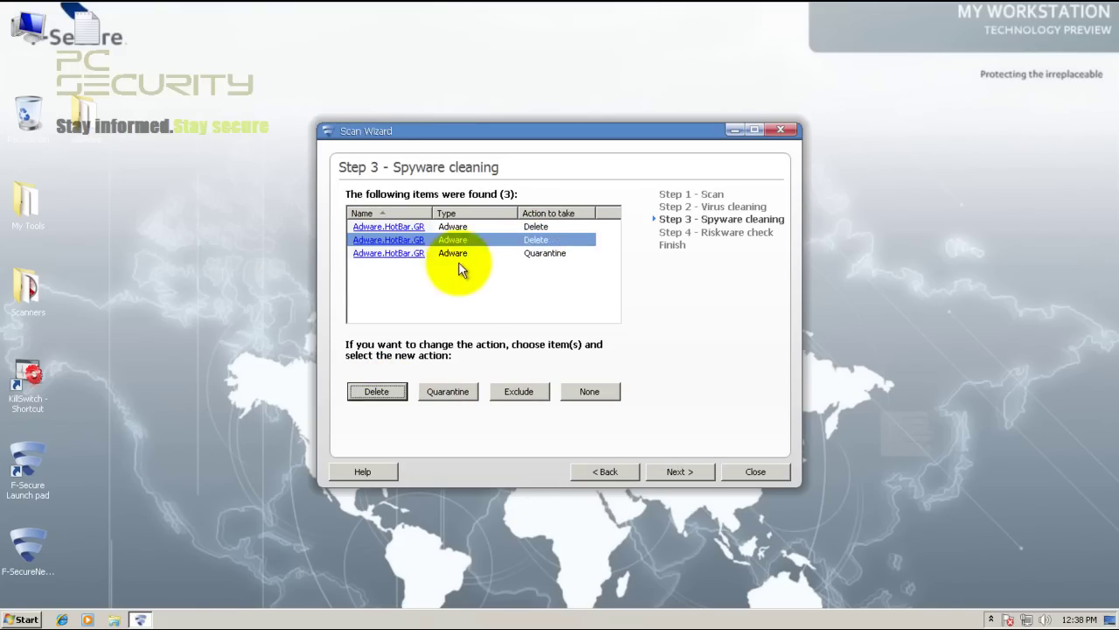
pyautogui.click(463, 253)
pyautogui.click(377, 391)
pyautogui.click(675, 472)
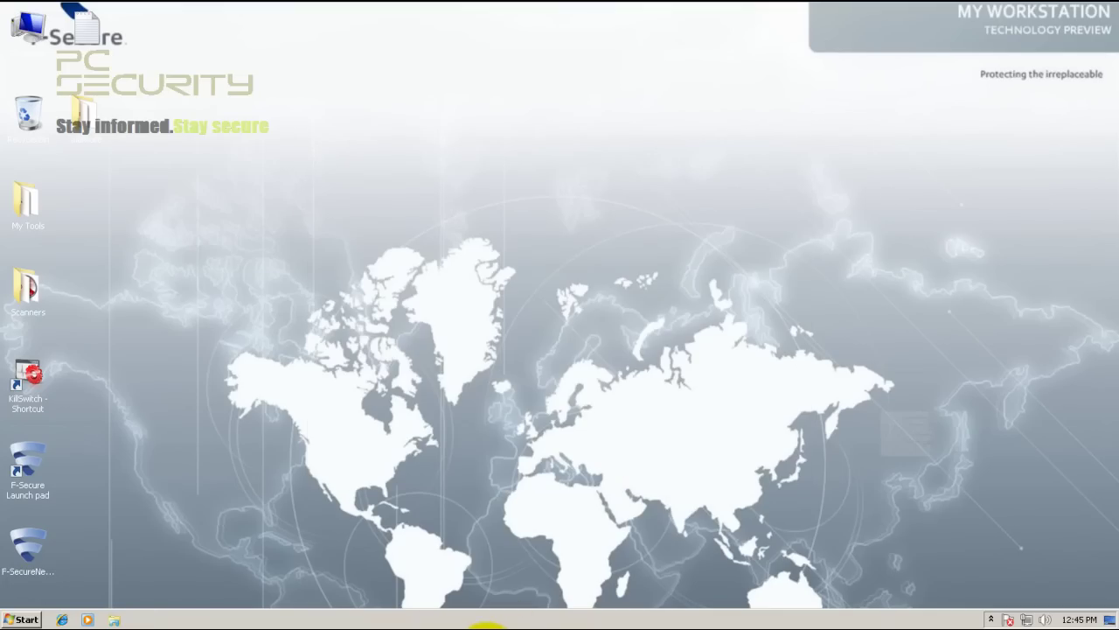
# - Open the desktop malware folder to confirm only 40 items remain, then close it
pyautogui.click(102, 130)
pyautogui.doubleClick(102, 130)
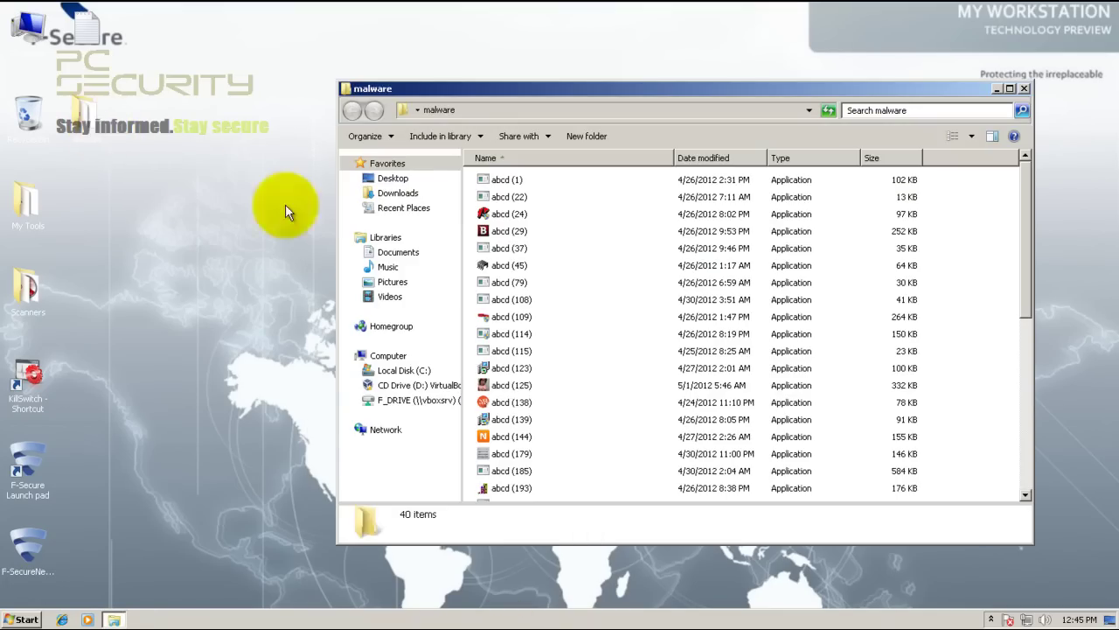
pyautogui.click(1025, 88)
pyautogui.click(21, 619)
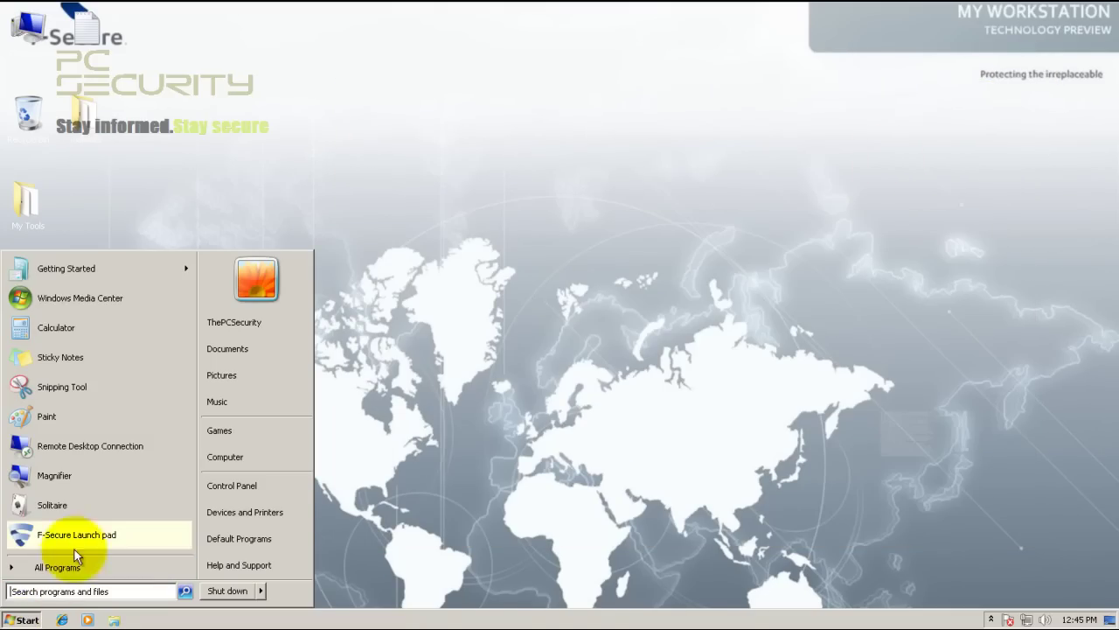
# - Compute (400 − 40) / 400 = 0.9 in Calculator, then close it
pyautogui.click(119, 325)
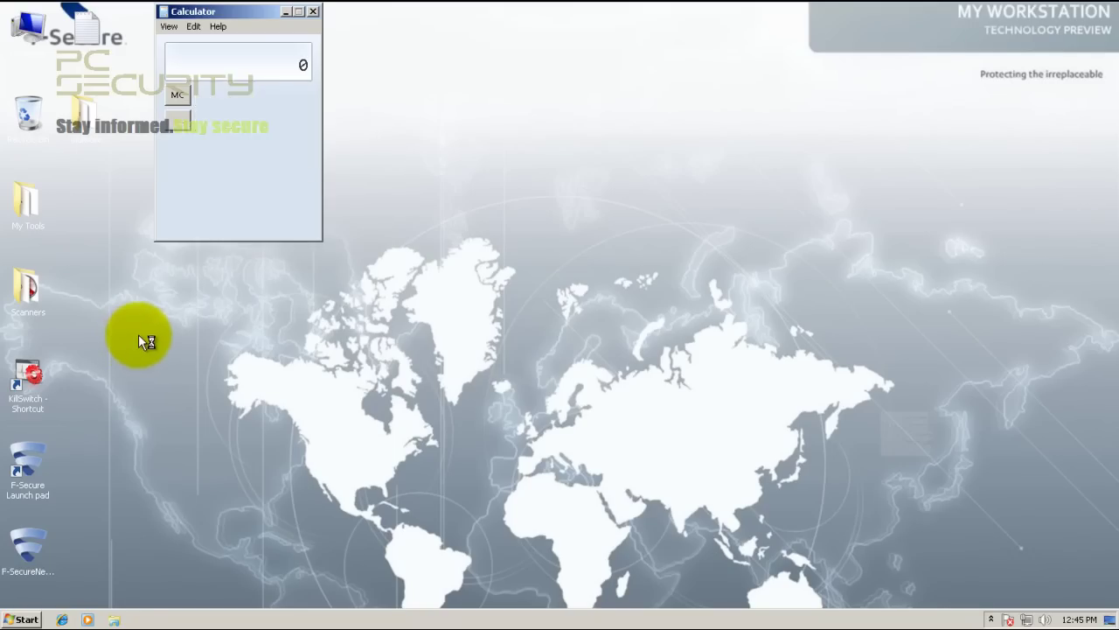
pyautogui.moveTo(215, 14); pyautogui.dragTo(386, 111)
pyautogui.click(693, 369)
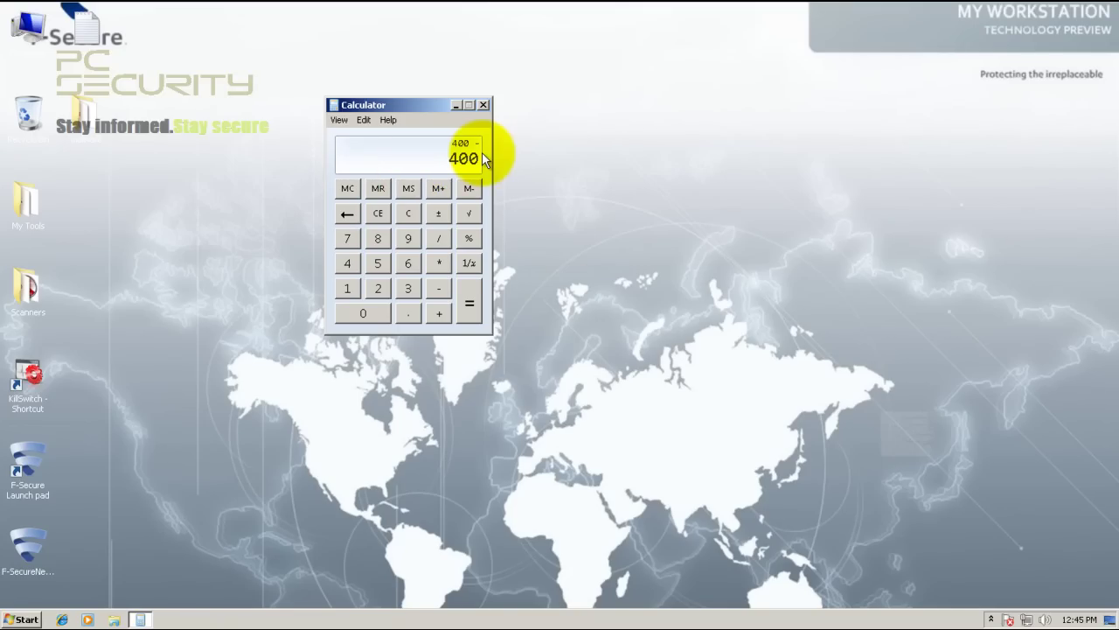
pyautogui.write('0-4')
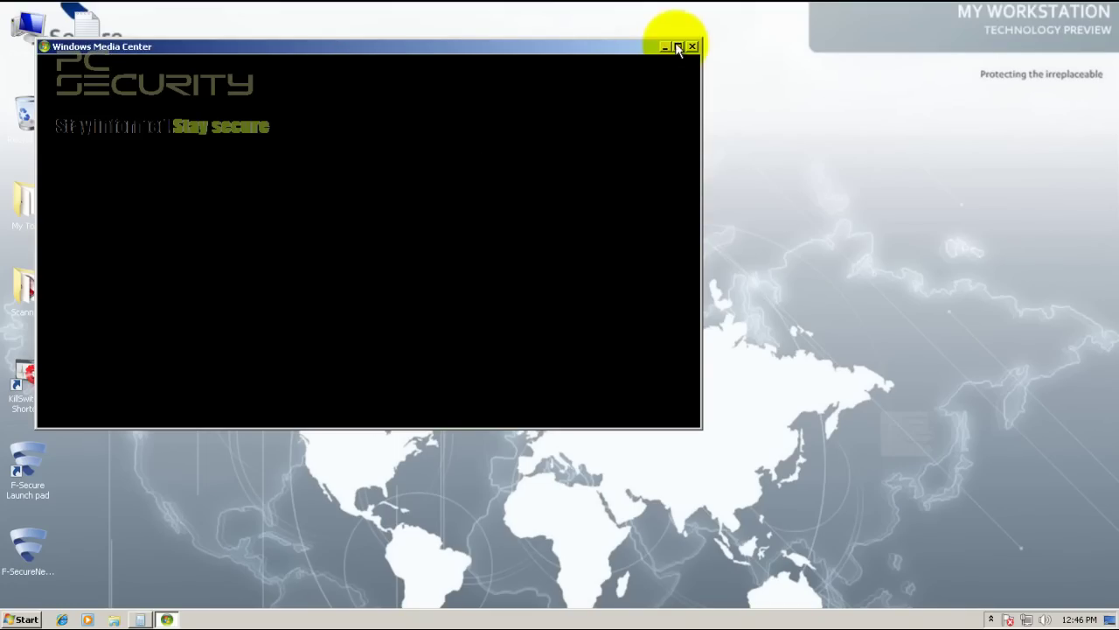
pyautogui.click(693, 45)
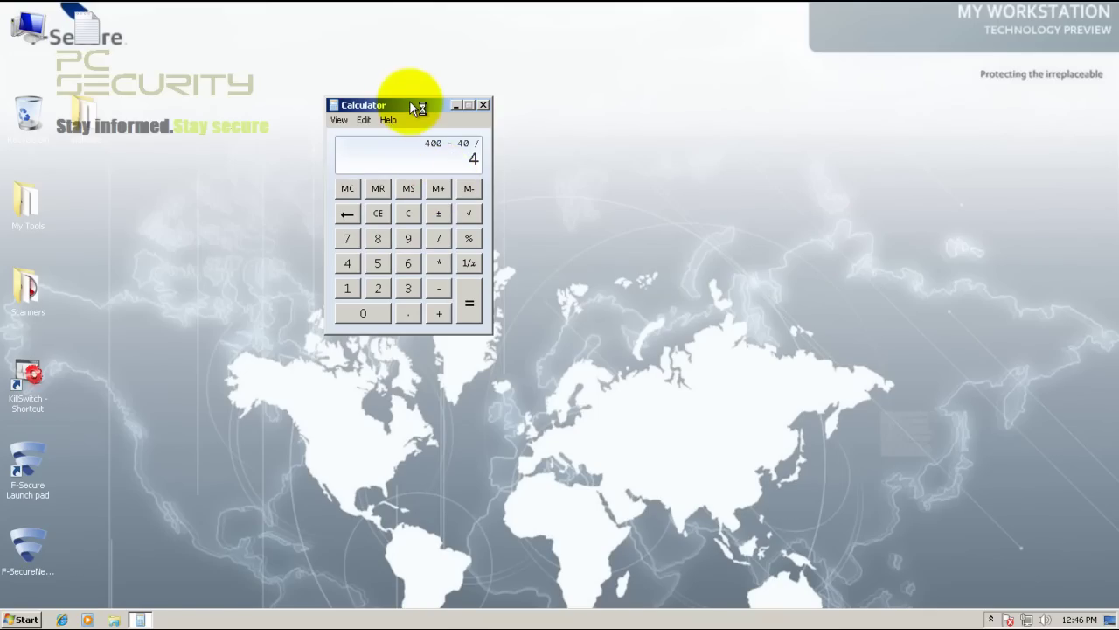
pyautogui.write('00')
pyautogui.press('Return')
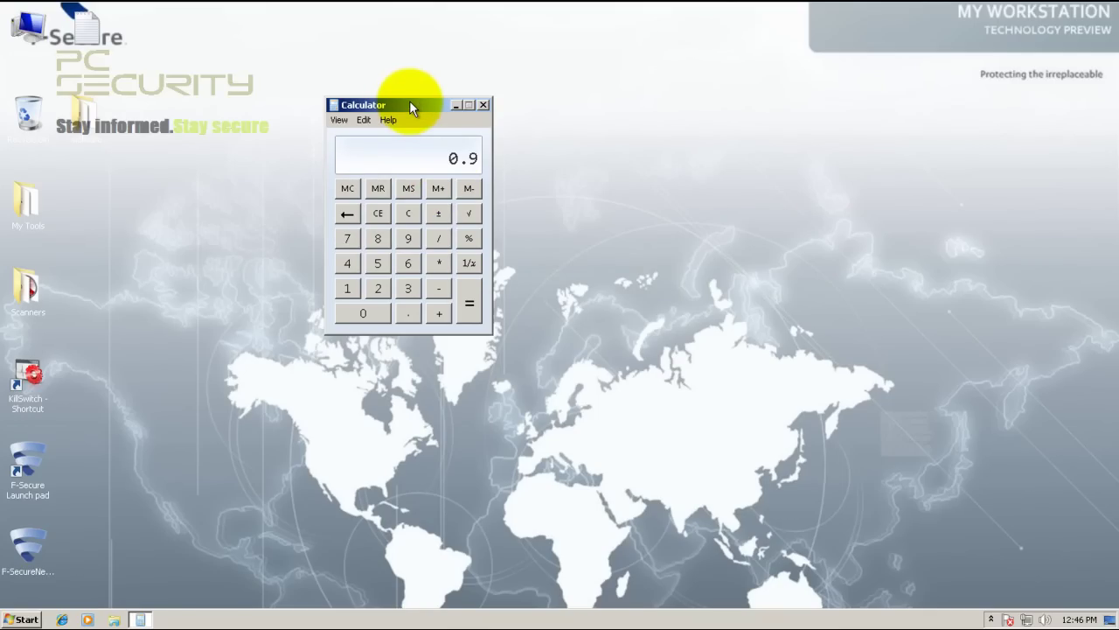
pyautogui.click(484, 105)
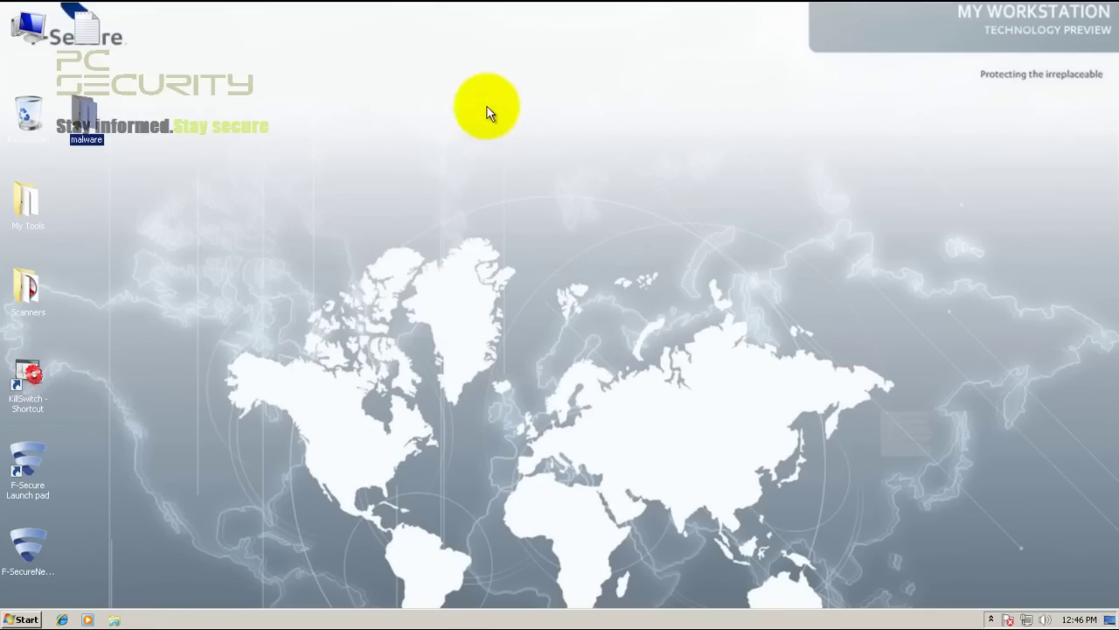
# - Reopen the 40-item malware folder, select abcd (29), and launch F-Secure from the tray
pyautogui.doubleClick(99, 133)
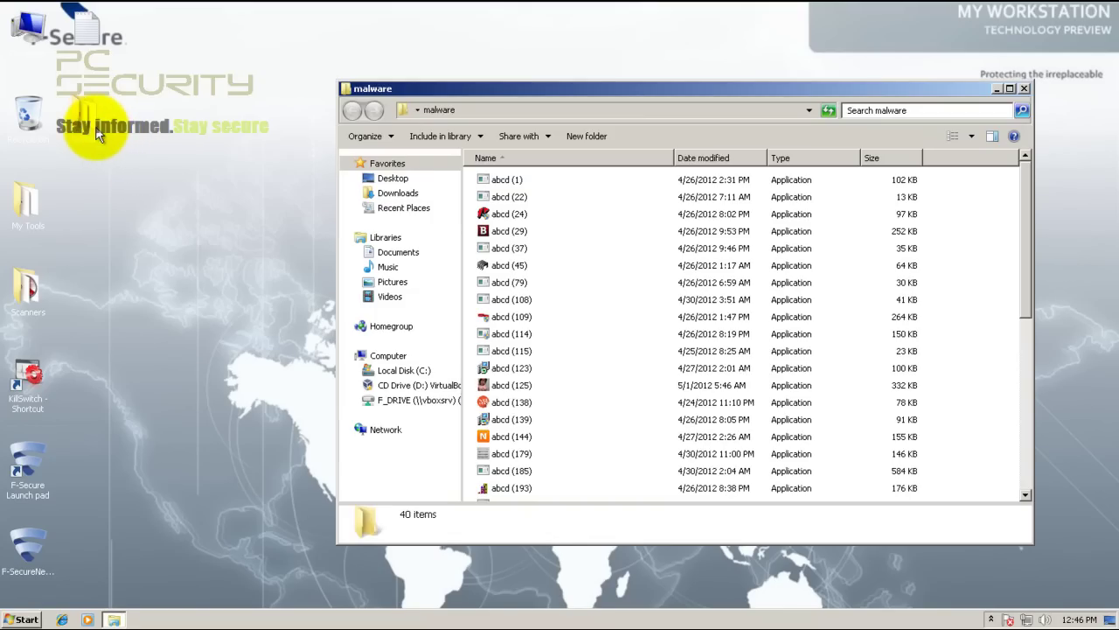
pyautogui.scroll(-7, 468, 271)
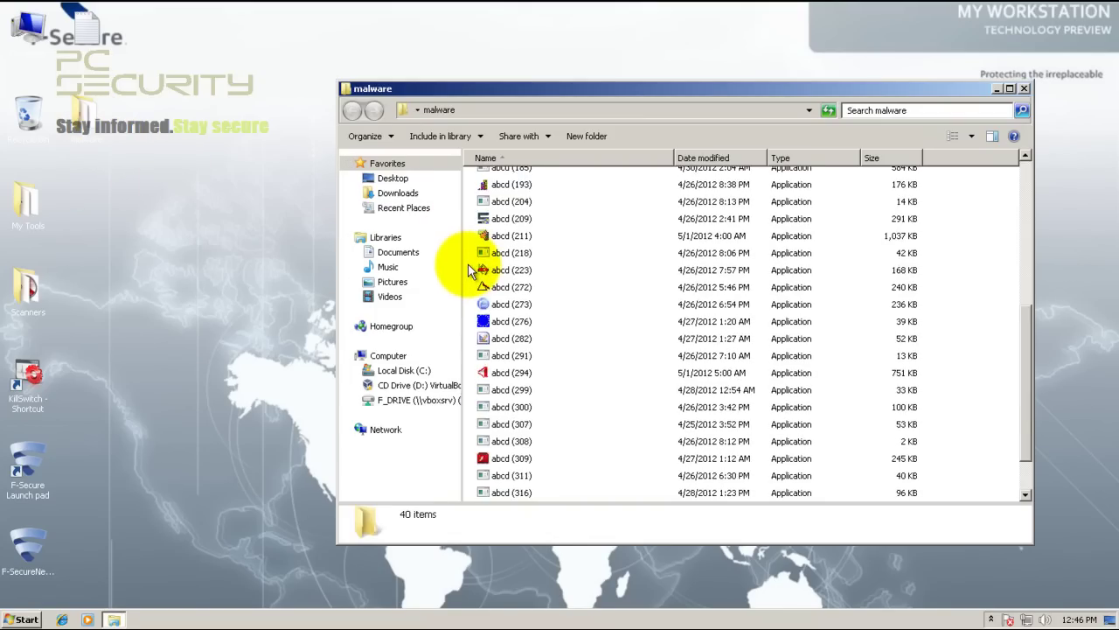
pyautogui.scroll(7, 468, 271)
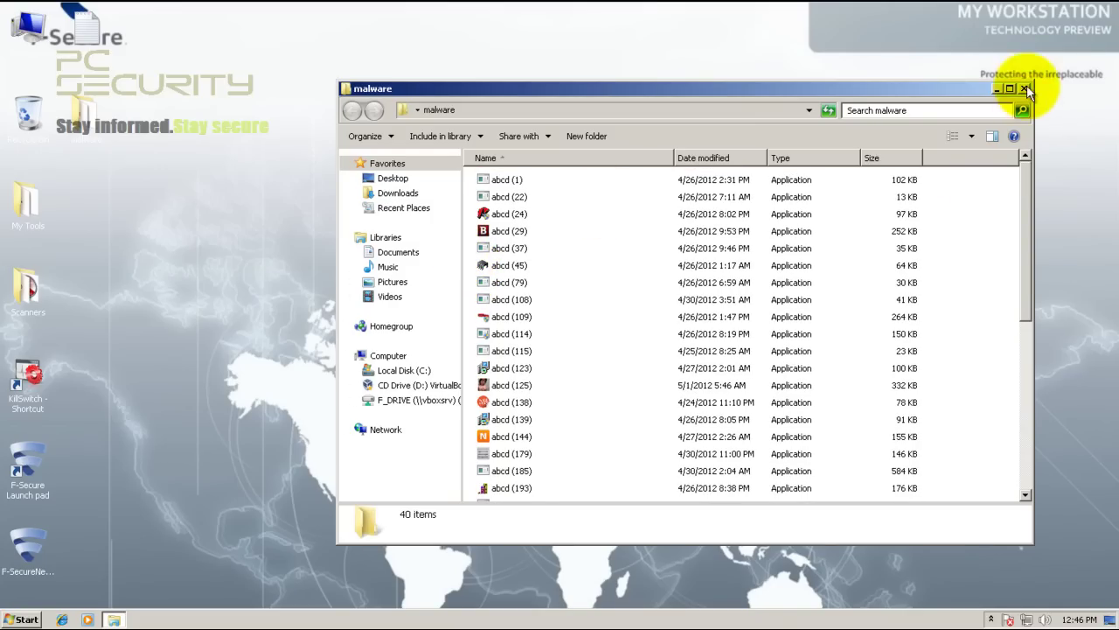
pyautogui.click(517, 231)
pyautogui.click(992, 618)
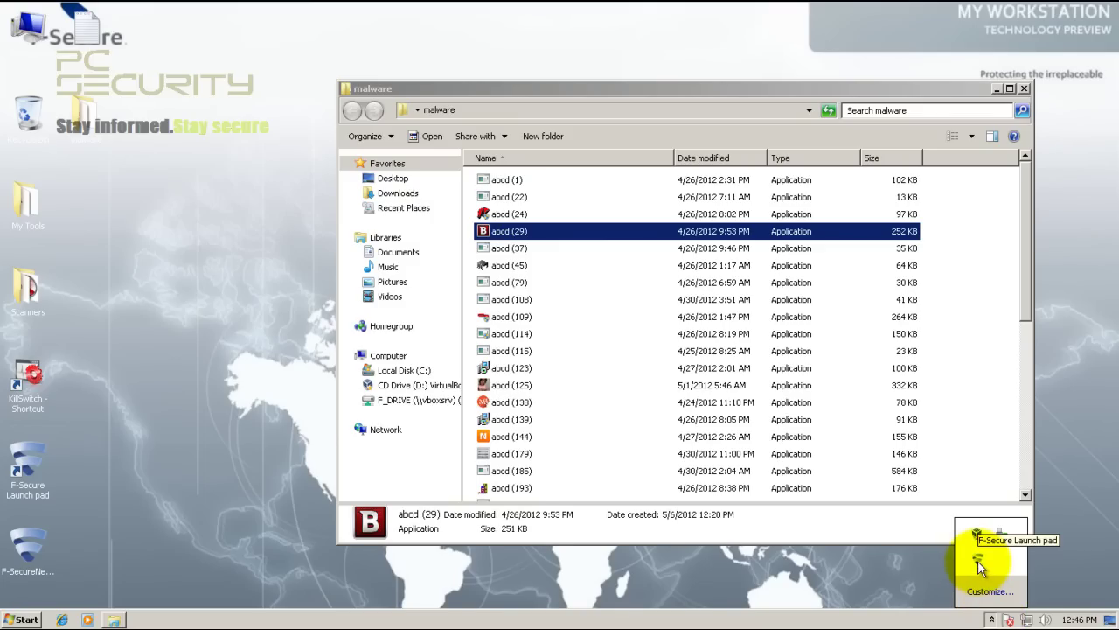
pyautogui.click(979, 563)
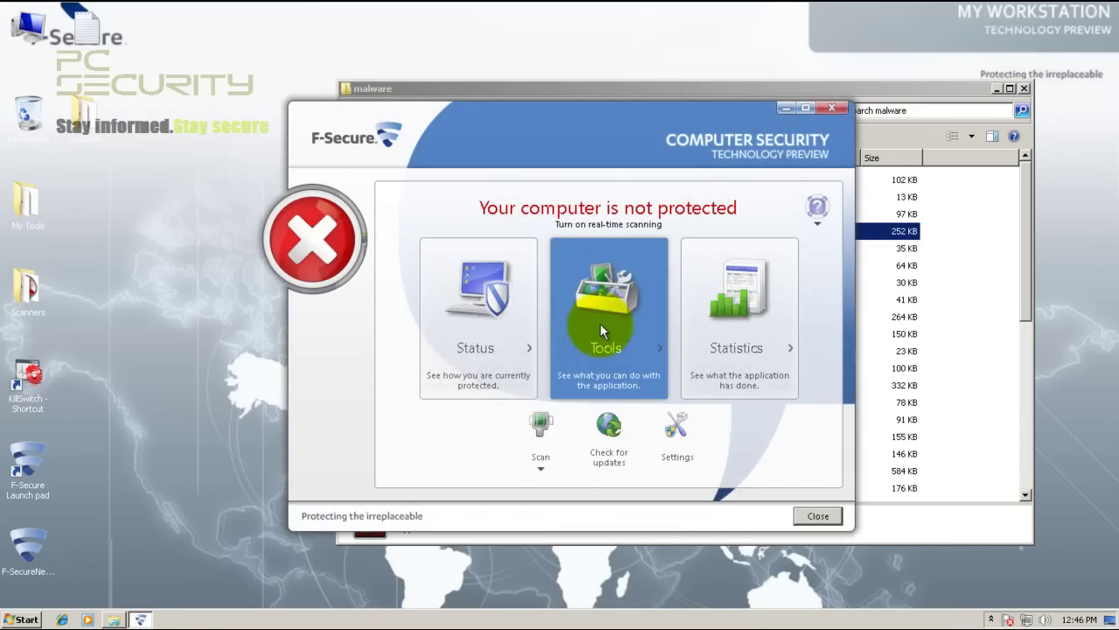
# - Check the Status page shows virus and spyware scanning off, with admin approval, then close F-Secure
pyautogui.click(474, 321)
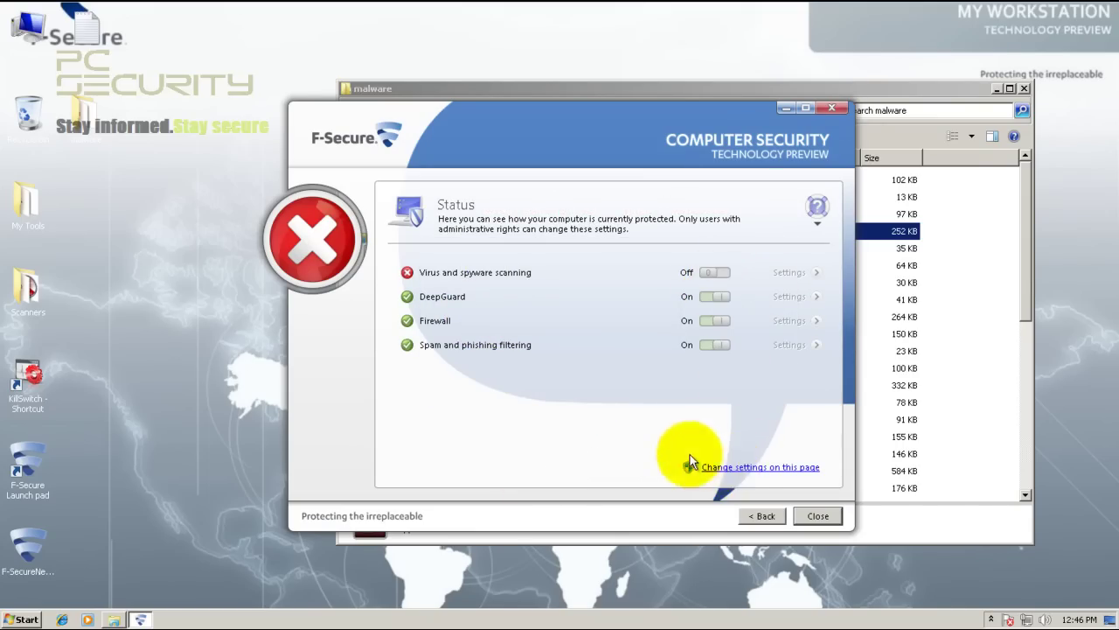
pyautogui.click(734, 469)
pyautogui.click(607, 338)
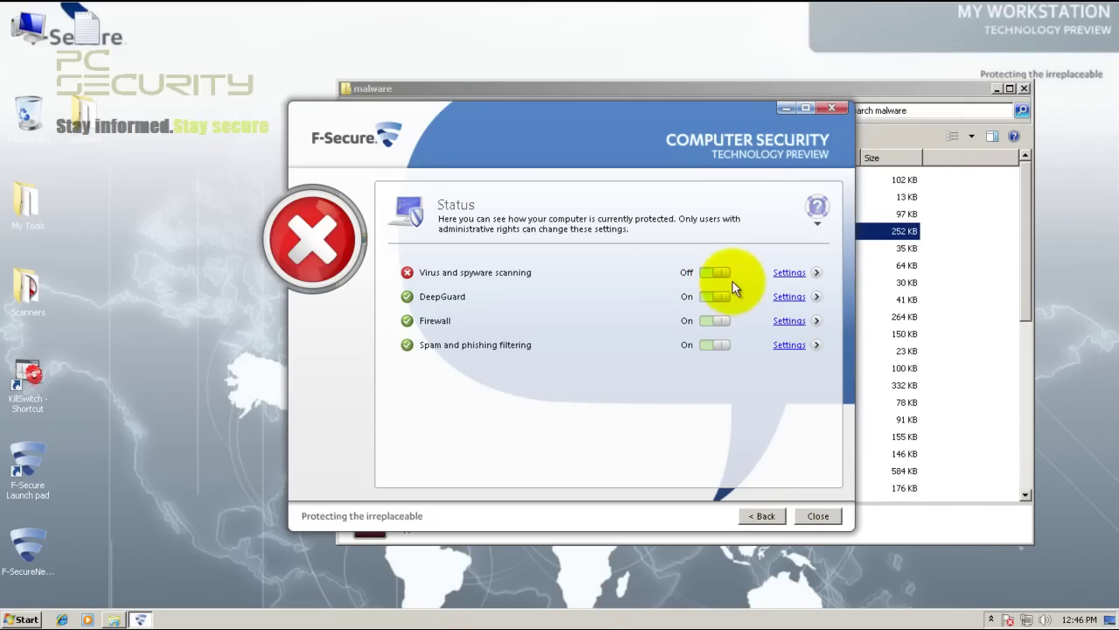
pyautogui.click(779, 515)
pyautogui.click(472, 303)
# - Close the security window, run sample abcd (29), and dismiss the resulting system error
pyautogui.click(818, 515)
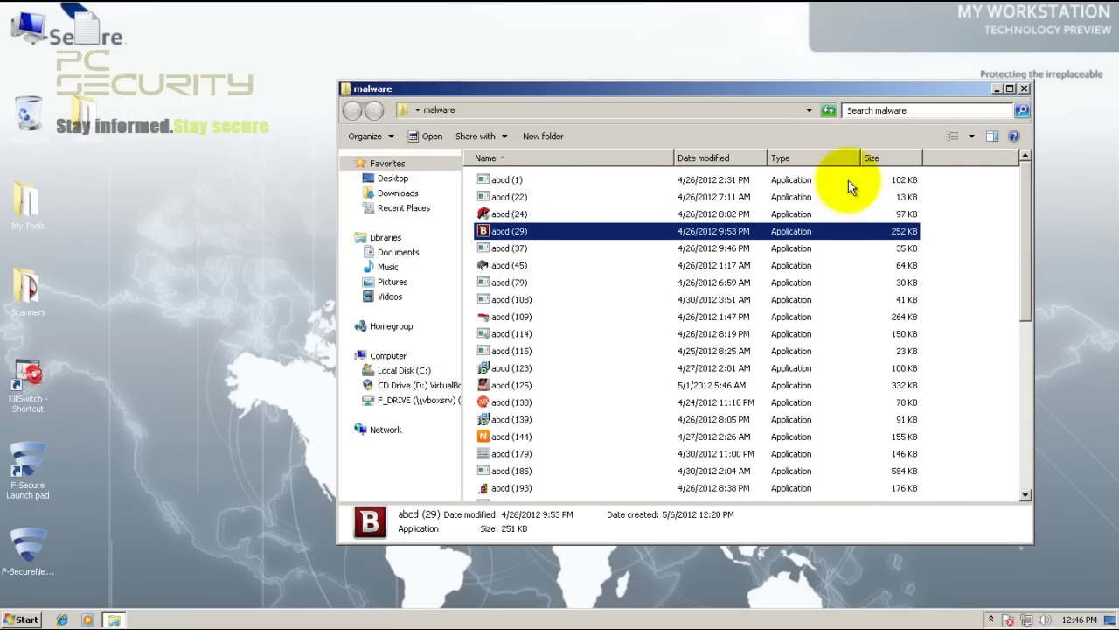
pyautogui.doubleClick(537, 233)
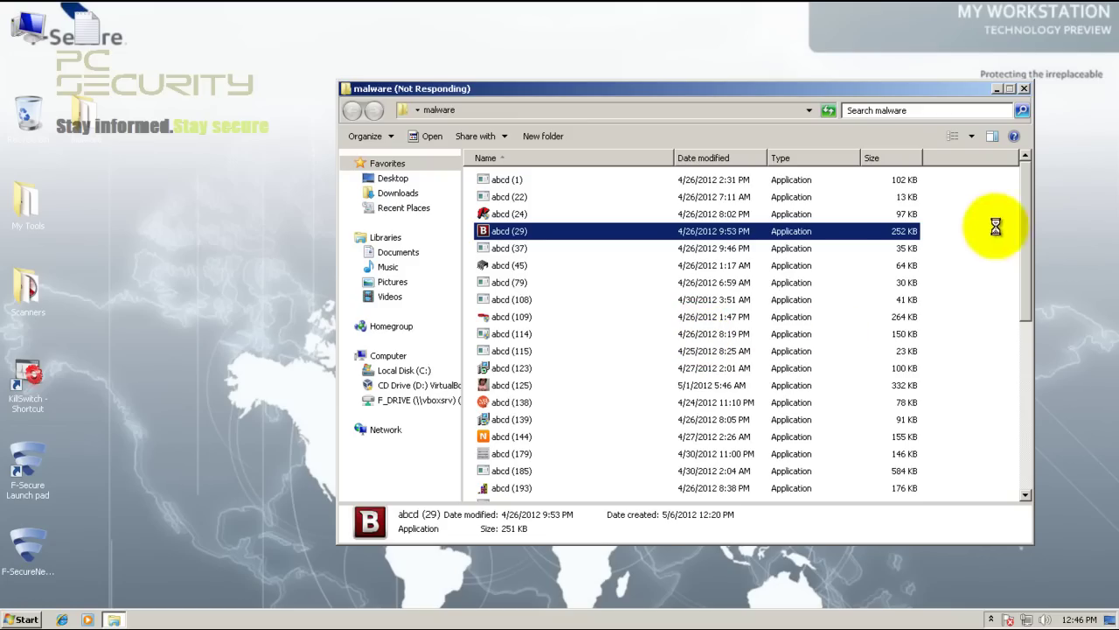
pyautogui.moveTo(1028, 213); pyautogui.dragTo(1016, 258)
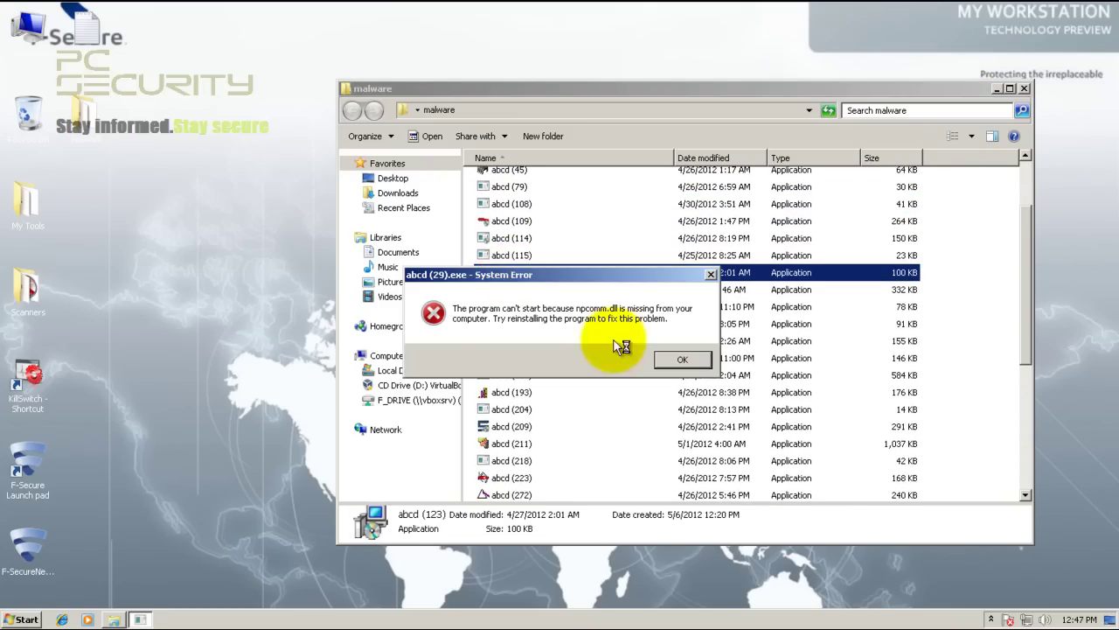
pyautogui.click(683, 359)
# - Run sample abcd (139) with admin approval, then select samples abcd (282), (357) and (316)
pyautogui.click(516, 324)
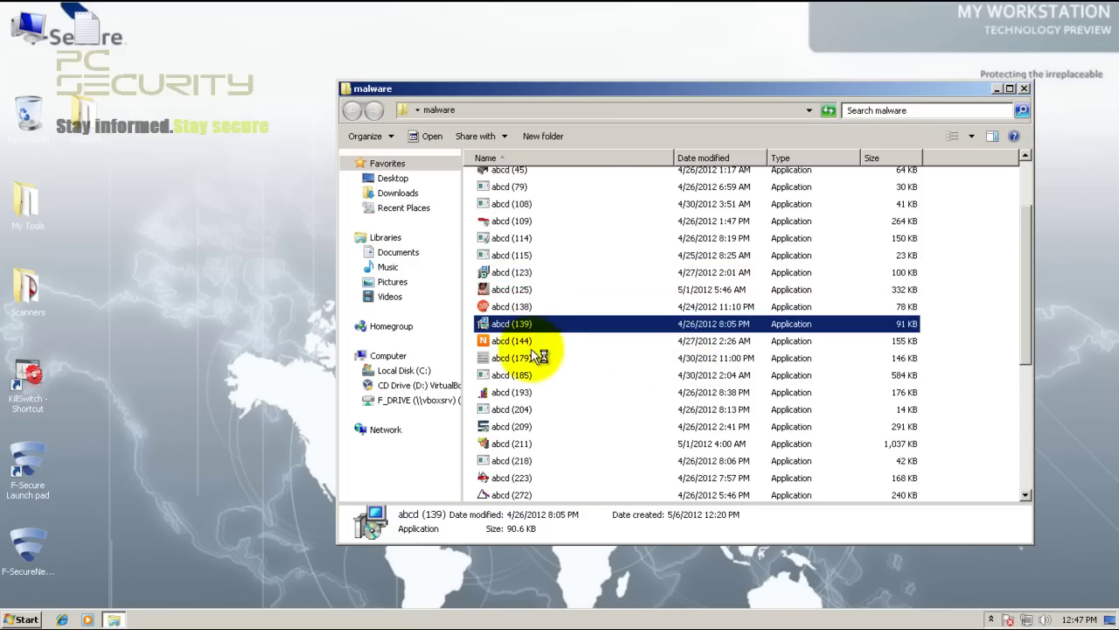
pyautogui.doubleClick(560, 325)
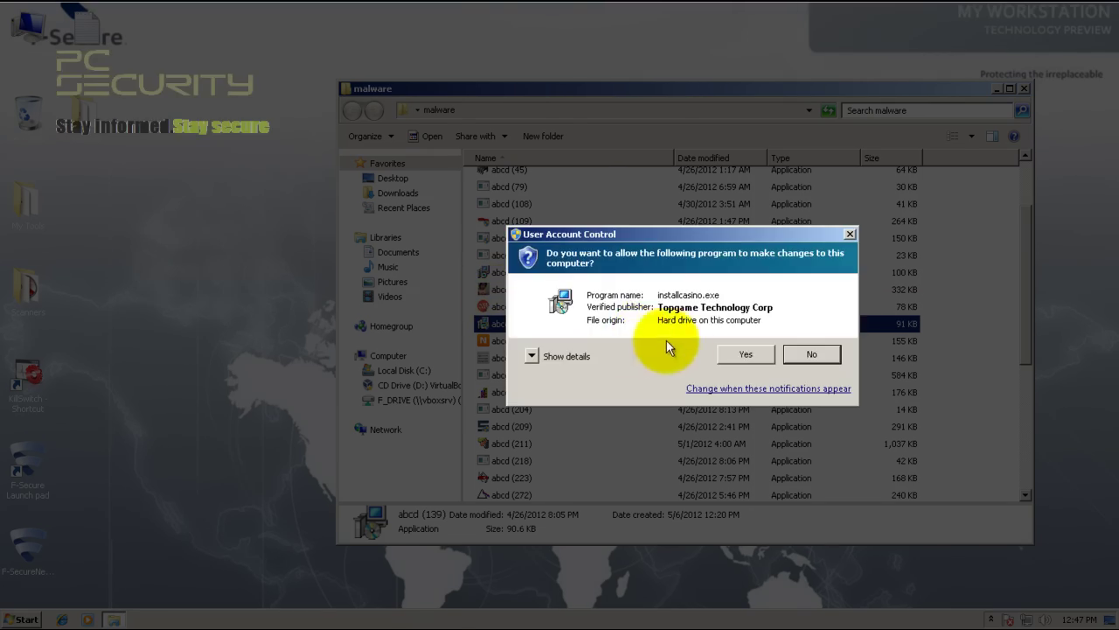
pyautogui.click(736, 351)
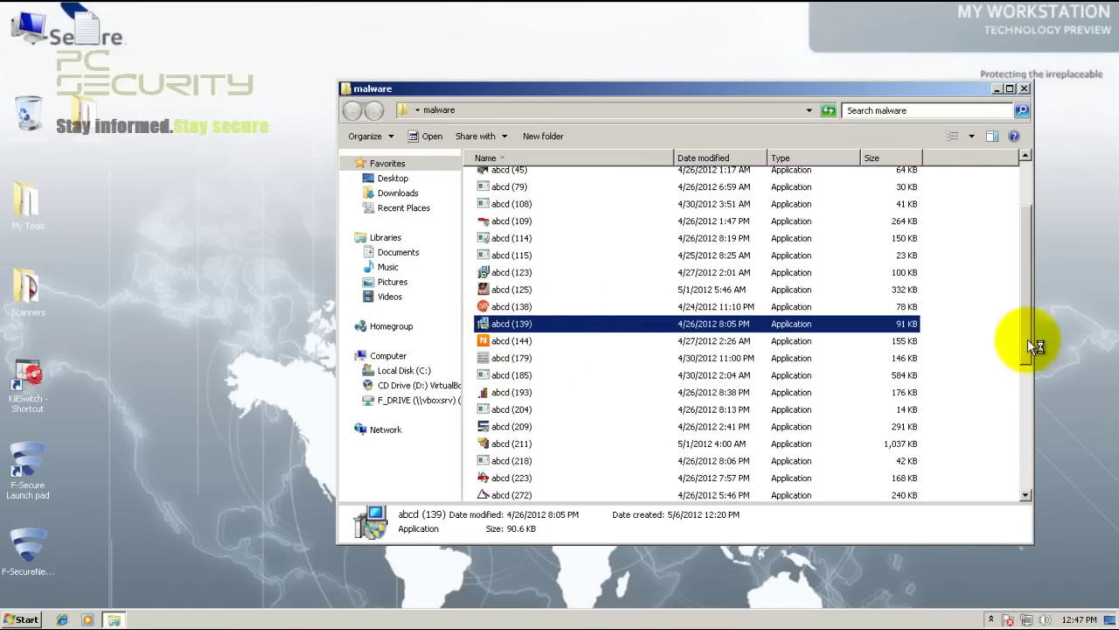
pyautogui.scroll(-5, 1029, 350)
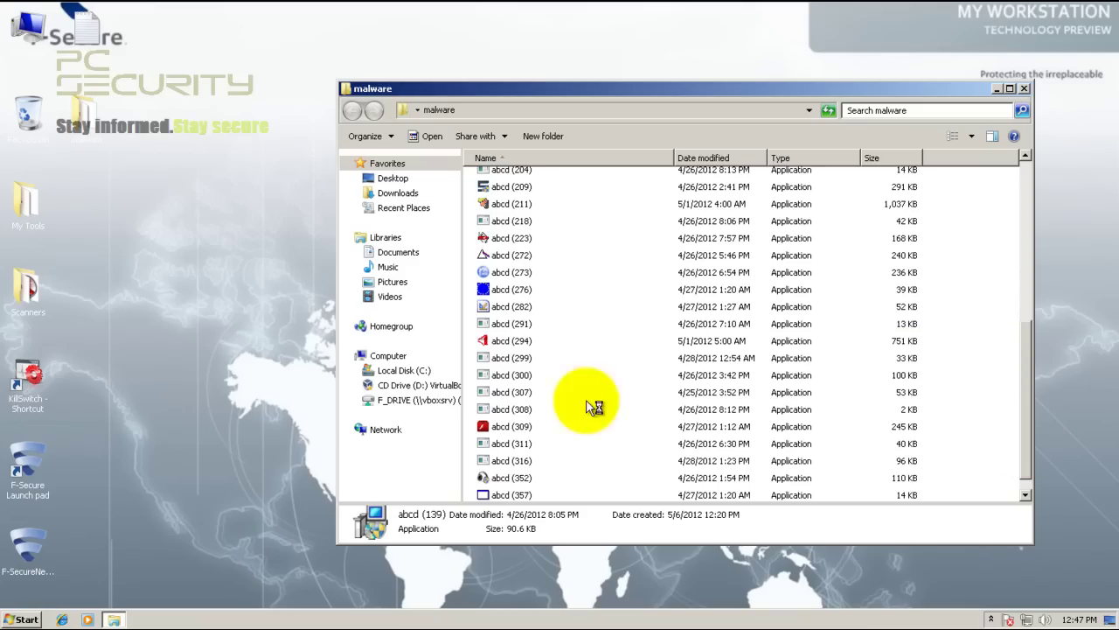
pyautogui.click(523, 308)
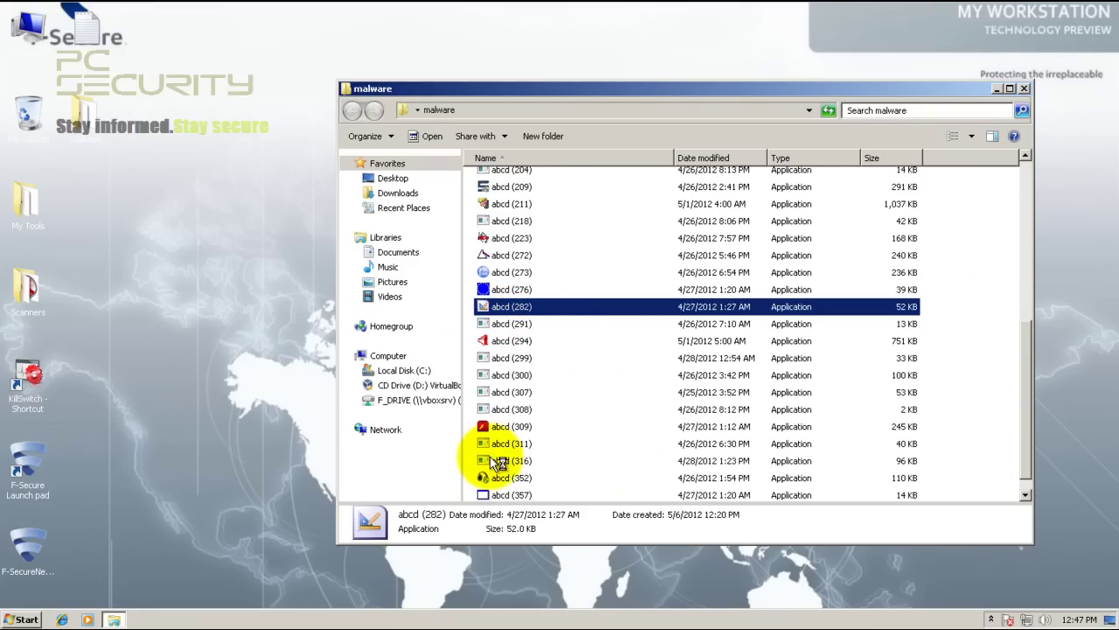
pyautogui.click(511, 495)
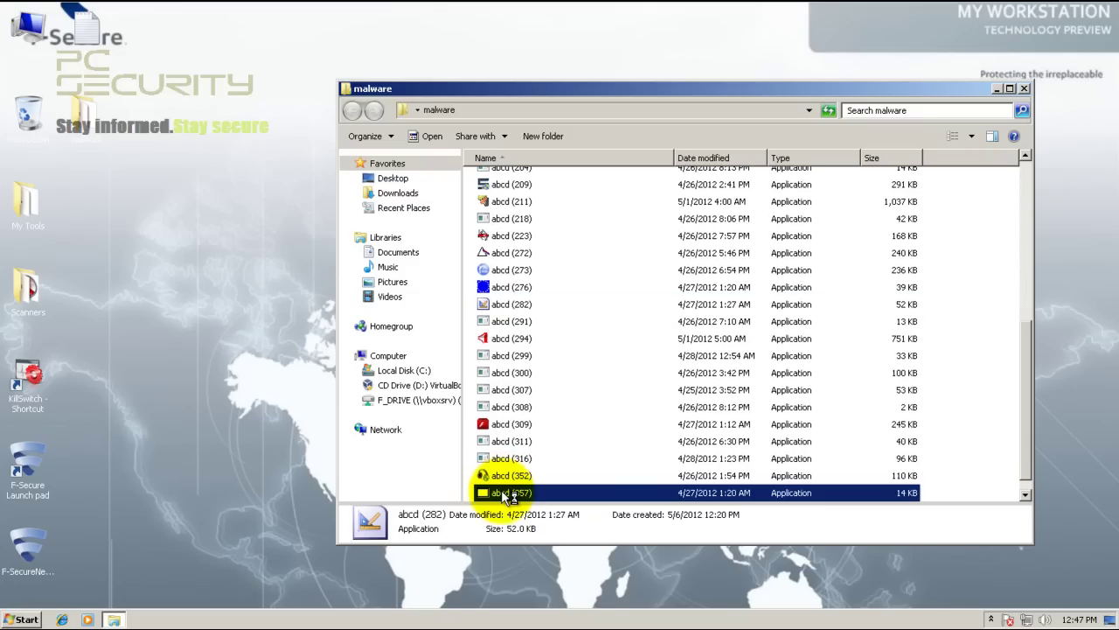
pyautogui.click(509, 459)
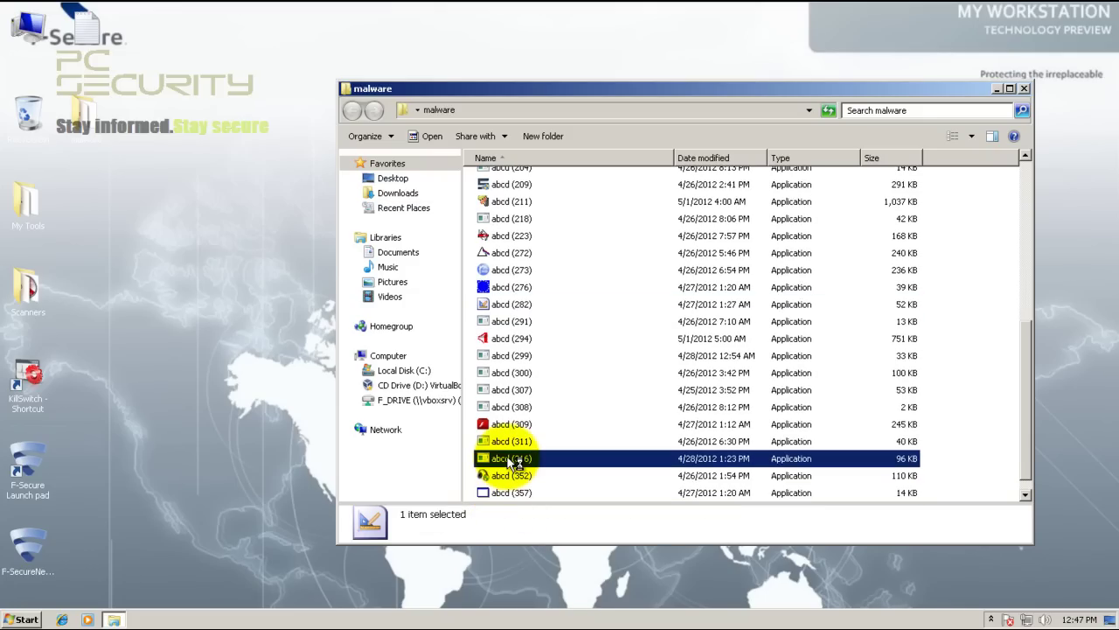
# - Refresh the desktop, close the crashed programs, and complete the 7Spins uninstall
pyautogui.click(1025, 89)
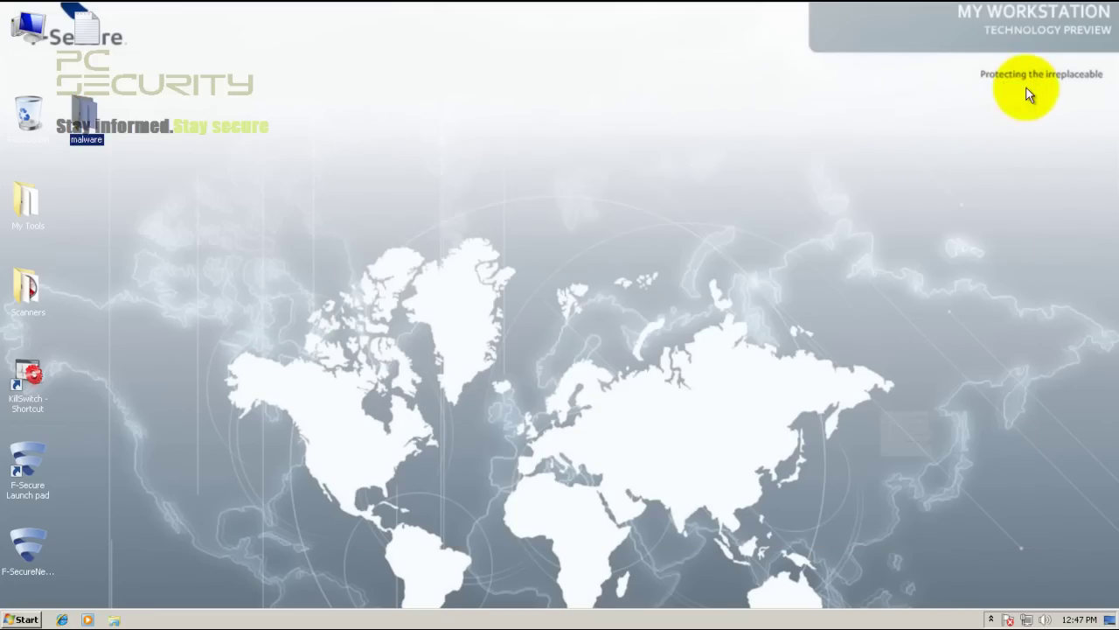
pyautogui.rightClick(470, 211)
pyautogui.click(484, 248)
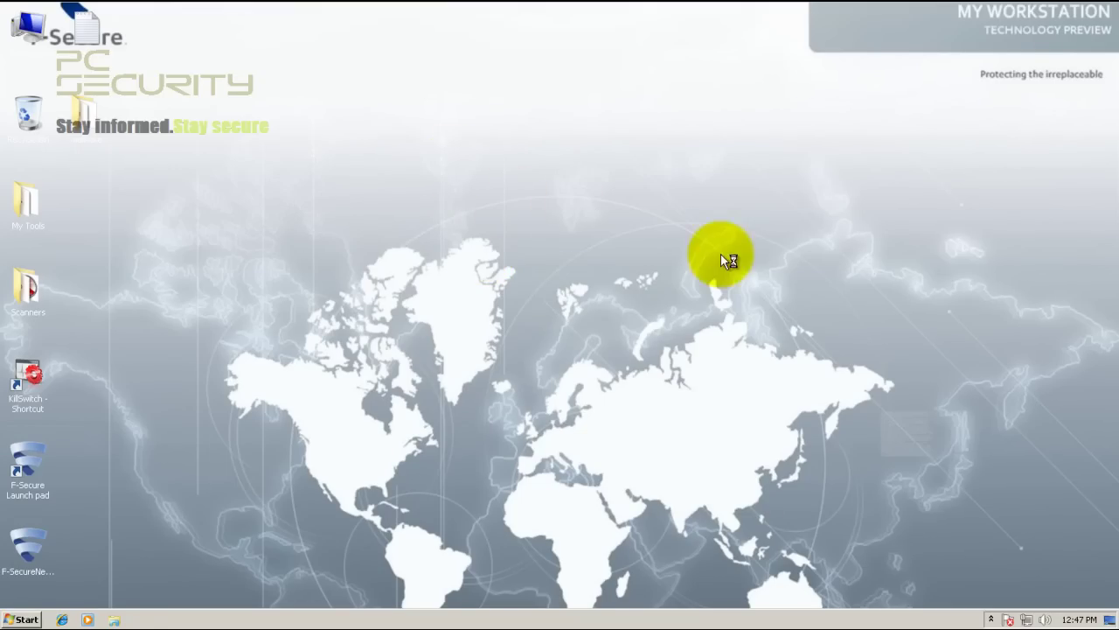
pyautogui.click(511, 315)
pyautogui.click(658, 432)
pyautogui.click(655, 432)
pyautogui.click(633, 358)
pyautogui.click(539, 325)
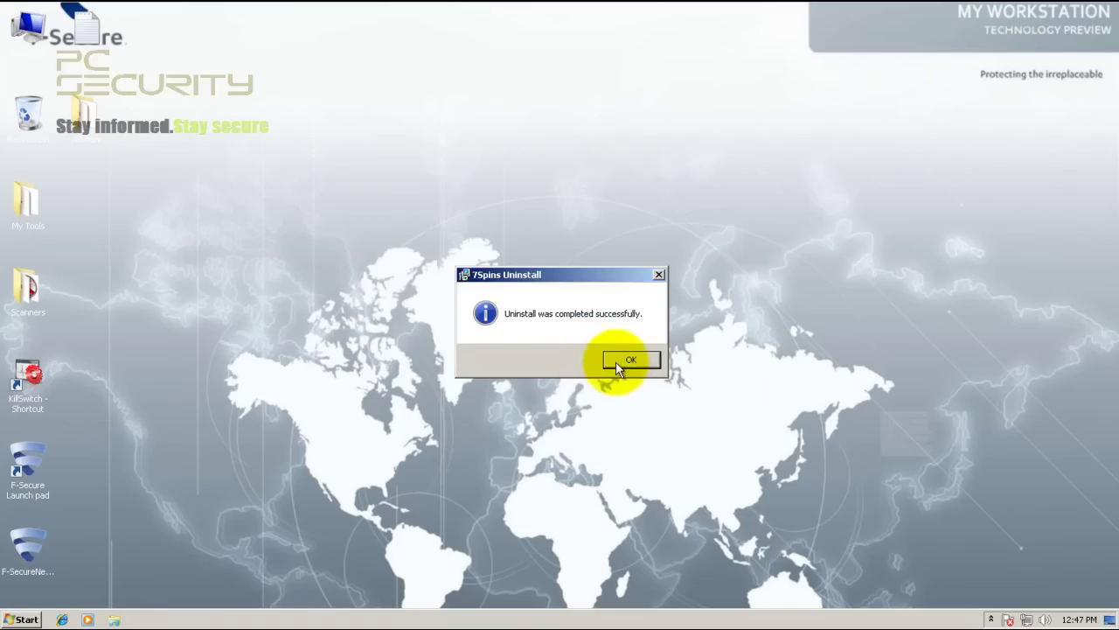
pyautogui.click(630, 362)
# - Run samples abcd (218) and abcd (223) from the 40-item malware folder, then close it
pyautogui.doubleClick(104, 123)
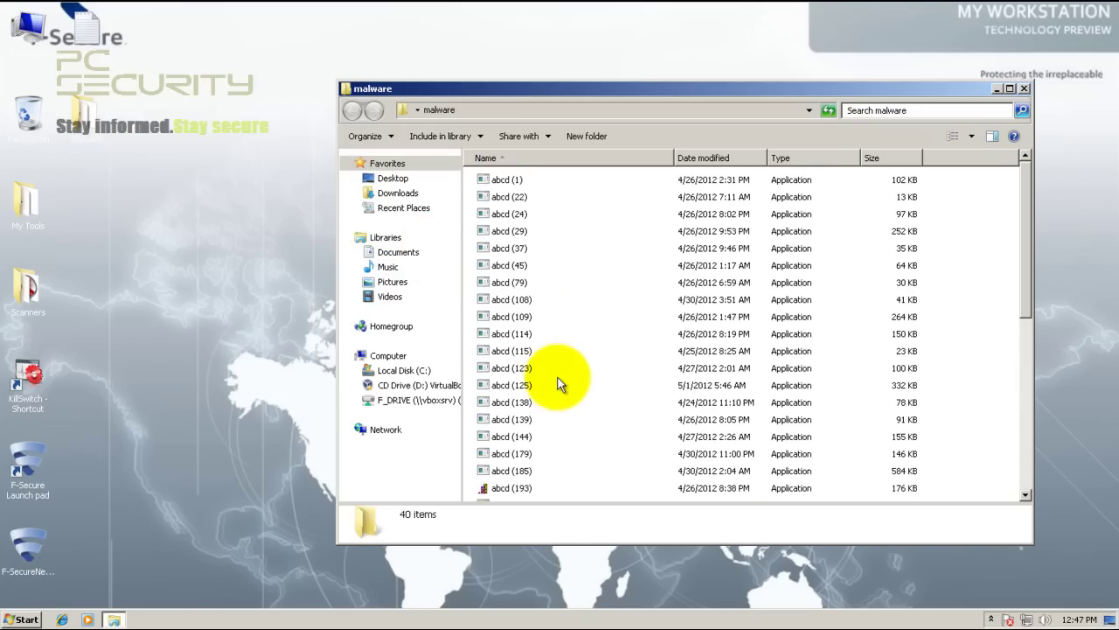
pyautogui.scroll(-4, 551, 372)
pyautogui.doubleClick(521, 361)
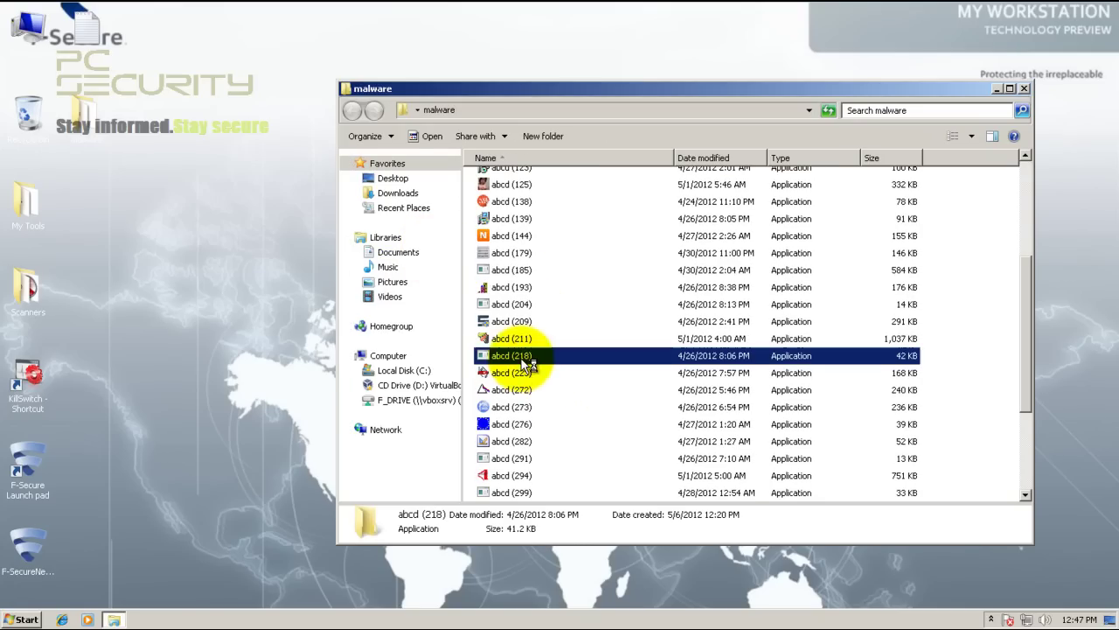
pyautogui.click(534, 375)
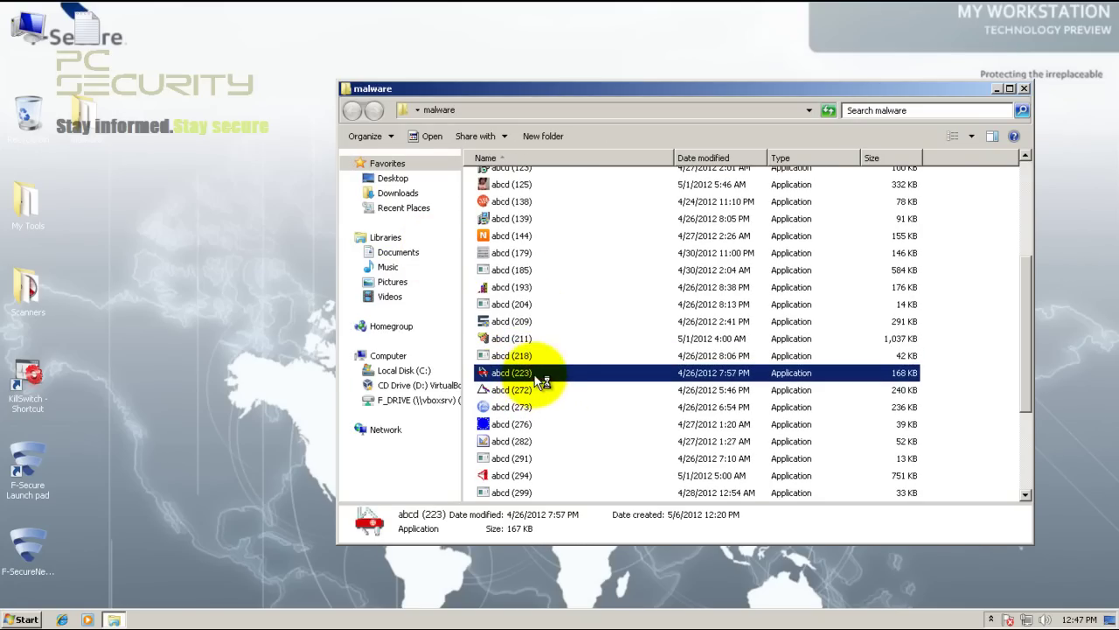
pyautogui.click(674, 359)
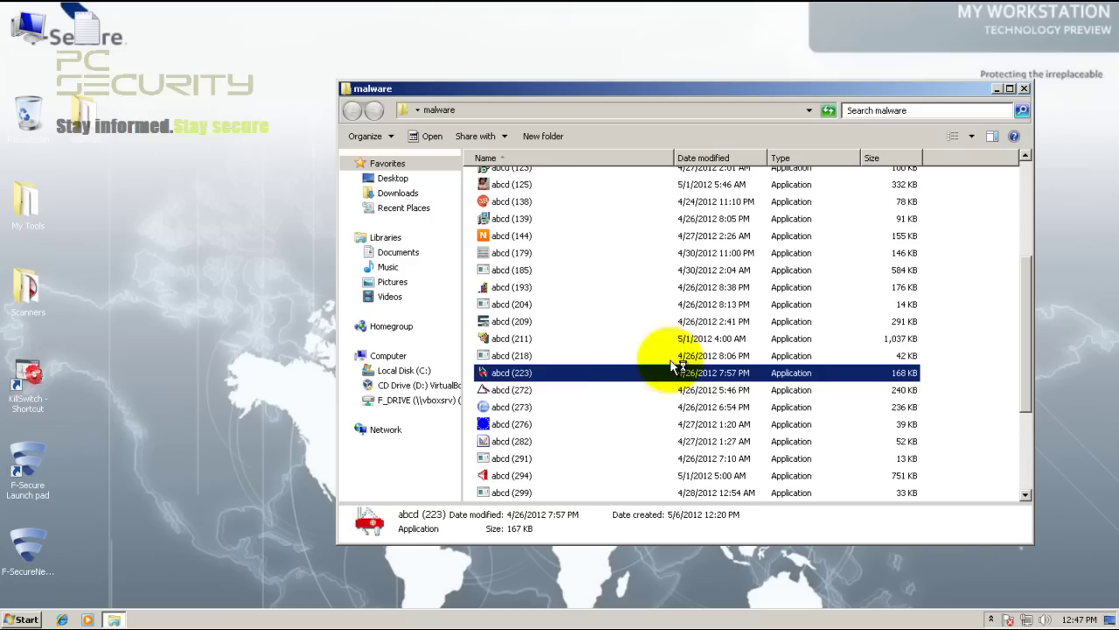
pyautogui.click(541, 405)
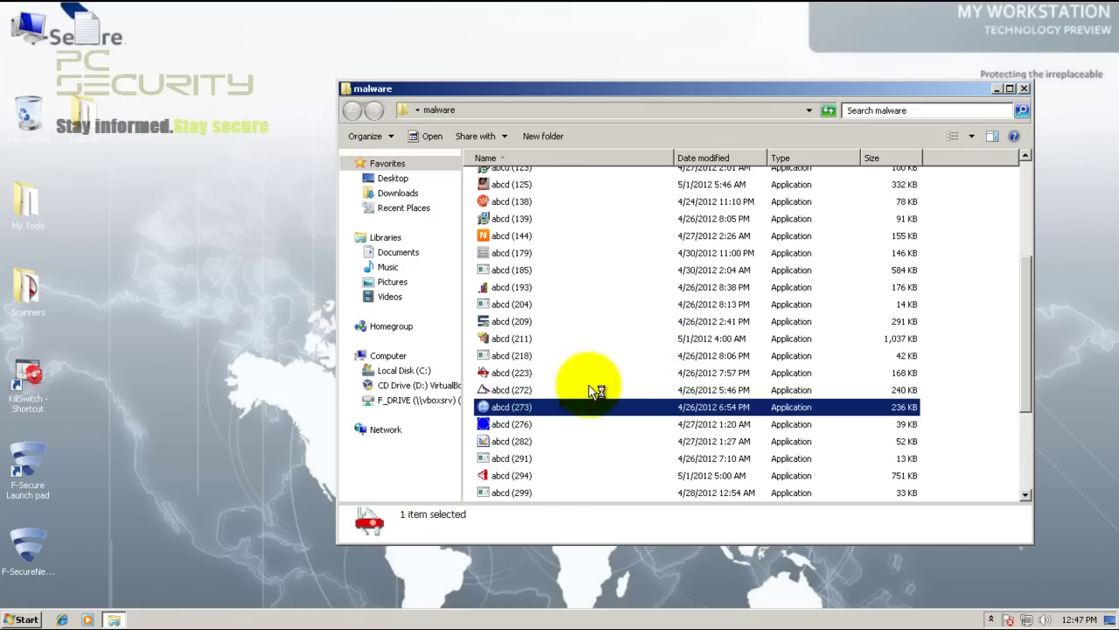
pyautogui.click(1026, 90)
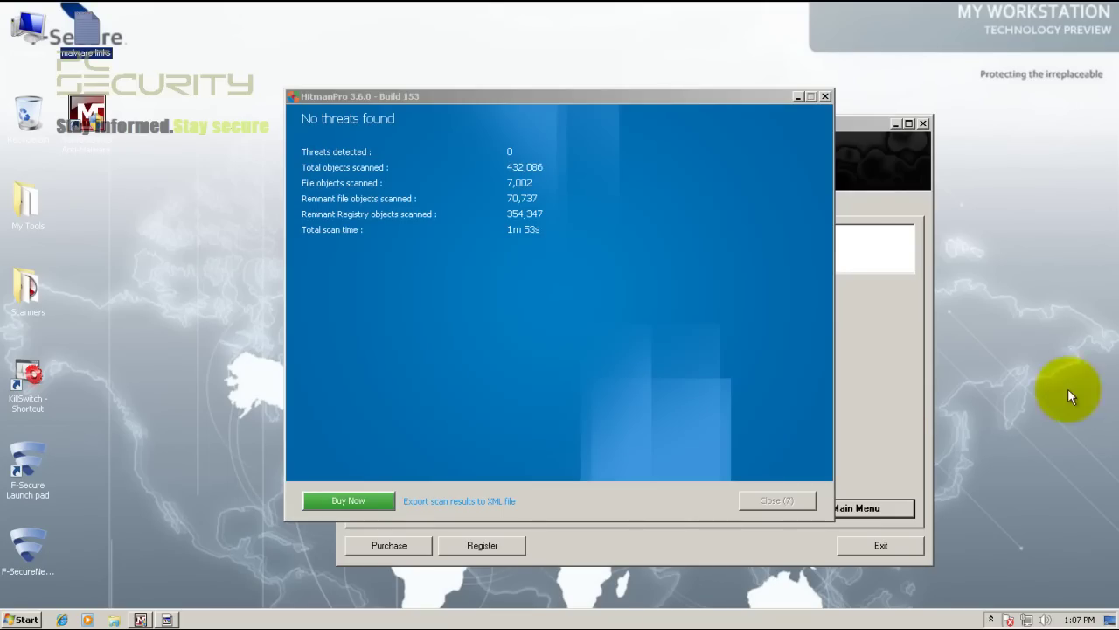
# - Close Malwarebytes after its quick scan found 0 of 174,282 objects
pyautogui.click(904, 342)
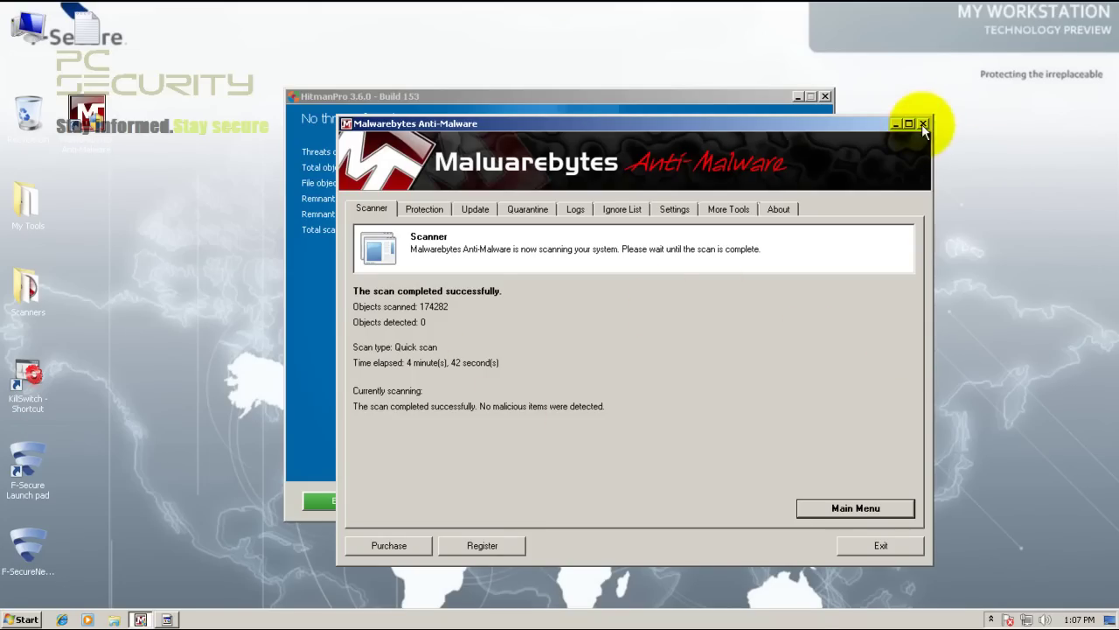
pyautogui.hotkey('alt', 'F4')
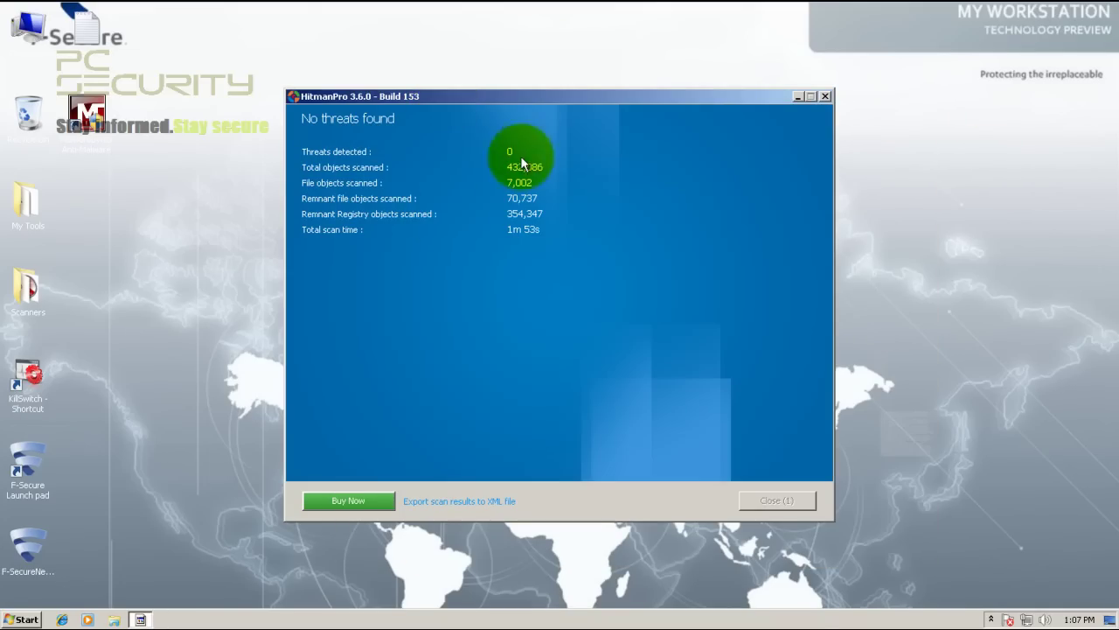
# - Close HitmanPro's results, permanently delete the malware folder, and launch F-Secure Computer Security
pyautogui.click(825, 97)
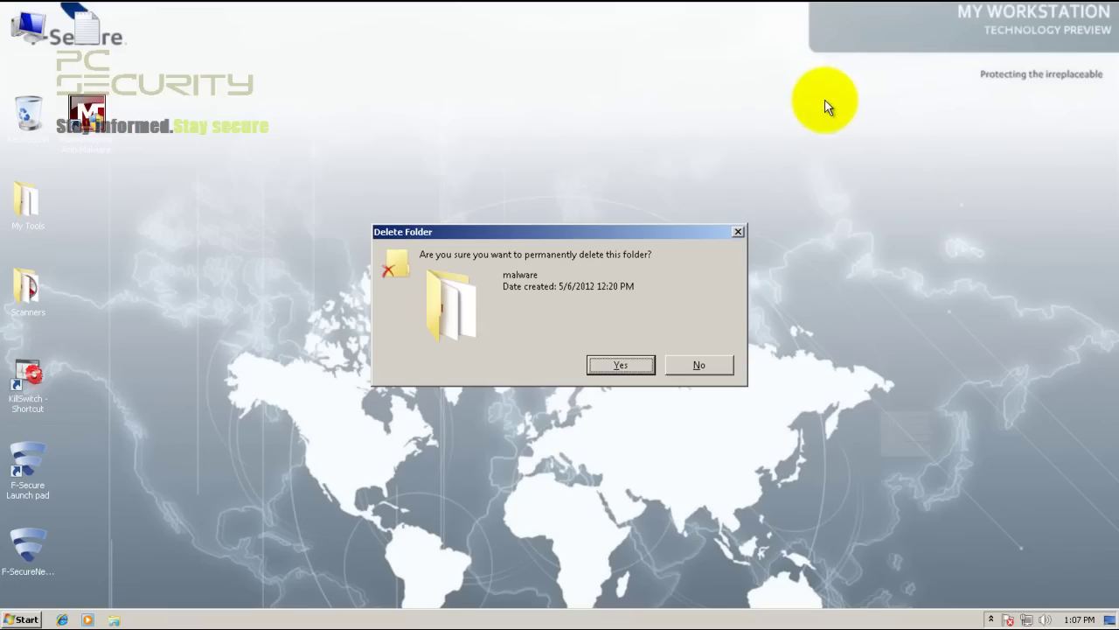
pyautogui.click(685, 363)
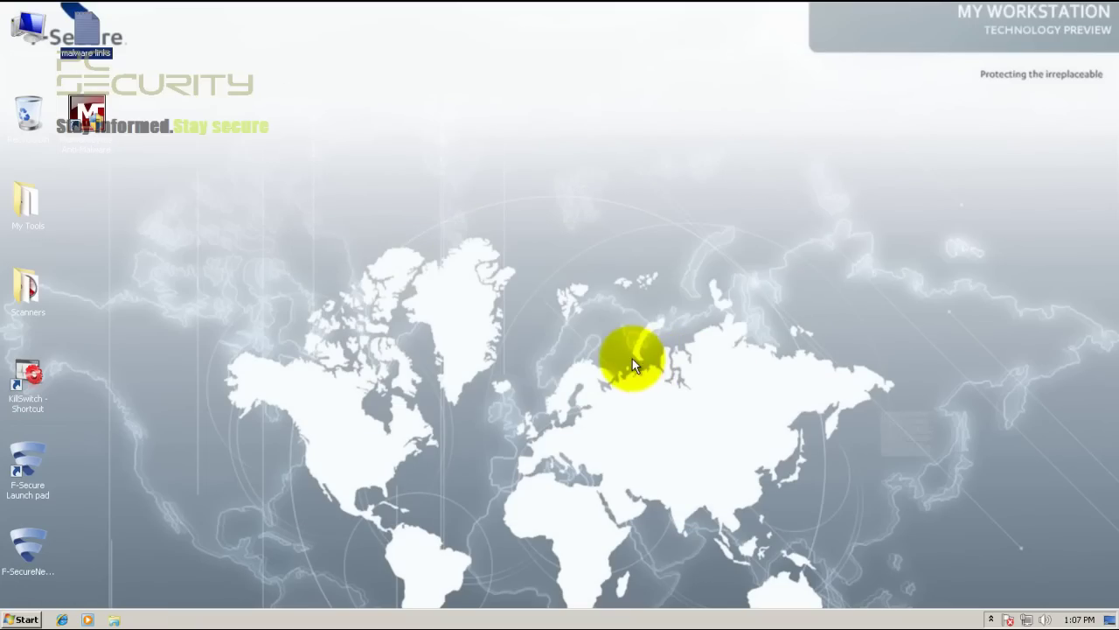
pyautogui.click(991, 619)
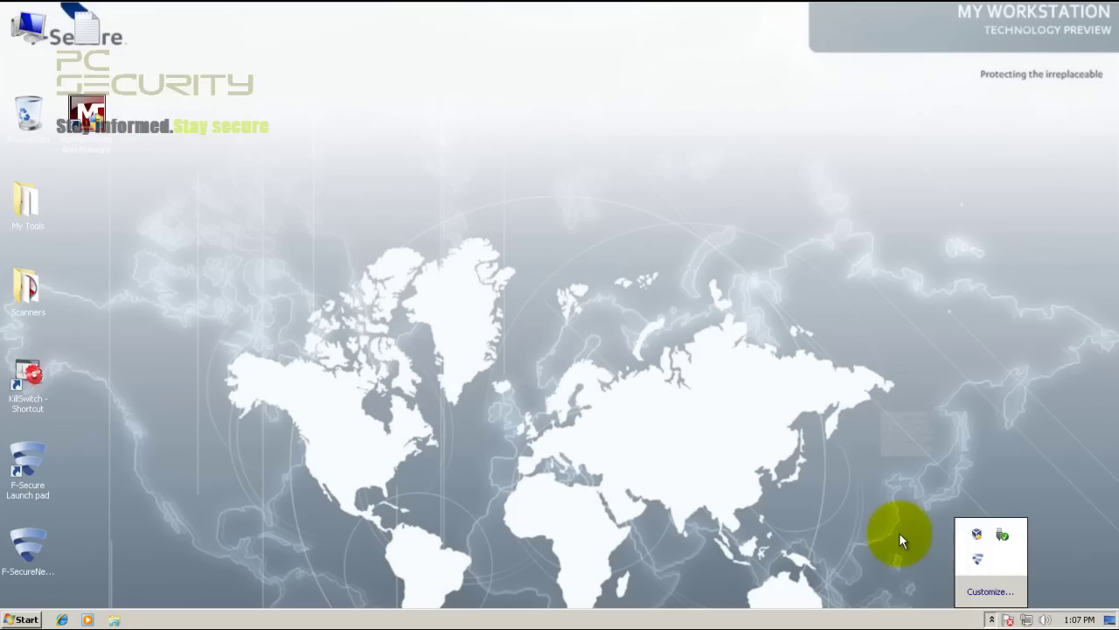
pyautogui.click(977, 558)
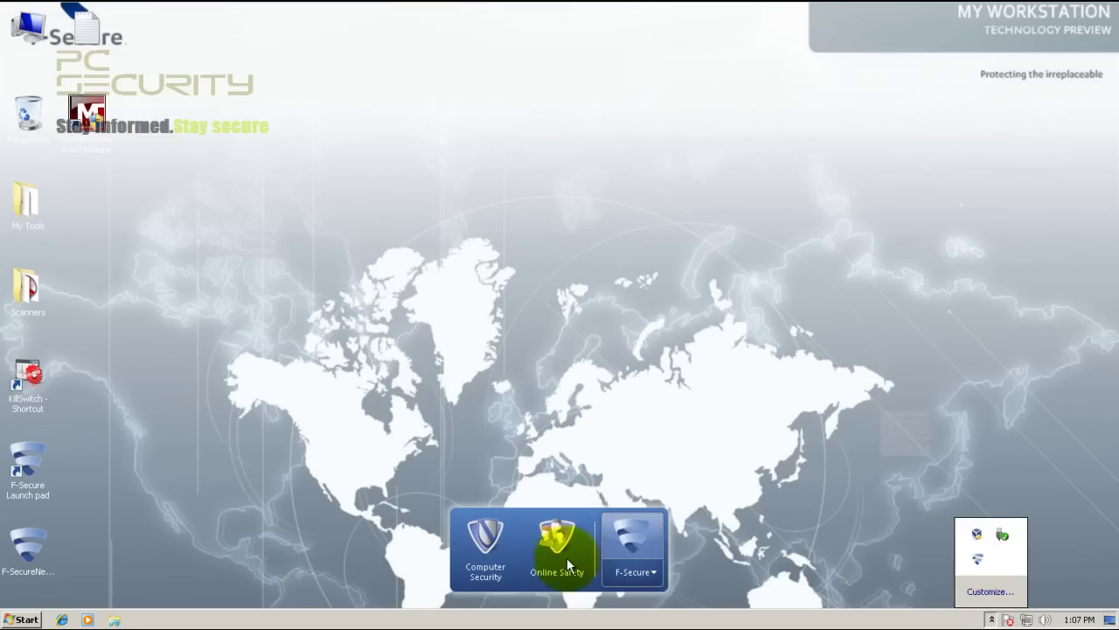
pyautogui.click(533, 399)
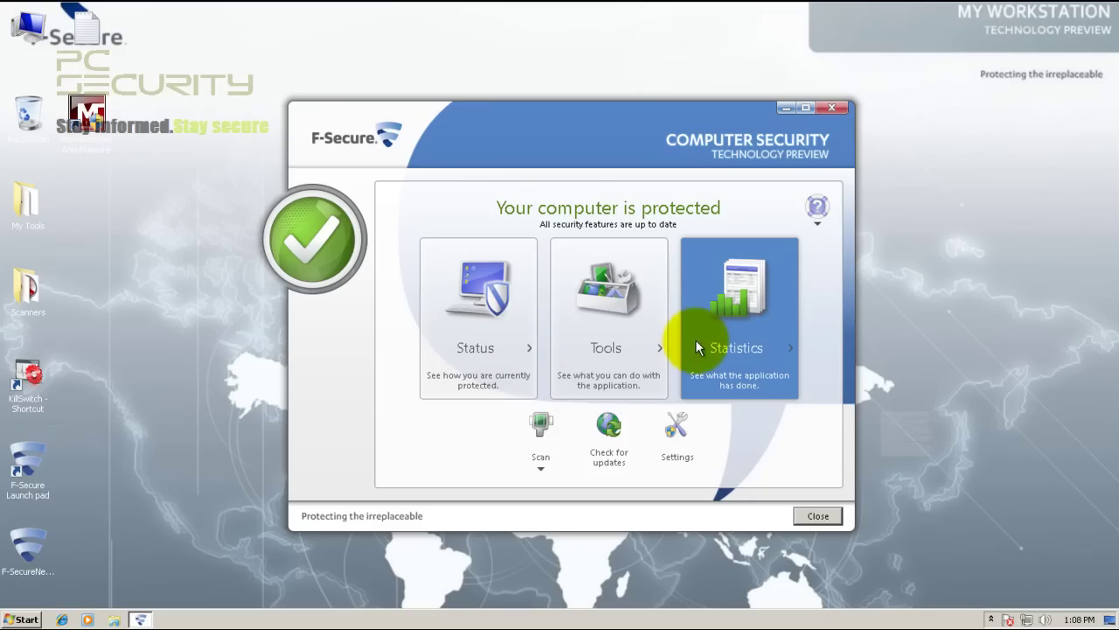
# - Review protection status and statistics: all four features on, 4649 files scanned, 7 cleaned
pyautogui.click(443, 338)
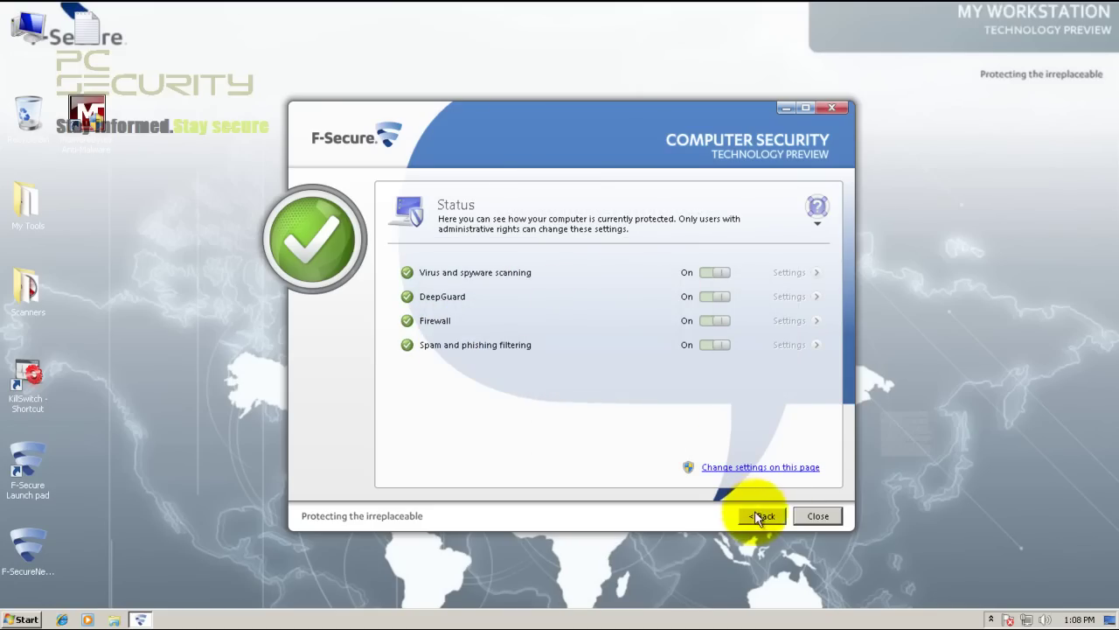
pyautogui.click(761, 515)
pyautogui.click(722, 323)
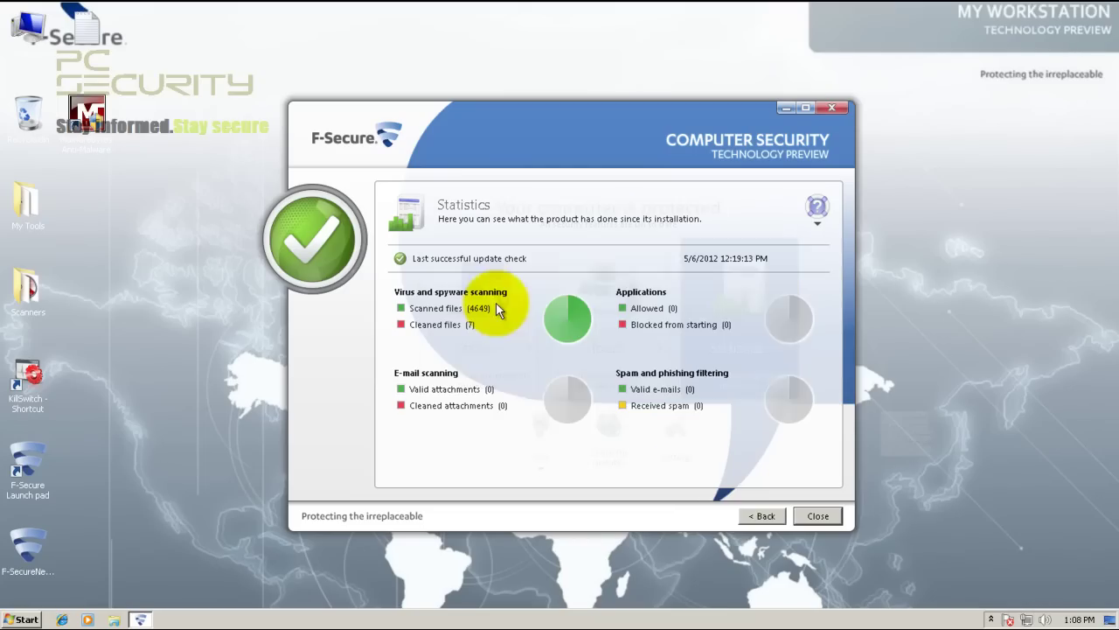
pyautogui.click(752, 515)
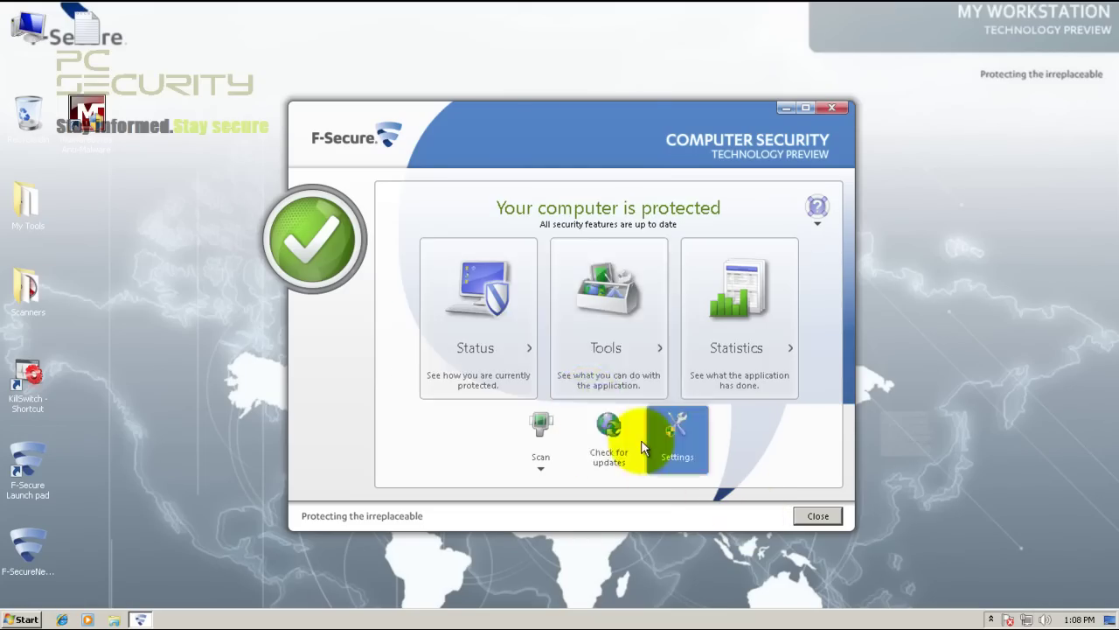
pyautogui.click(520, 354)
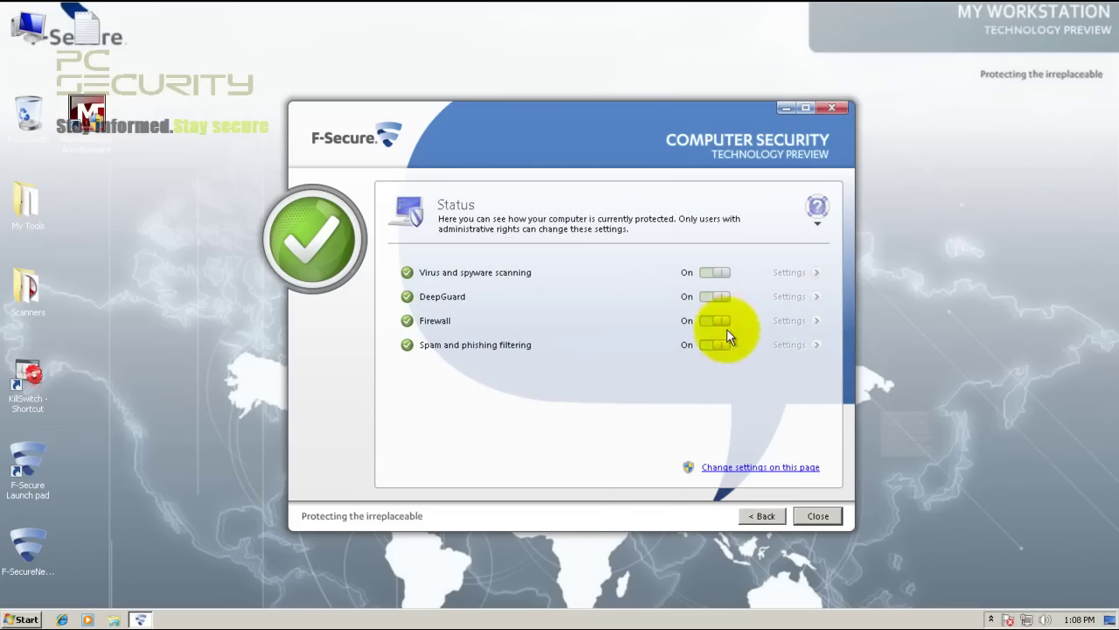
pyautogui.click(754, 510)
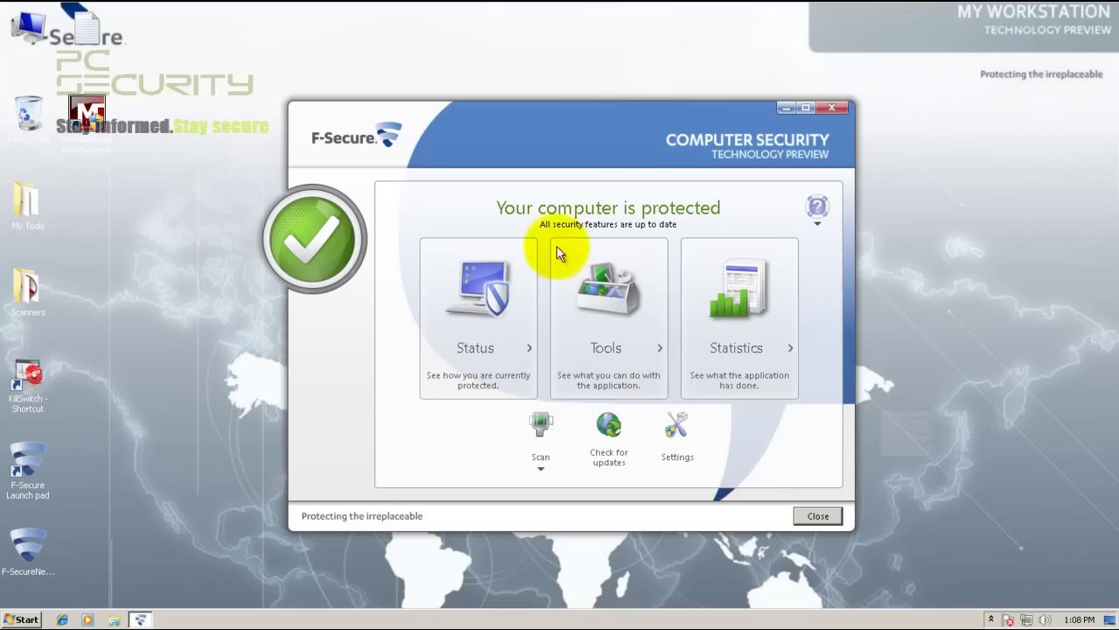